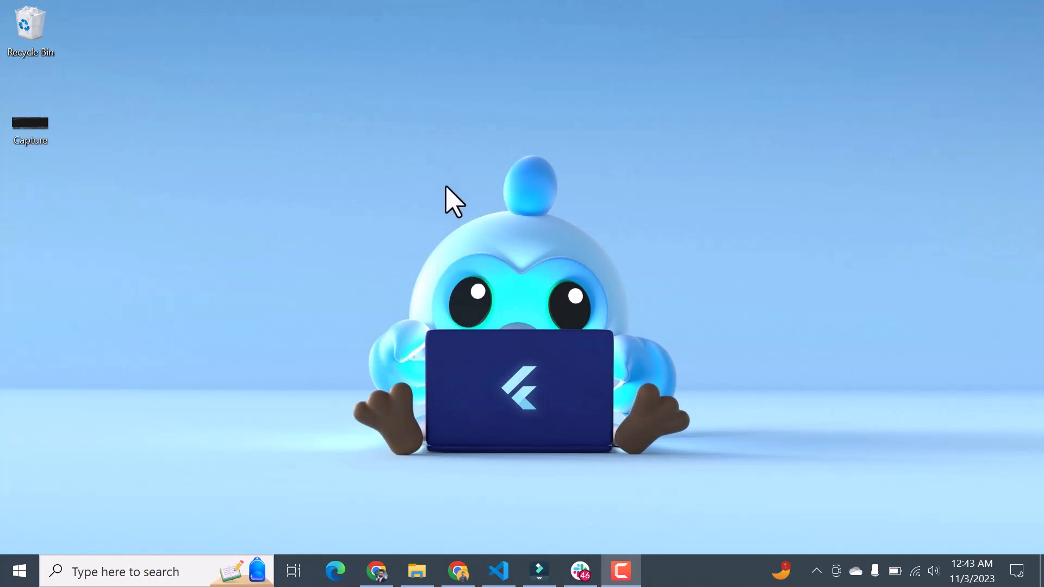
Step: In Chrome, search the web for "google sheet.com" and open the Google Sheets sign-in result to create a blank spreadsheet
{"action": "left_click", "coordinate": [459, 570]}
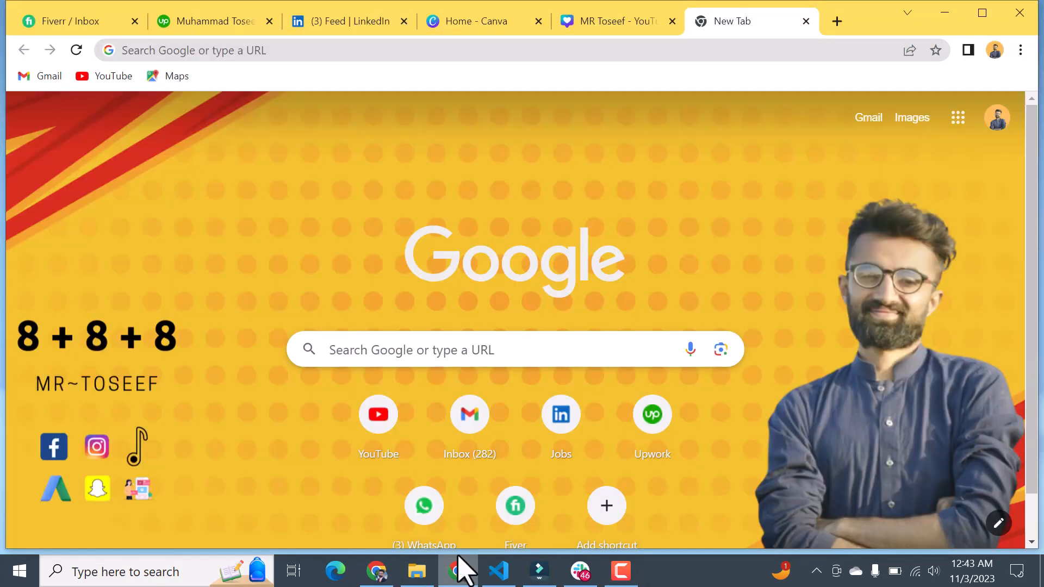
{"action": "left_click", "coordinate": [600, 50]}
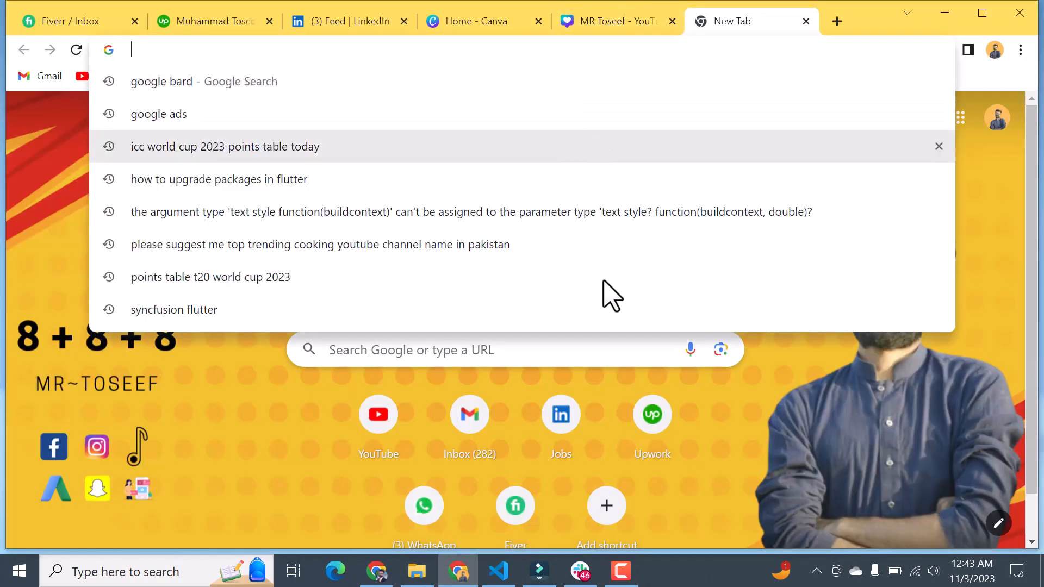
{"action": "left_click", "coordinate": [620, 571]}
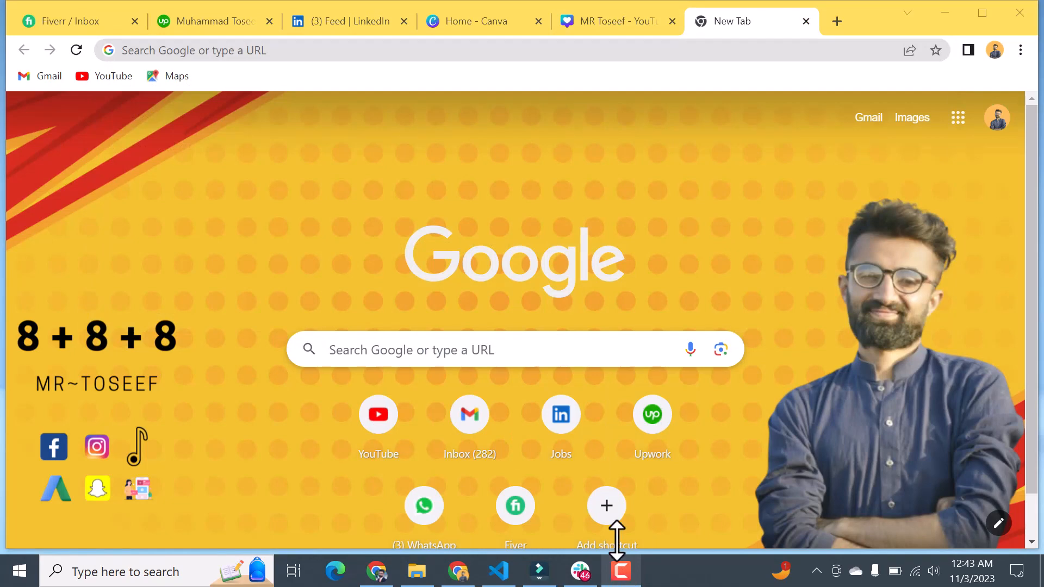
{"action": "left_click", "coordinate": [369, 52]}
{"action": "type", "text": "goog"}
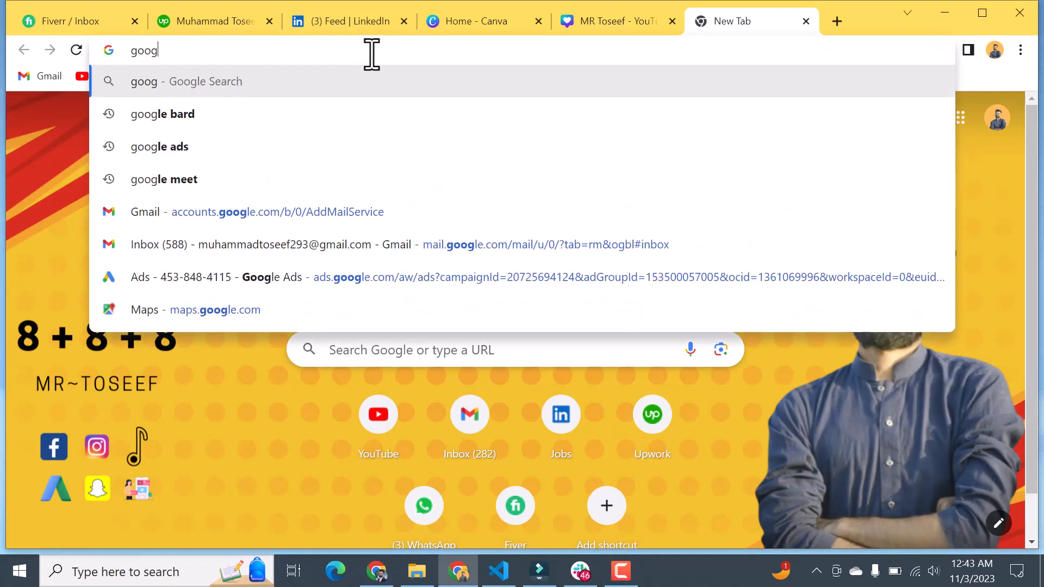
{"action": "type", "text": "le sheet"}
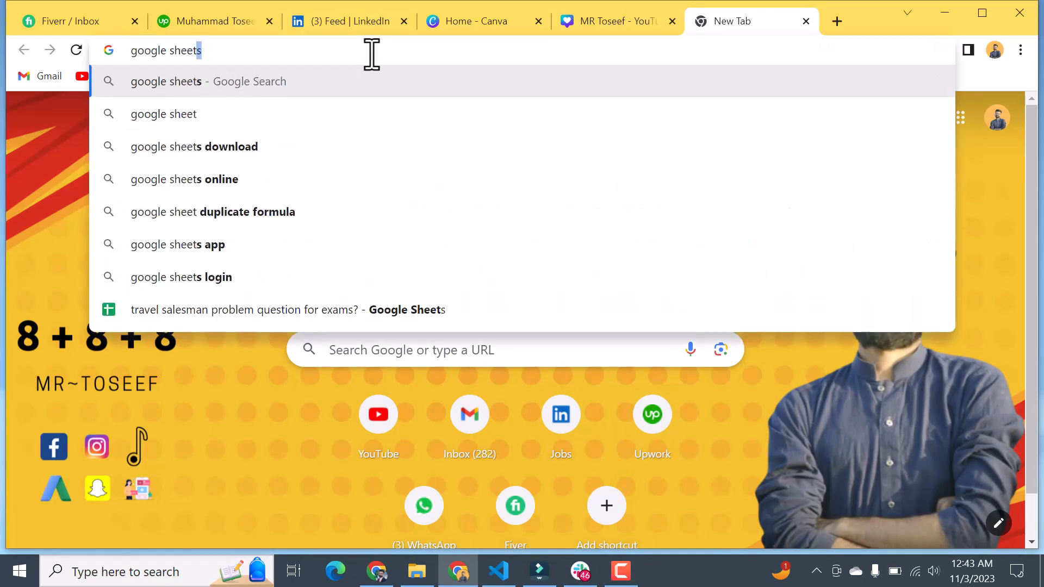
{"action": "type", "text": "s"}
{"action": "key", "text": "BackSpace"}
{"action": "key", "text": "BackSpace"}
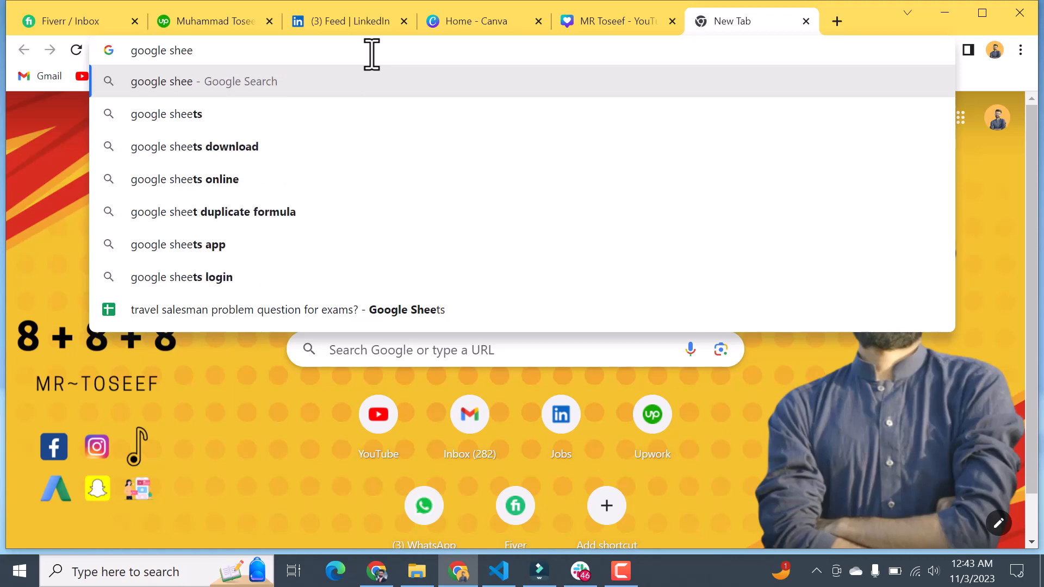
{"action": "type", "text": "t.com"}
{"action": "key", "text": "Return"}
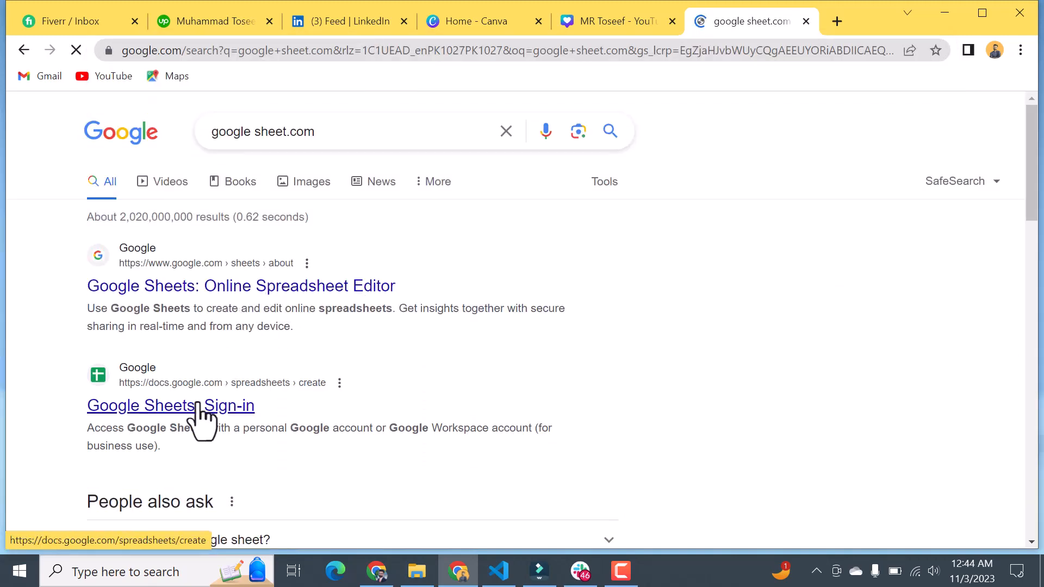
{"action": "left_click", "coordinate": [198, 406]}
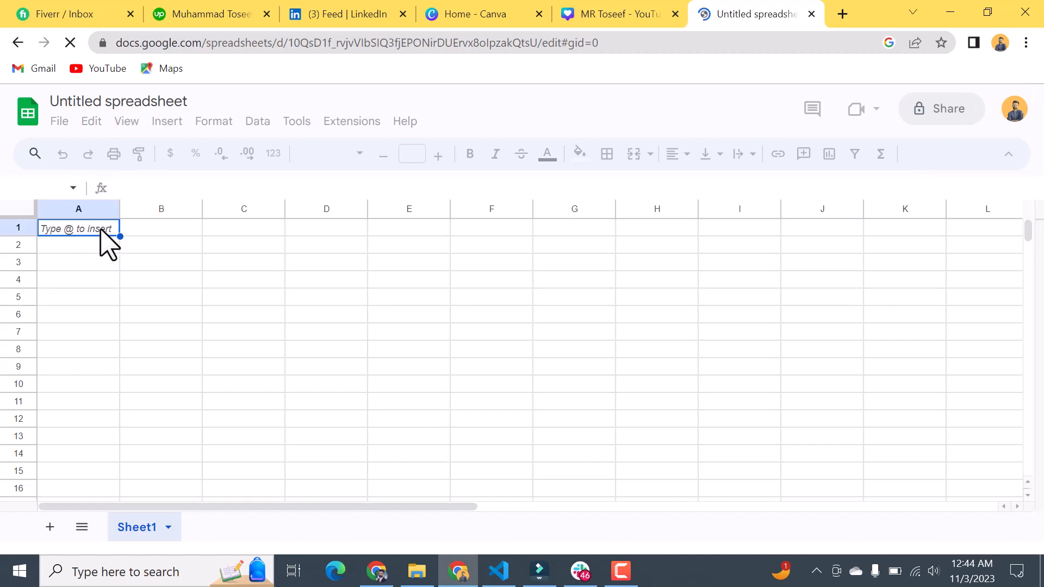
Step: Enter the label "Business name" in cell A1
{"action": "double_click", "coordinate": [89, 228]}
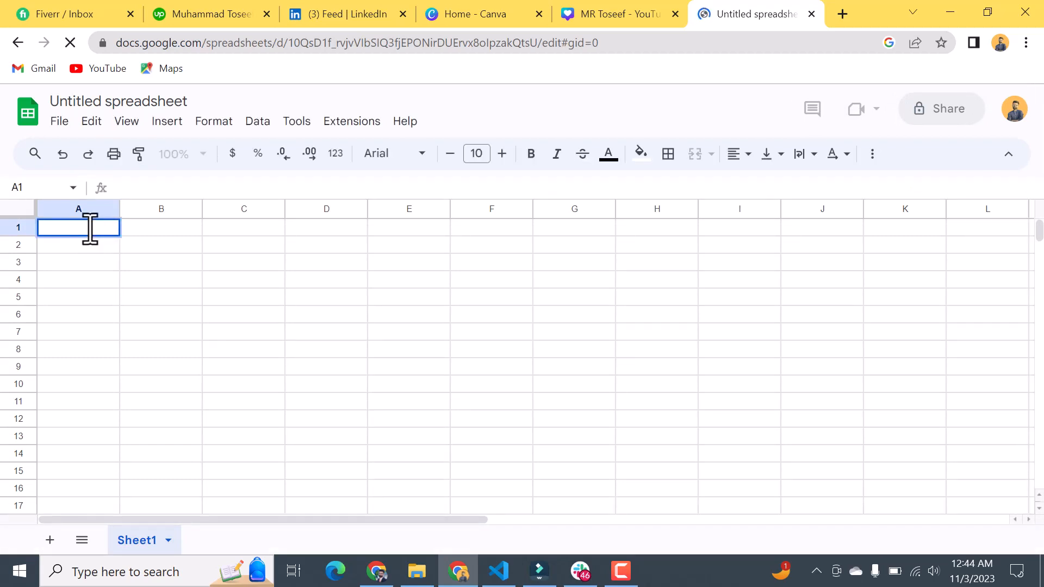
{"action": "type", "text": "Bu"}
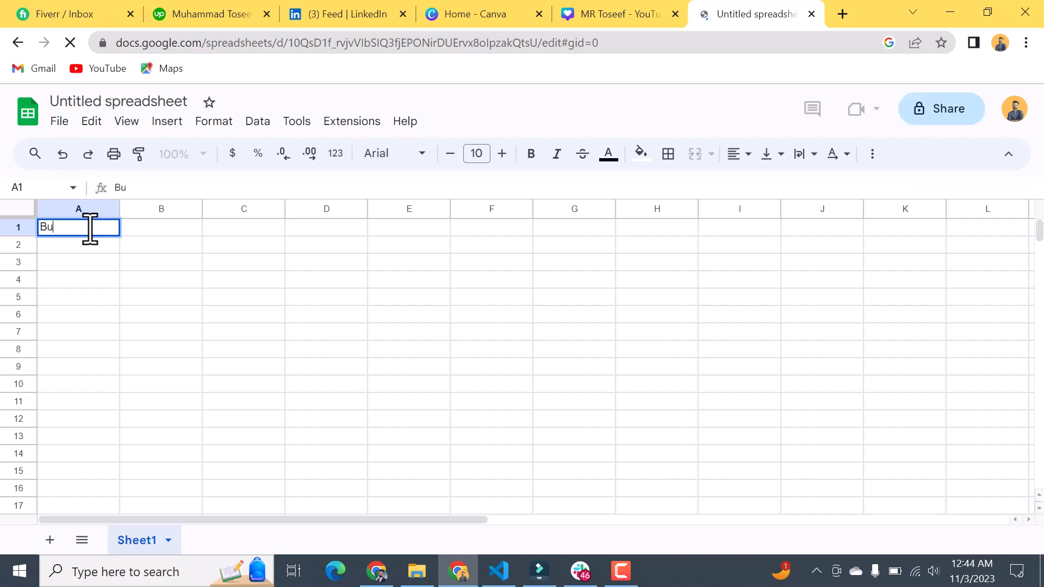
{"action": "type", "text": "siness name"}
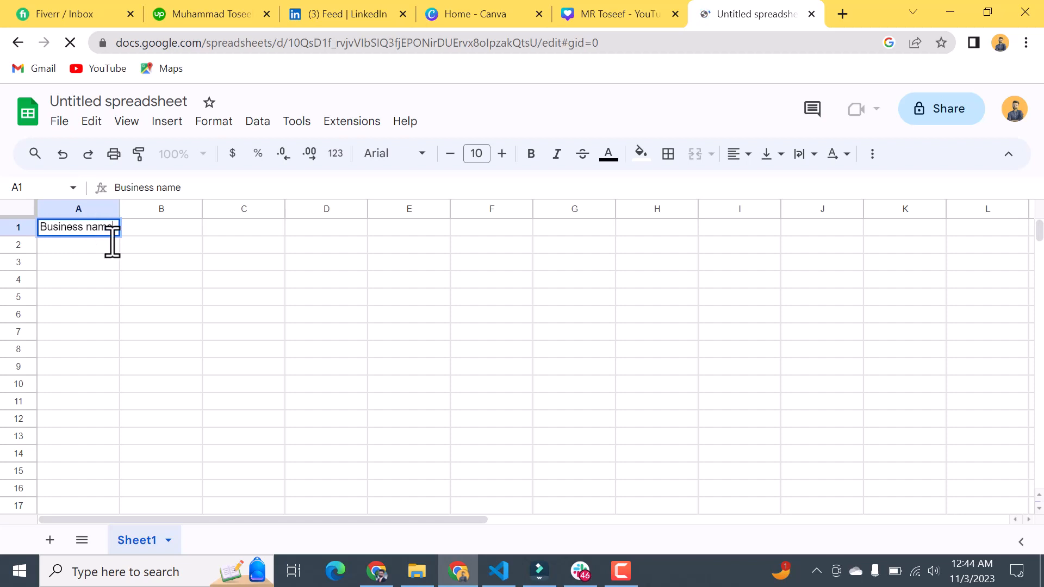
{"action": "left_click", "coordinate": [86, 268]}
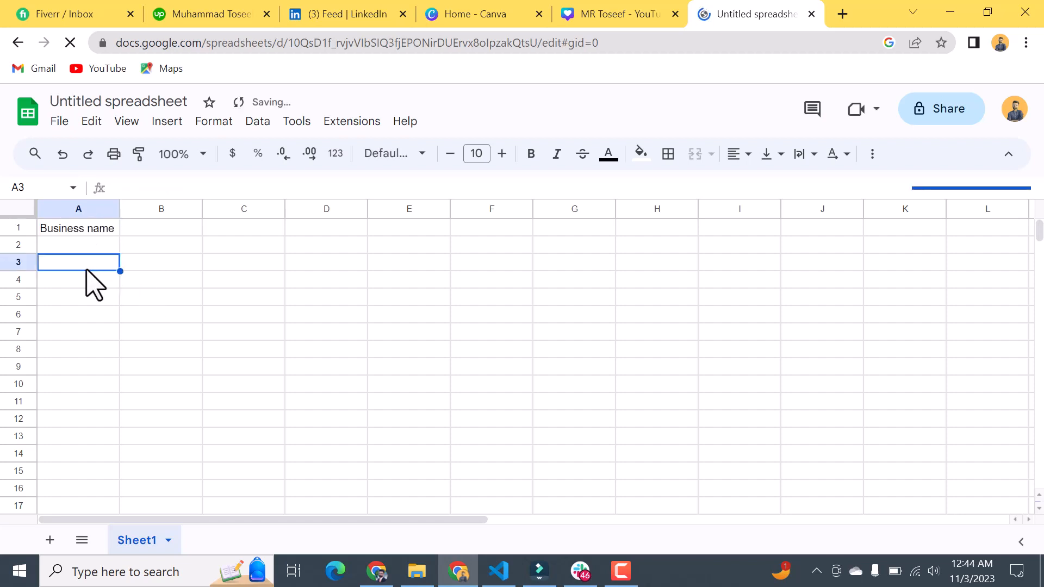
Step: Enter the label "daily budget" in cell A4
{"action": "left_click", "coordinate": [85, 280]}
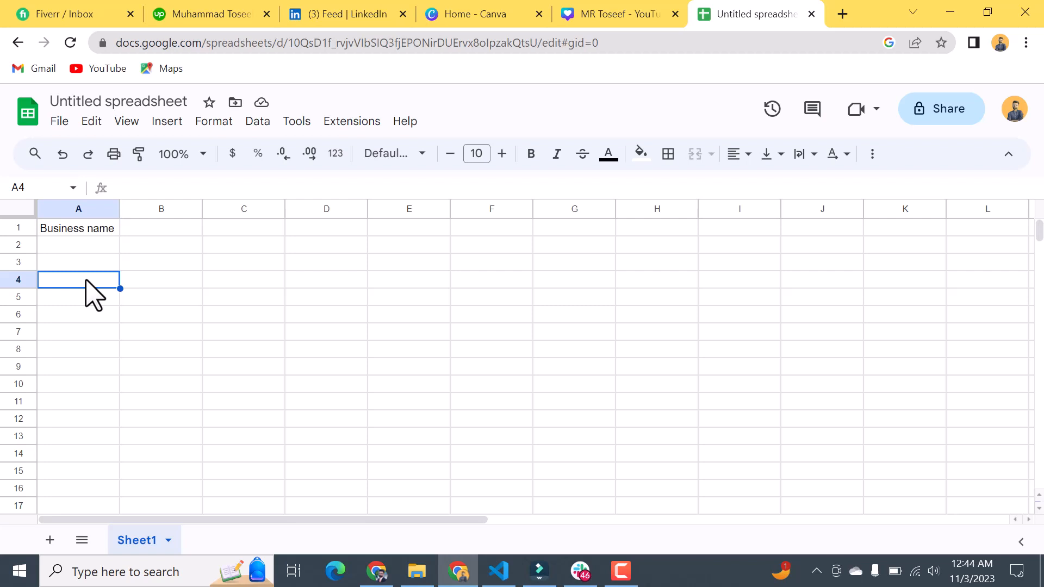
{"action": "double_click", "coordinate": [86, 281]}
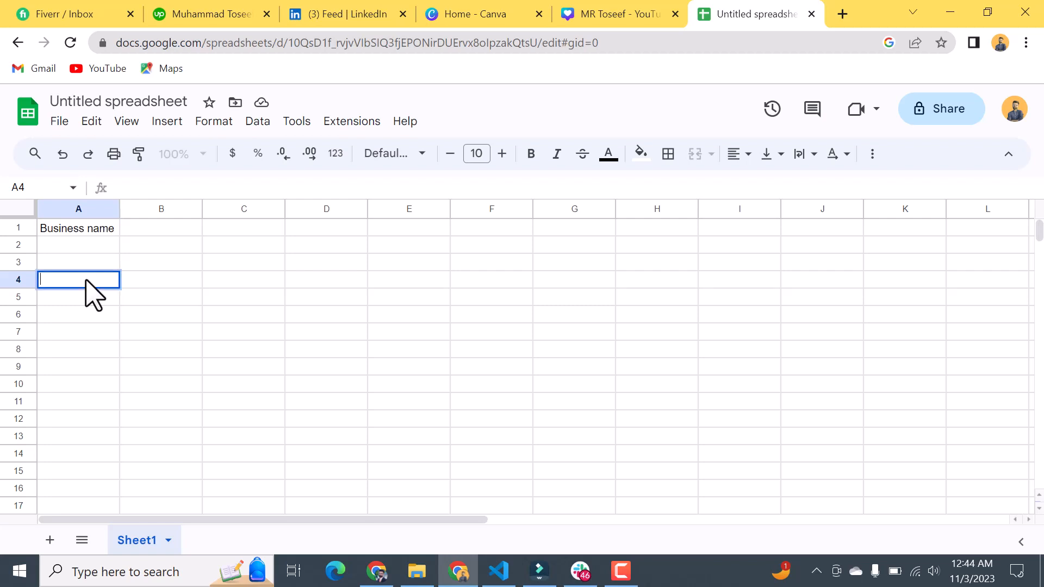
{"action": "type", "text": "daily budget"}
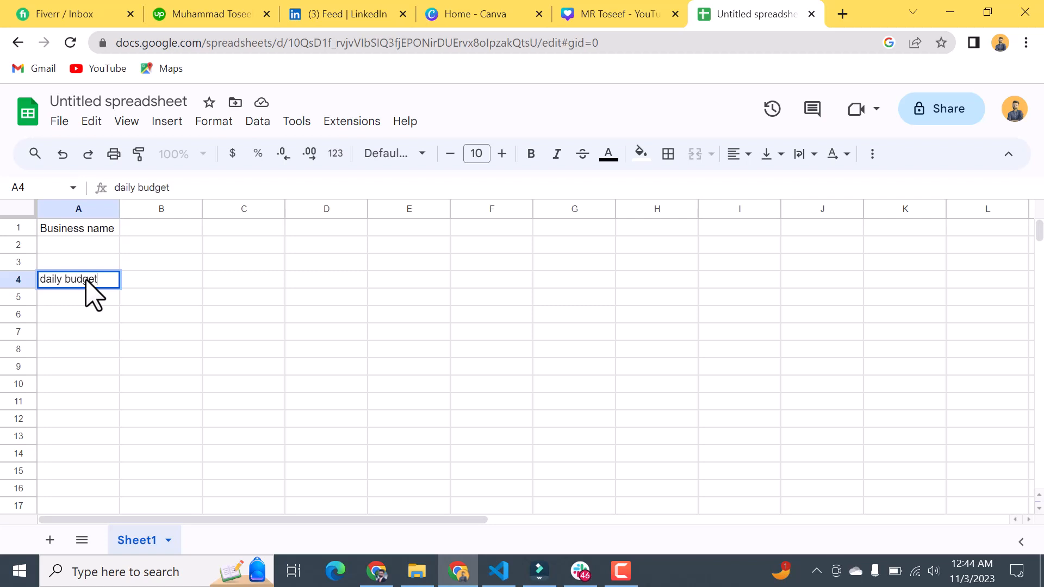
Step: Enter the label "Campaign Objective" in cell A9
{"action": "left_click", "coordinate": [85, 366]}
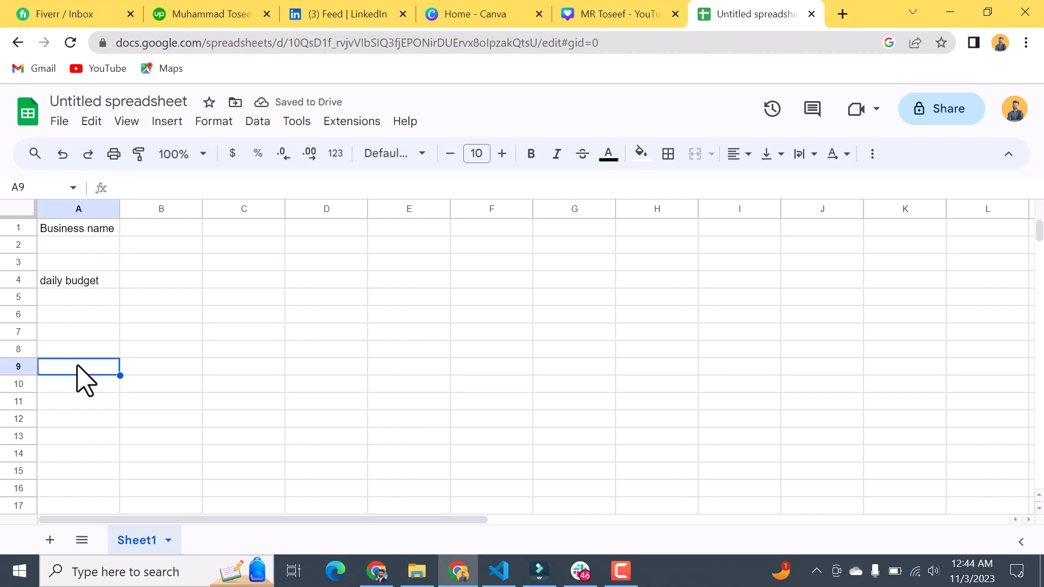
{"action": "type", "text": "Camao"}
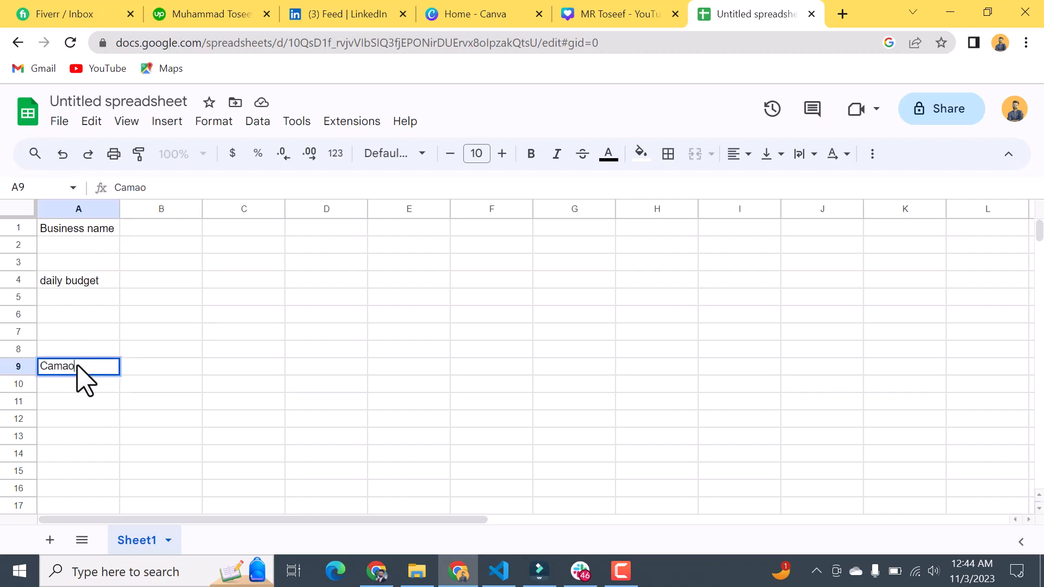
{"action": "key", "text": "BackSpace"}
{"action": "key", "text": "BackSpace"}
{"action": "type", "text": "paign Objective"}
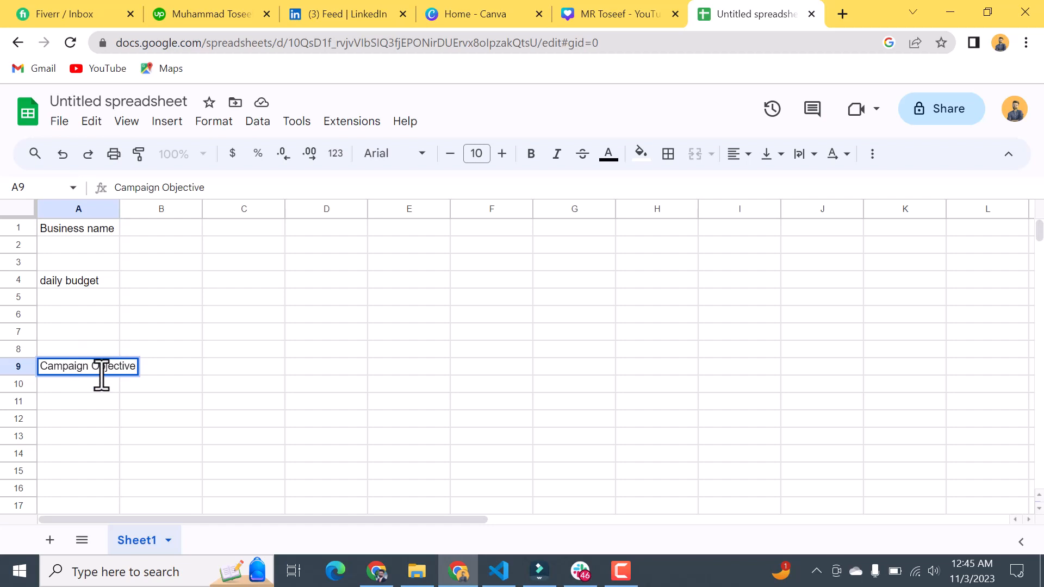
Step: Enter the label "Location" in cell A14
{"action": "left_click", "coordinate": [86, 455]}
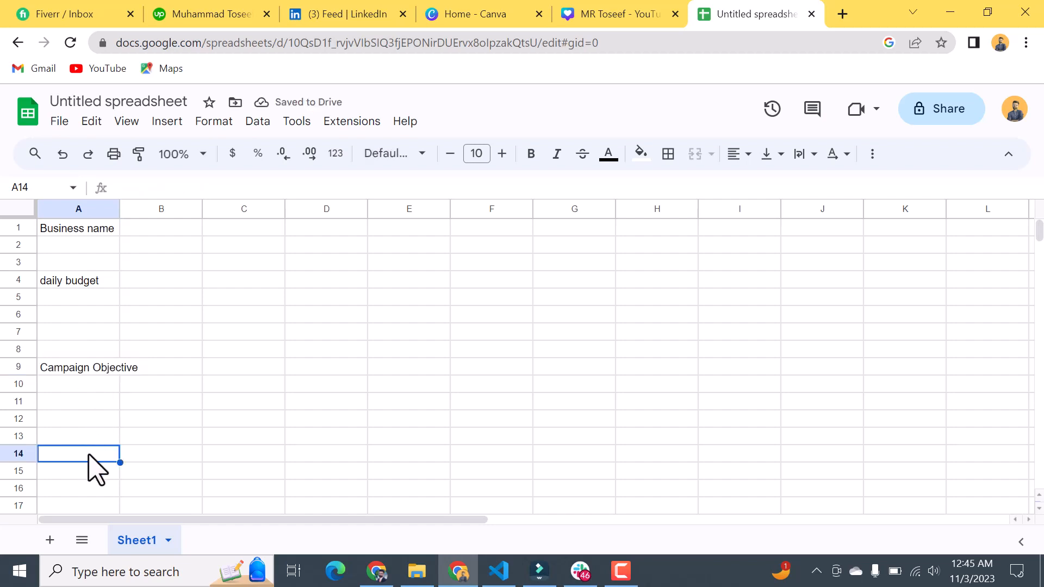
{"action": "type", "text": "Loca"}
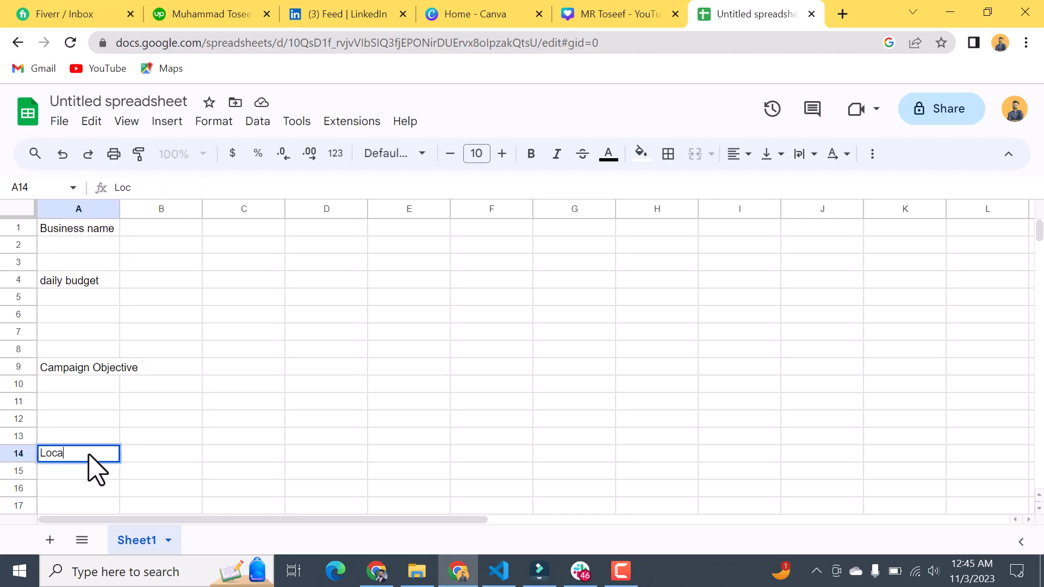
{"action": "type", "text": "tion"}
Step: Enter the label "Website" in cell A16
{"action": "left_click", "coordinate": [75, 492]}
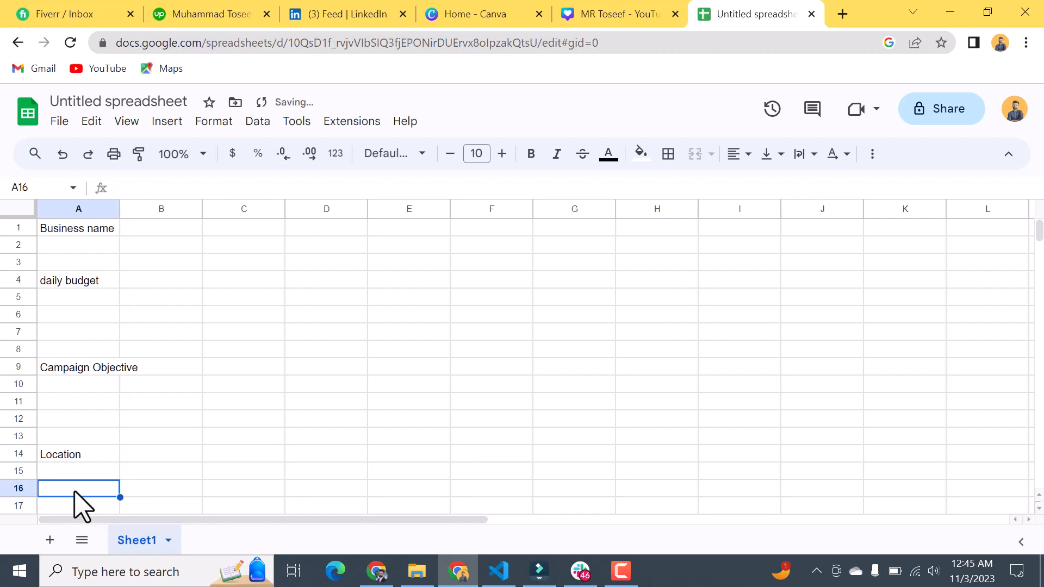
{"action": "type", "text": "W"}
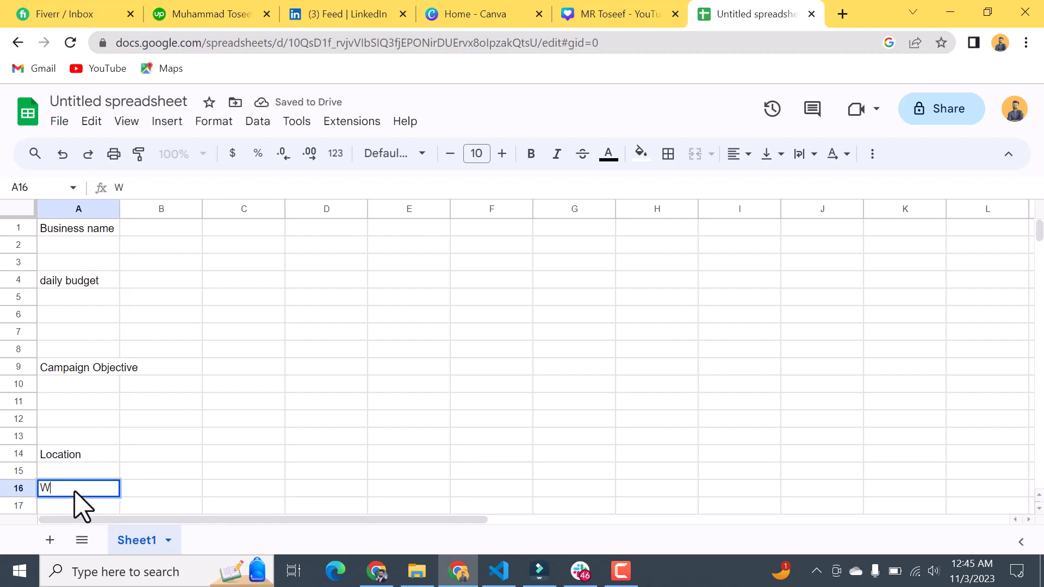
{"action": "type", "text": "ebsite"}
{"action": "scroll", "coordinate": [221, 384], "scroll_direction": "down", "scroll_amount": 2}
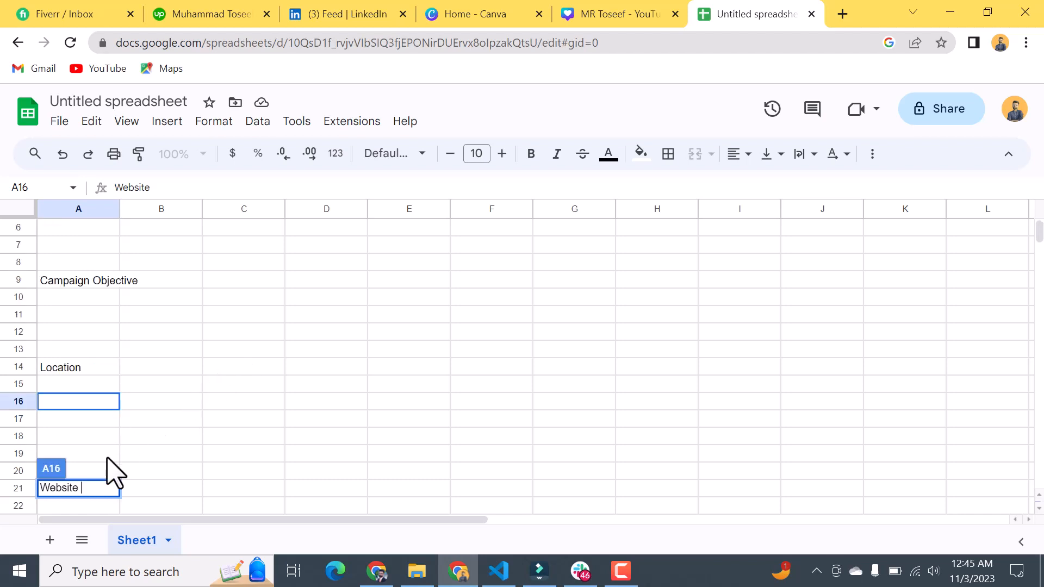
{"action": "scroll", "coordinate": [109, 473], "scroll_direction": "down", "scroll_amount": 2}
{"action": "scroll", "coordinate": [93, 457], "scroll_direction": "up", "scroll_amount": 2}
{"action": "scroll", "coordinate": [93, 452], "scroll_direction": "up", "scroll_amount": 2}
{"action": "key", "text": "Return"}
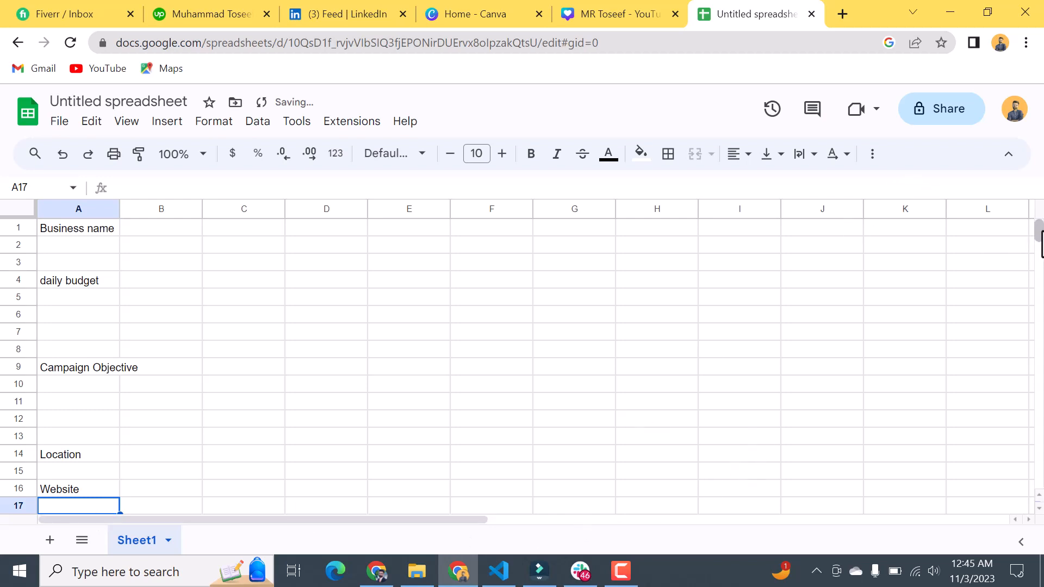
Step: Move the "Location" label from cell A14 up to cell A12
{"action": "scroll", "coordinate": [1040, 239], "scroll_direction": "down", "scroll_amount": 2}
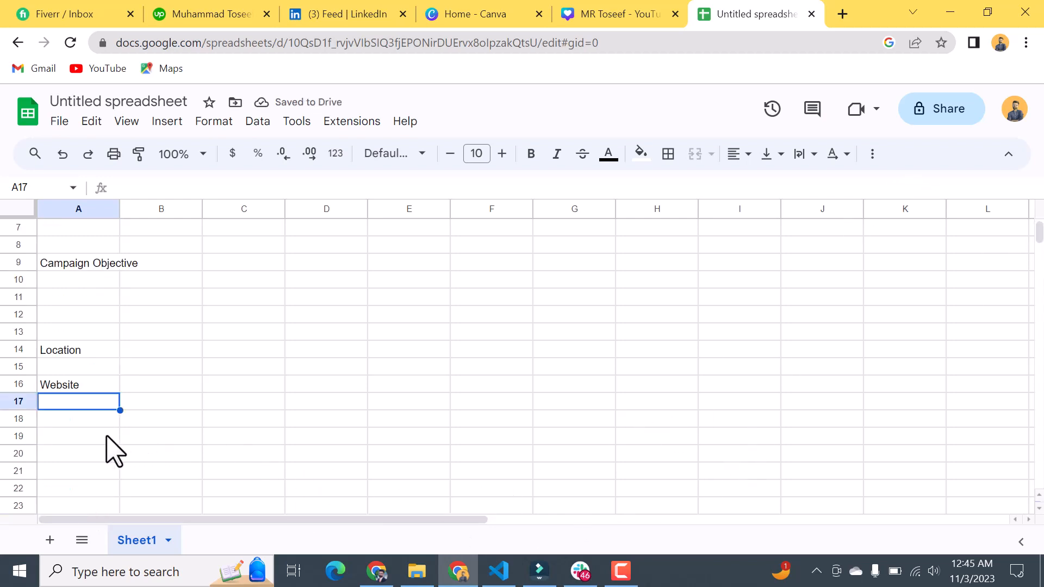
{"action": "key", "text": "Down"}
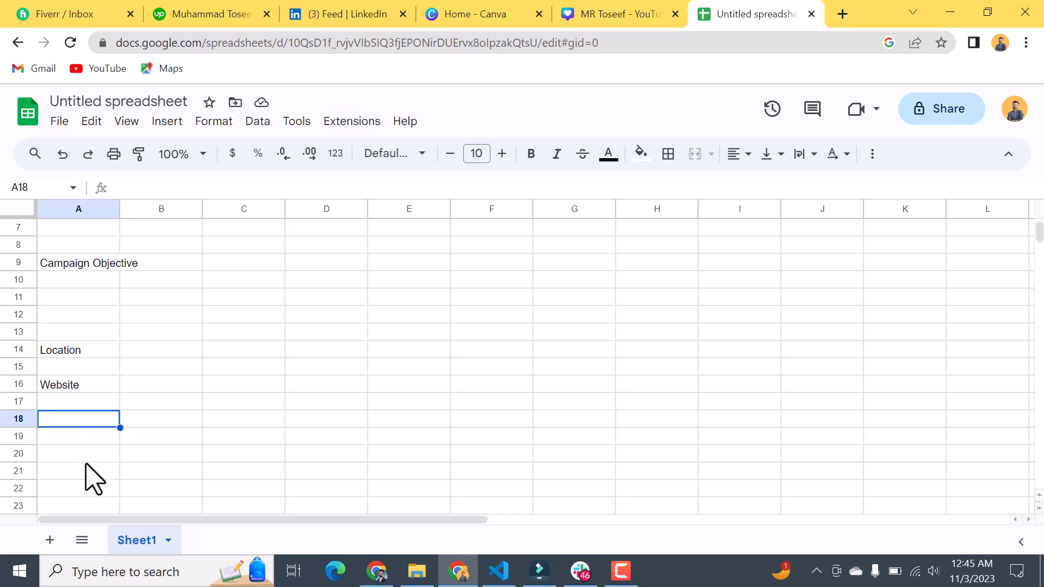
{"action": "double_click", "coordinate": [71, 351]}
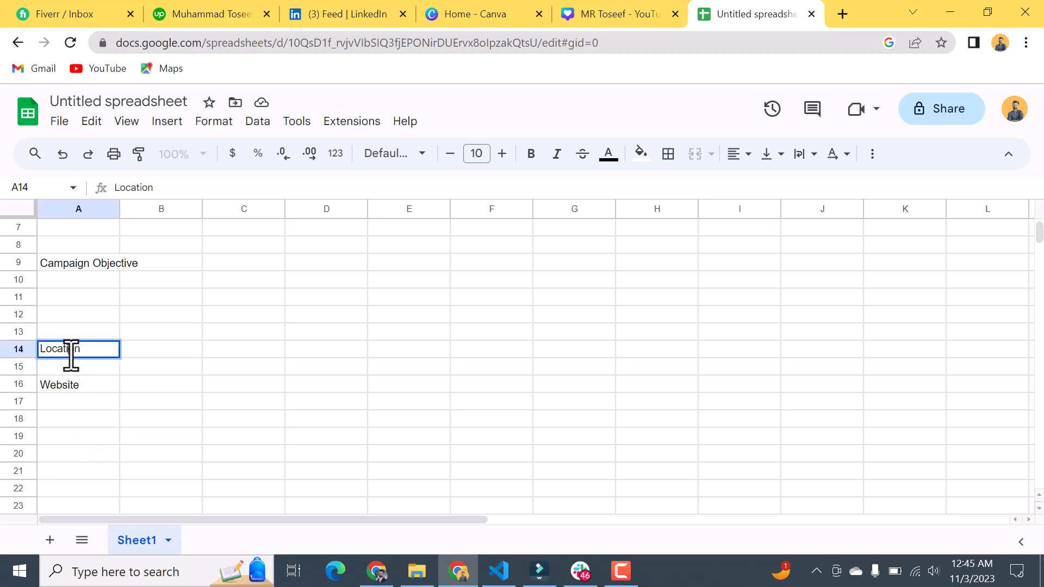
{"action": "double_click", "coordinate": [72, 351]}
{"action": "key", "text": "ctrl+c"}
{"action": "key", "text": "BackSpace"}
{"action": "left_click", "coordinate": [79, 316]}
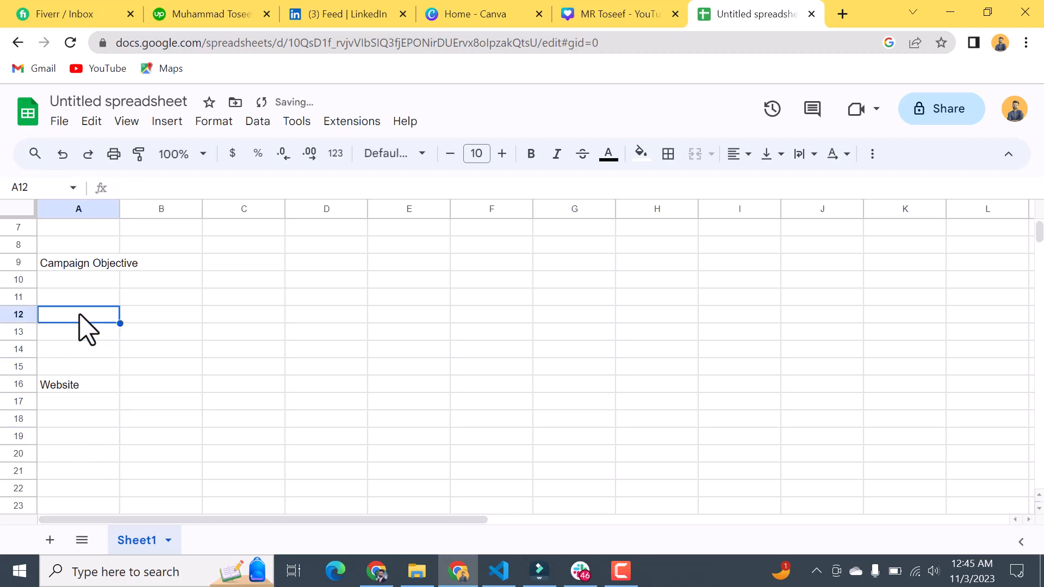
{"action": "key", "text": "ctrl+v"}
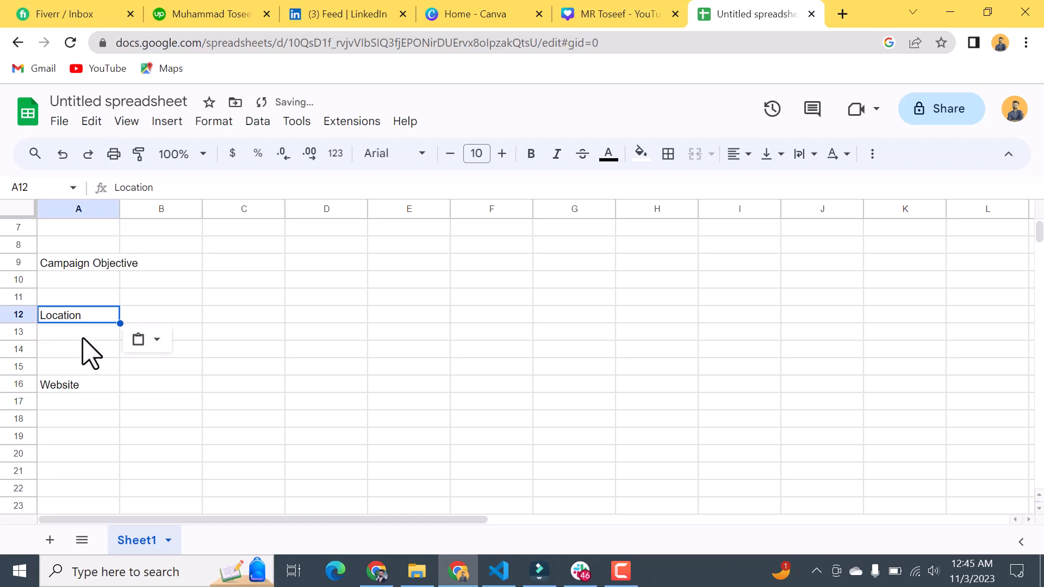
Step: Move the "Website" label from cell A16 up to cell A14
{"action": "left_click", "coordinate": [69, 387]}
{"action": "double_click", "coordinate": [69, 387]}
{"action": "double_click", "coordinate": [70, 387]}
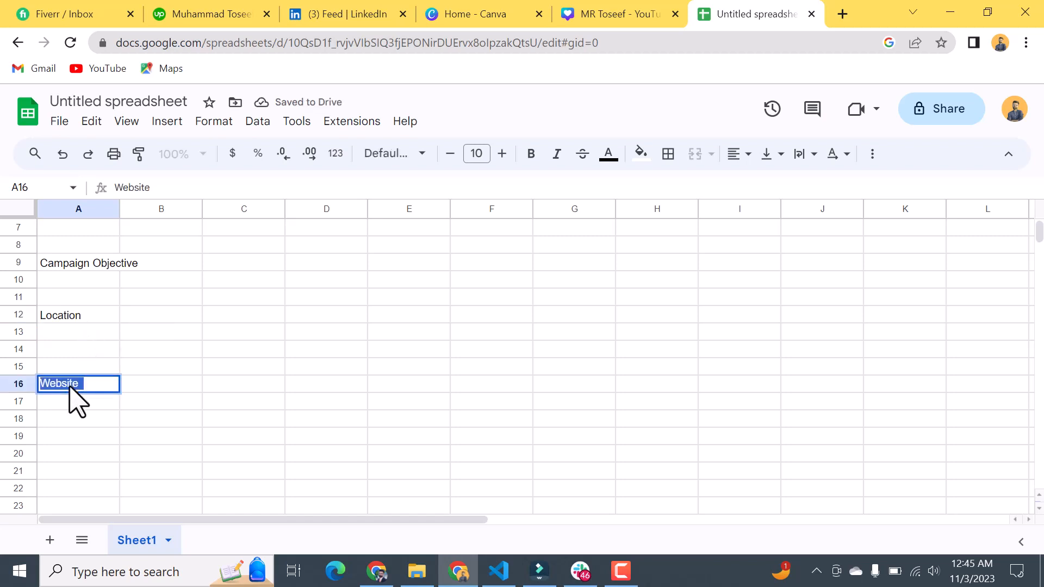
{"action": "key", "text": "BackSpace"}
{"action": "left_click", "coordinate": [75, 349]}
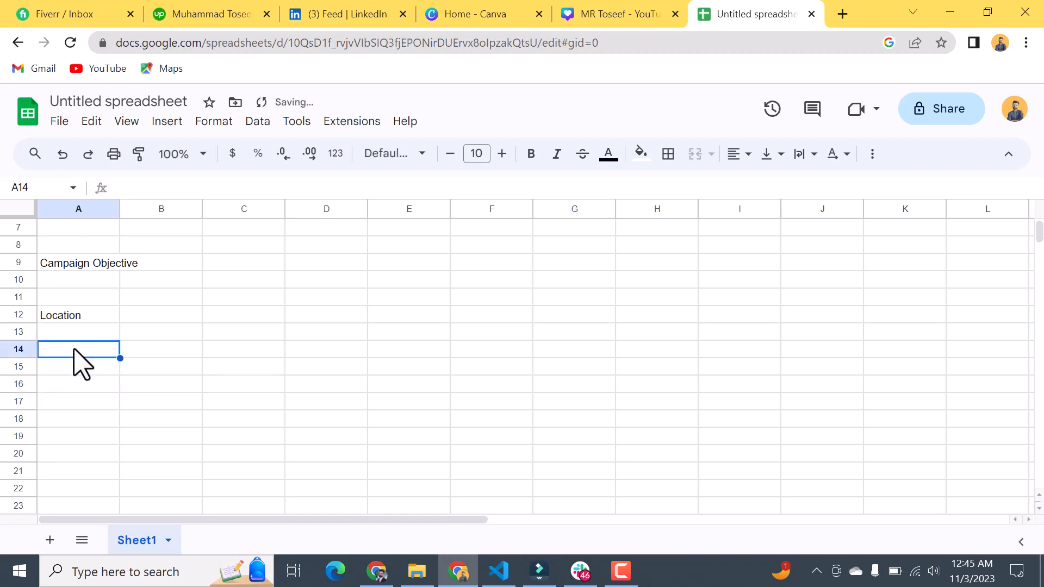
{"action": "type", "text": "Website"}
Step: Enter the label "Phone" in cell A16, two rows below the "Website" label
{"action": "left_click", "coordinate": [86, 384]}
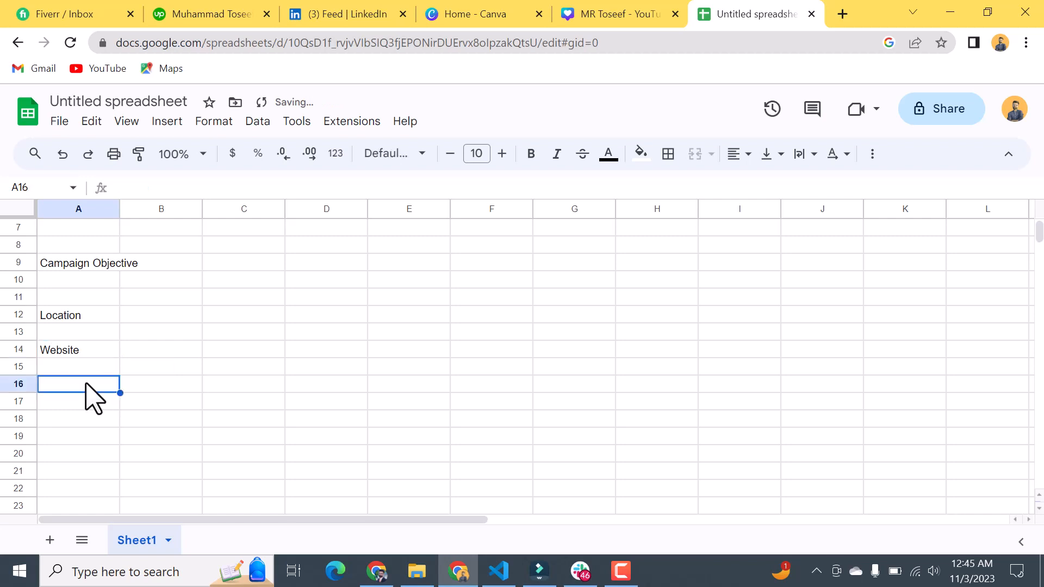
{"action": "type", "text": "Ph"}
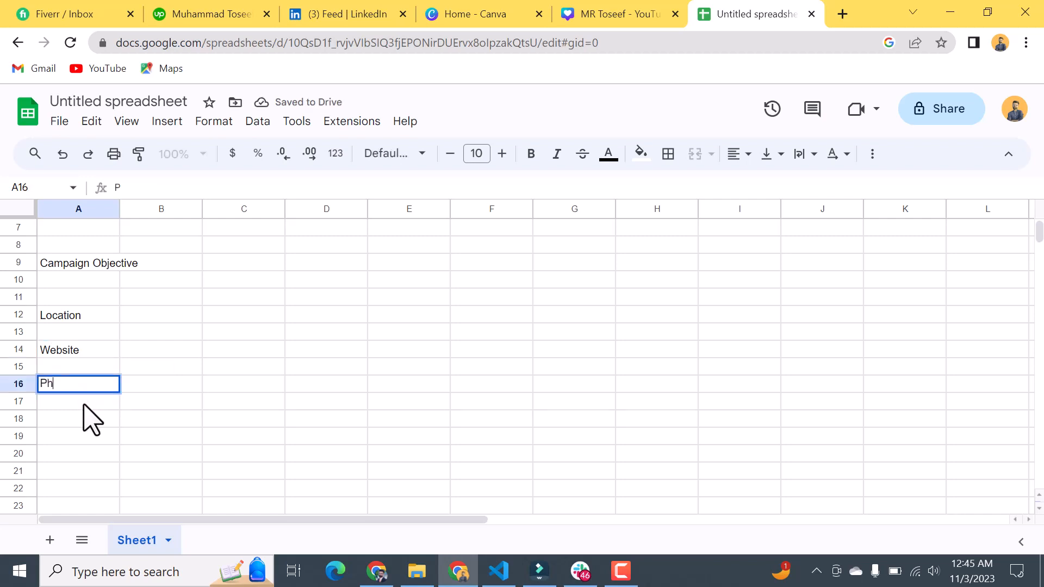
{"action": "type", "text": "one"}
{"action": "scroll", "coordinate": [187, 413], "scroll_direction": "up", "scroll_amount": 3}
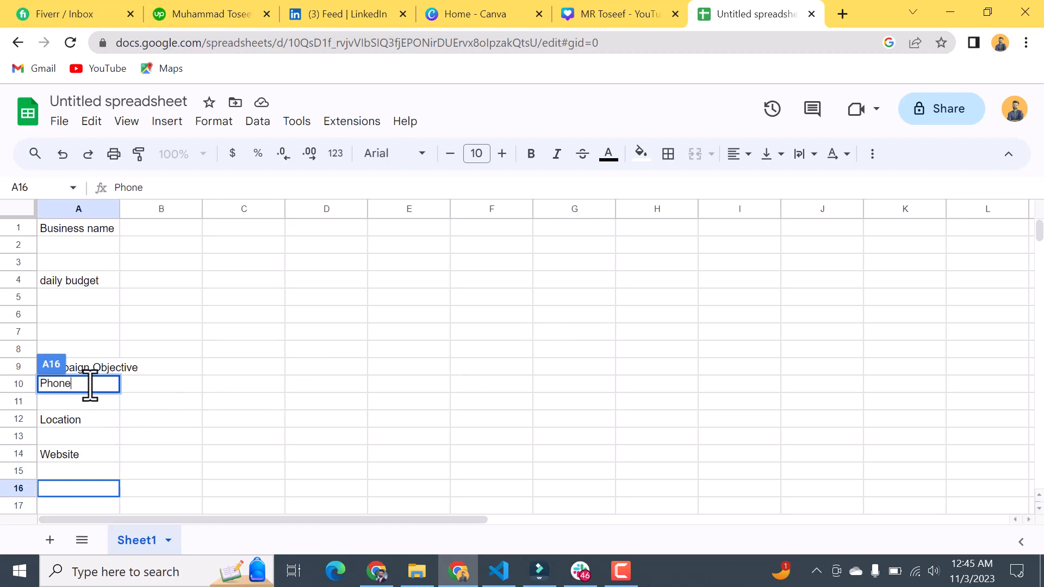
{"action": "double_click", "coordinate": [70, 383]}
{"action": "key", "text": "BackSpace"}
{"action": "left_click", "coordinate": [66, 492]}
{"action": "type", "text": "Phone"}
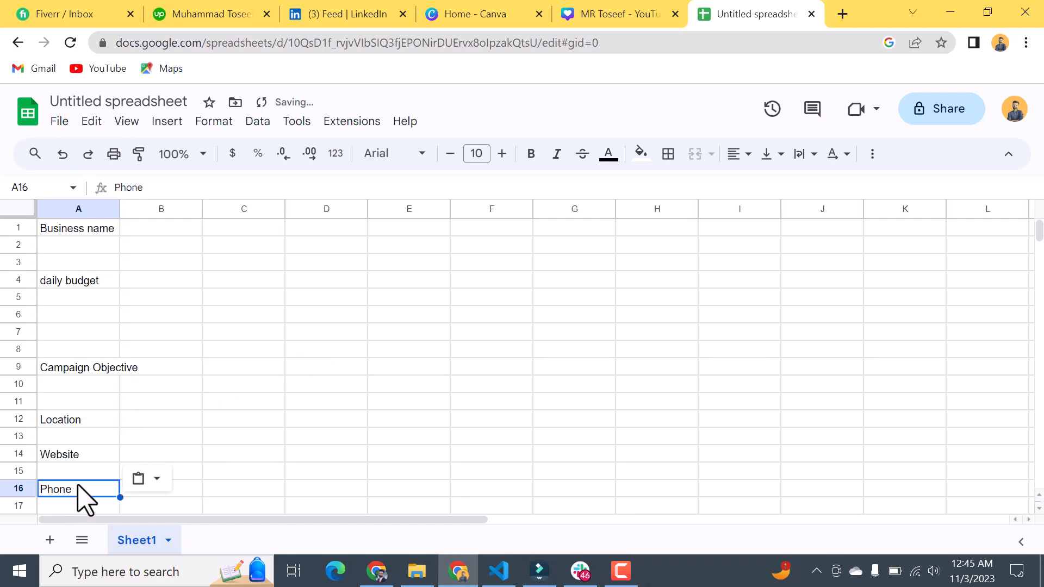
Step: Enter the business name "Sports centre" in cell B1, beside the "Business name" label
{"action": "left_click", "coordinate": [143, 235]}
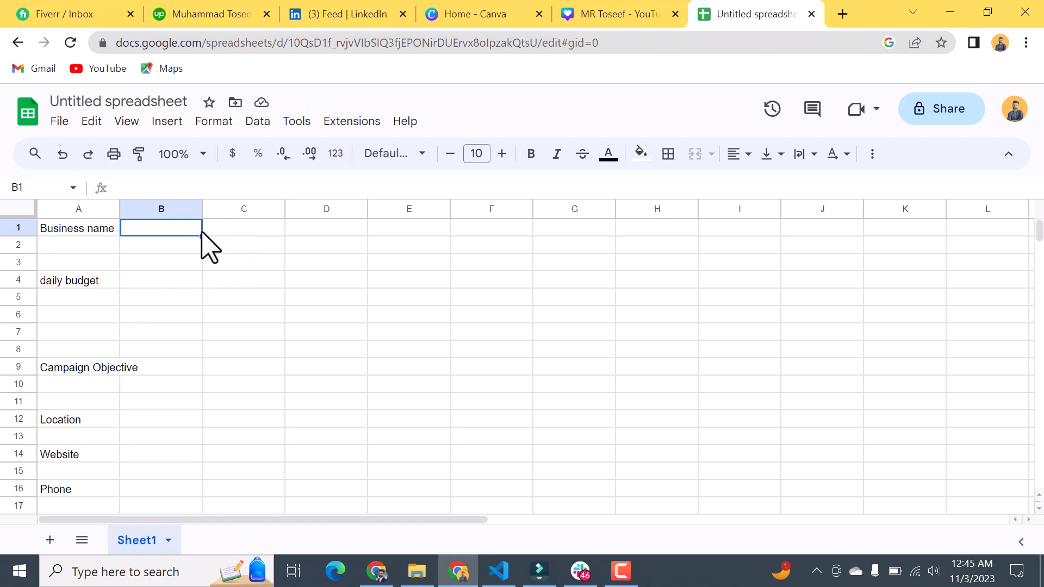
{"action": "left_click_drag", "start_coordinate": [203, 237], "coordinate": [277, 234]}
{"action": "left_click", "coordinate": [169, 229]}
{"action": "type", "text": "Sports"}
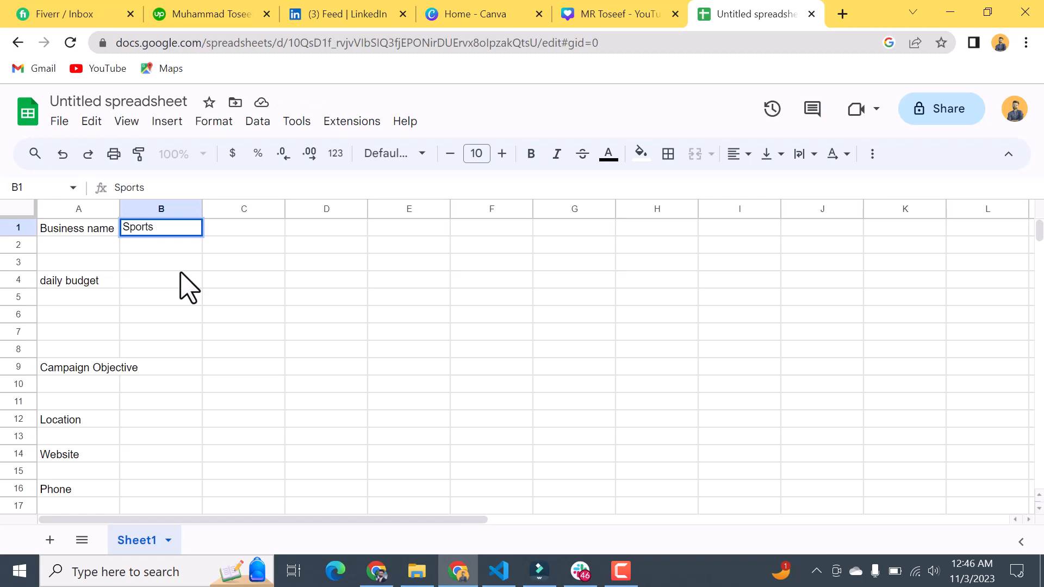
{"action": "type", "text": "centre"}
Step: Enter "200 PKR" as the daily budget in cell B4
{"action": "left_click", "coordinate": [171, 281]}
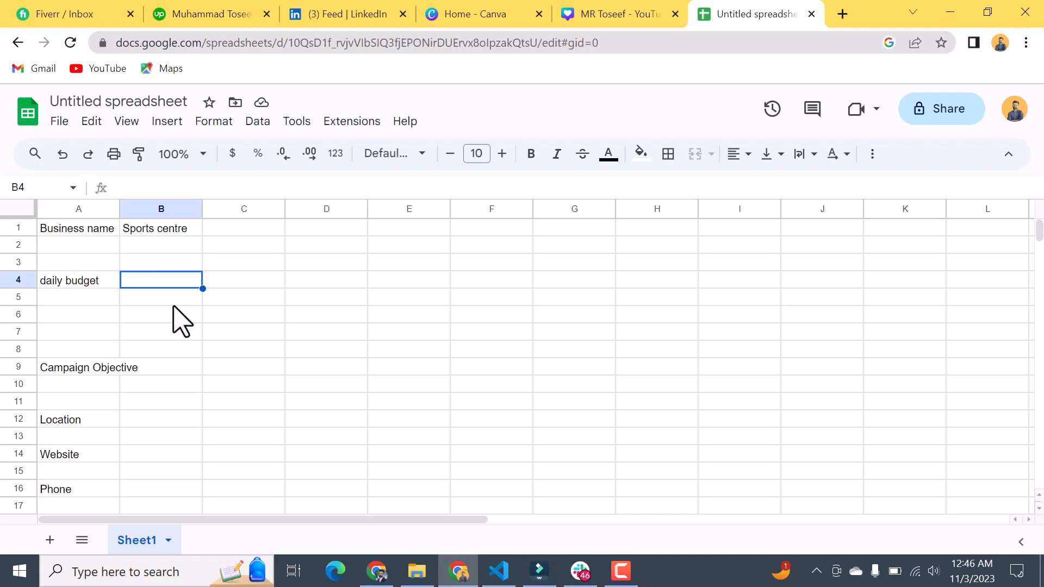
{"action": "double_click", "coordinate": [183, 282]}
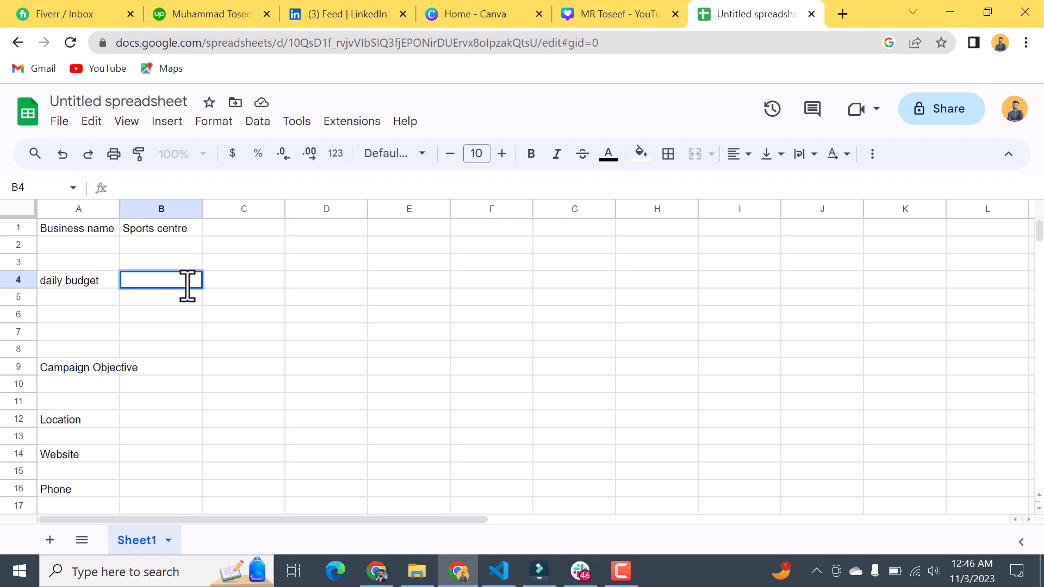
{"action": "type", "text": "200 PKE"}
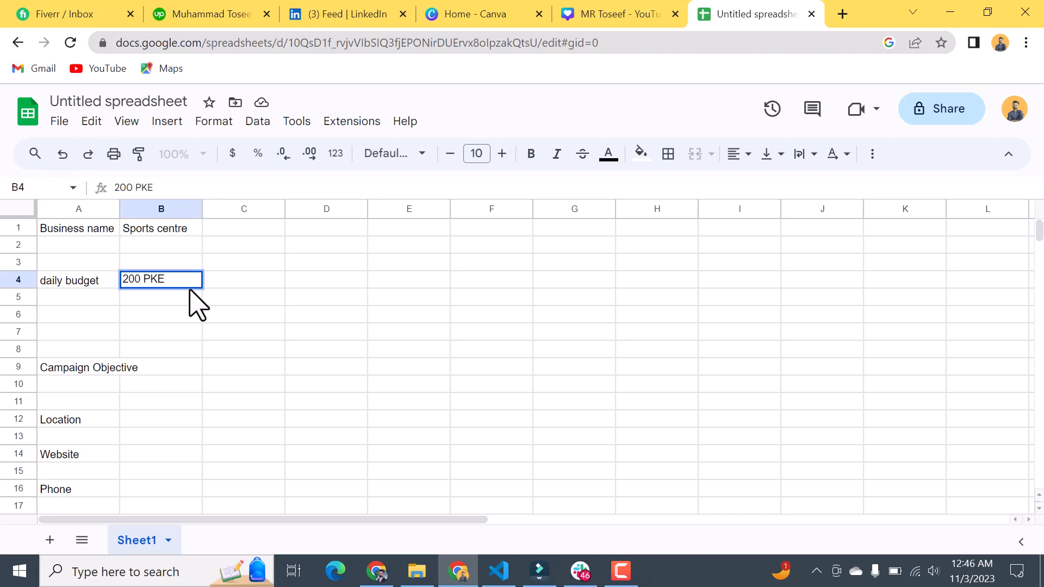
{"action": "key", "text": "BackSpace"}
{"action": "type", "text": "R"}
{"action": "left_click", "coordinate": [175, 365]}
{"action": "left_click", "coordinate": [221, 370]}
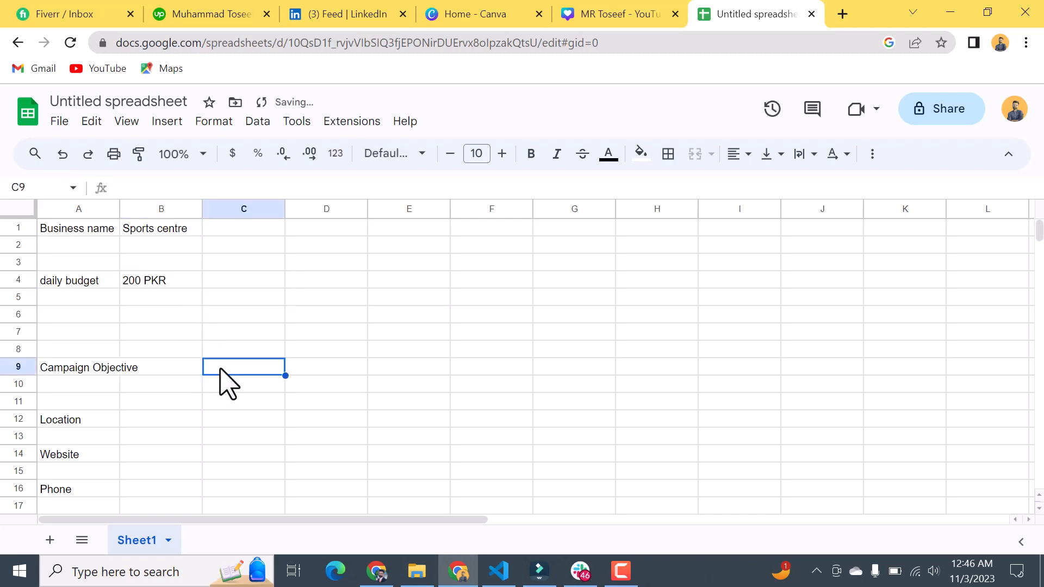
Step: Move the daily budget value from cell B4 to cell C4
{"action": "left_click", "coordinate": [164, 276]}
{"action": "double_click", "coordinate": [159, 280]}
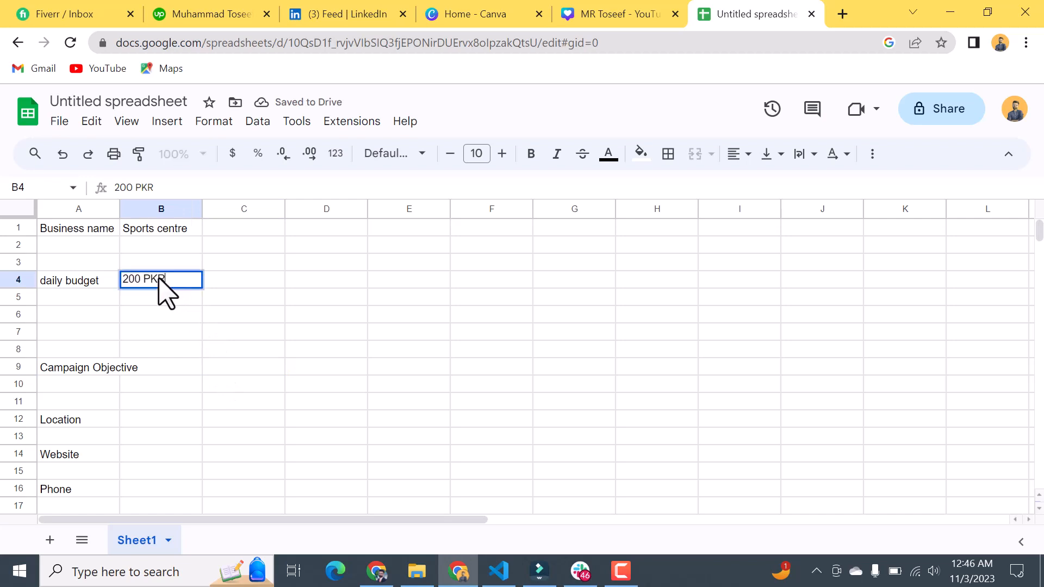
{"action": "triple_click", "coordinate": [160, 280]}
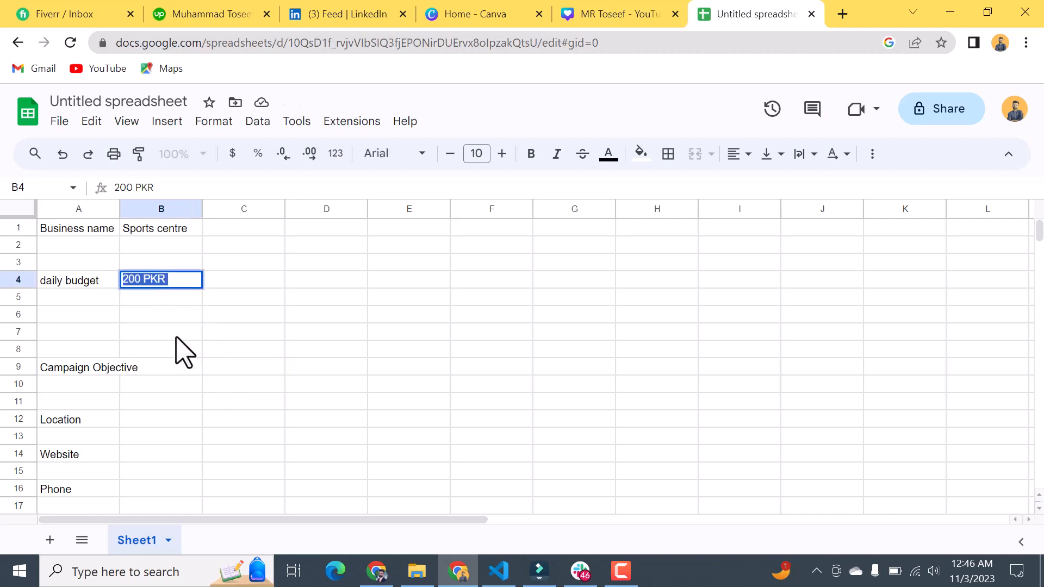
{"action": "key", "text": "ctrl+x"}
{"action": "left_click", "coordinate": [243, 281]}
{"action": "key", "text": "ctrl+v"}
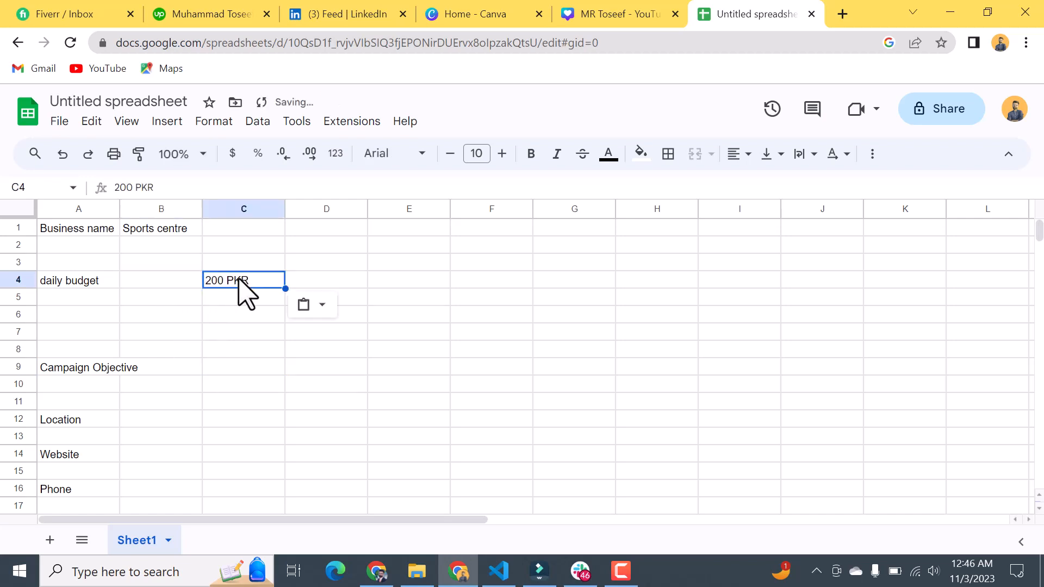
Step: Move the business name value from cell B1 to cell C1, above the daily budget value
{"action": "left_click", "coordinate": [161, 229]}
{"action": "double_click", "coordinate": [161, 226]}
{"action": "triple_click", "coordinate": [160, 229]}
{"action": "key", "text": "ctrl+x"}
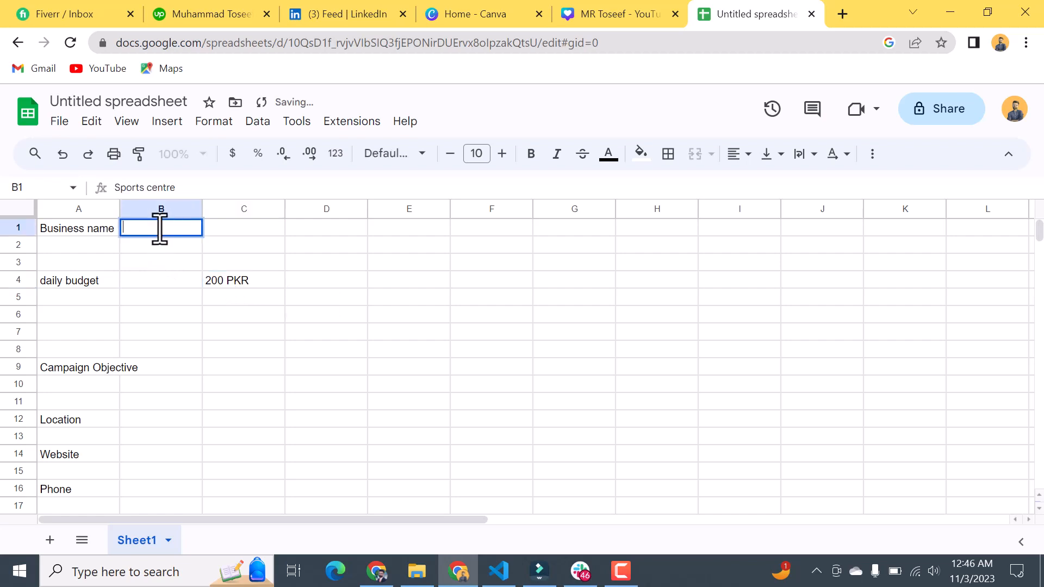
{"action": "double_click", "coordinate": [239, 228]}
{"action": "key", "text": "ctrl+v"}
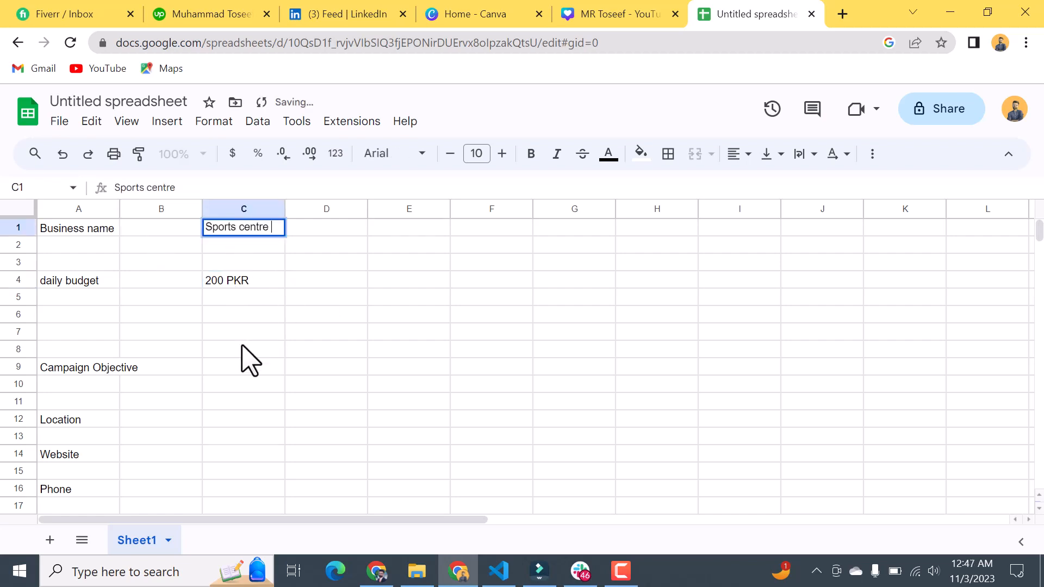
Step: Enter "Call" as the campaign objective in cell C9
{"action": "left_click", "coordinate": [223, 369]}
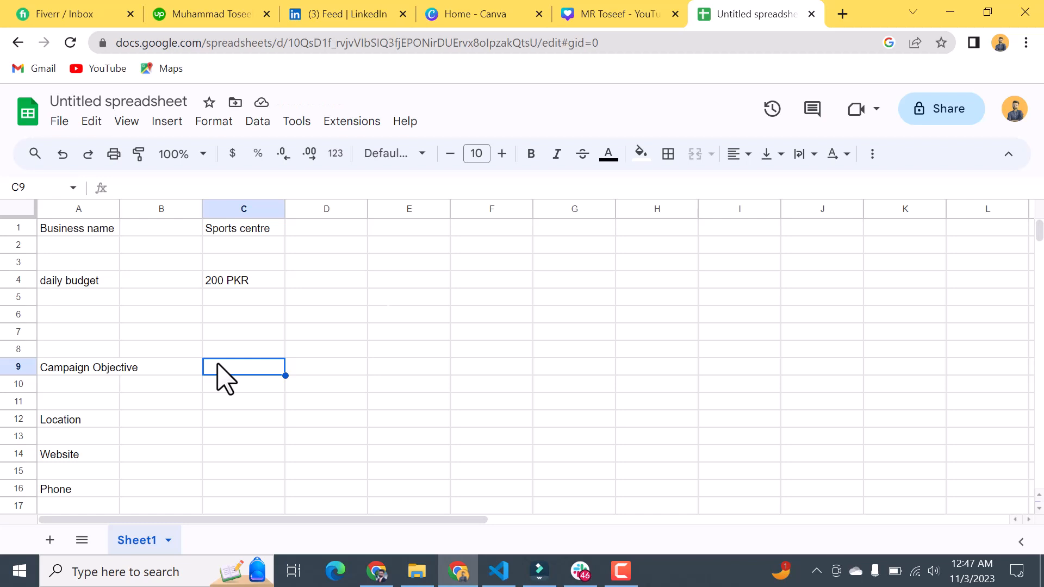
{"action": "type", "text": "Ca"}
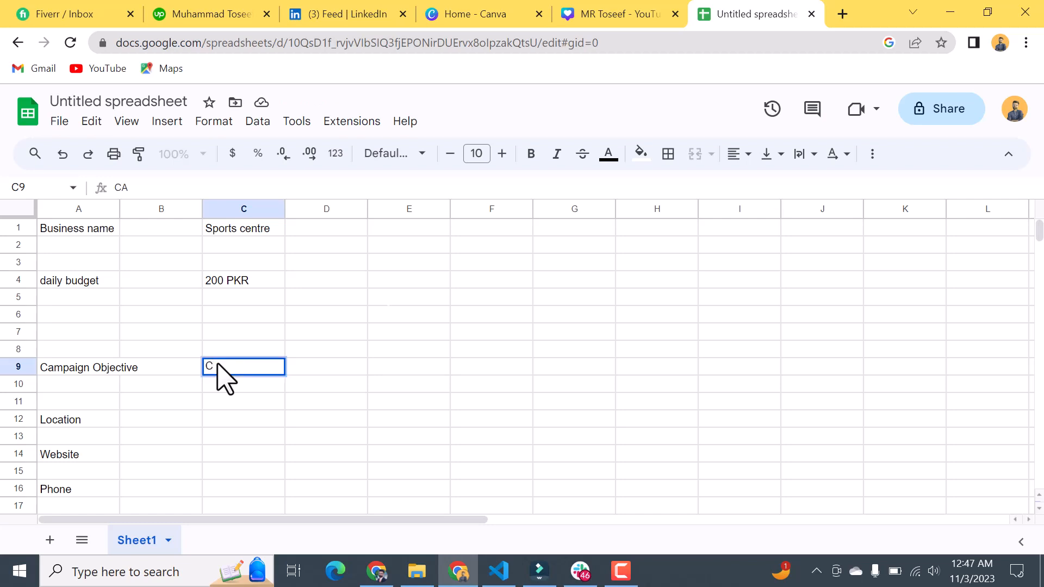
{"action": "type", "text": "ll"}
Step: Enter "Pakistan, Punjab, Sindh" as the location in cell C12
{"action": "left_click", "coordinate": [229, 420]}
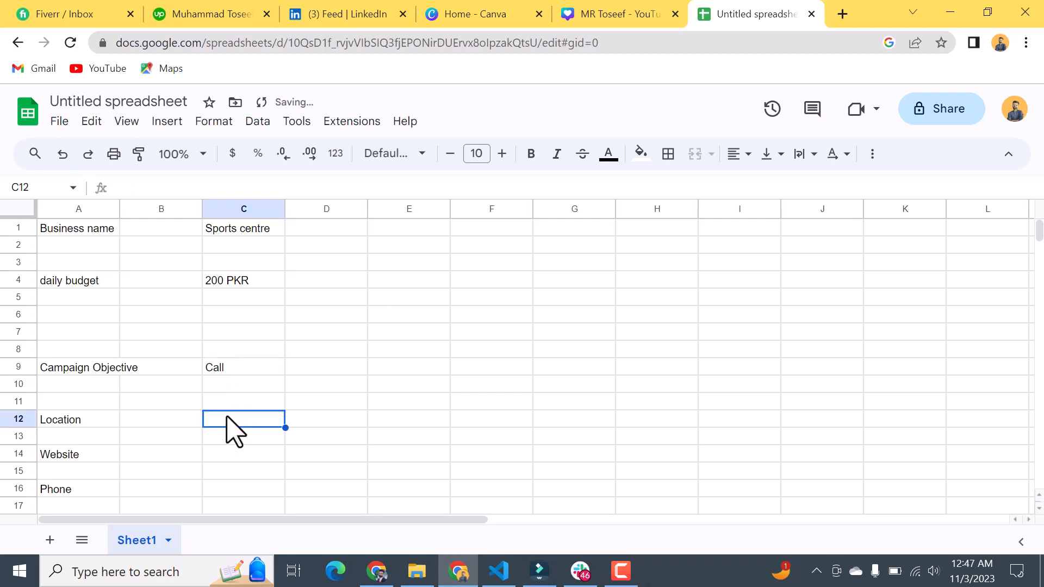
{"action": "type", "text": "Pakistan"}
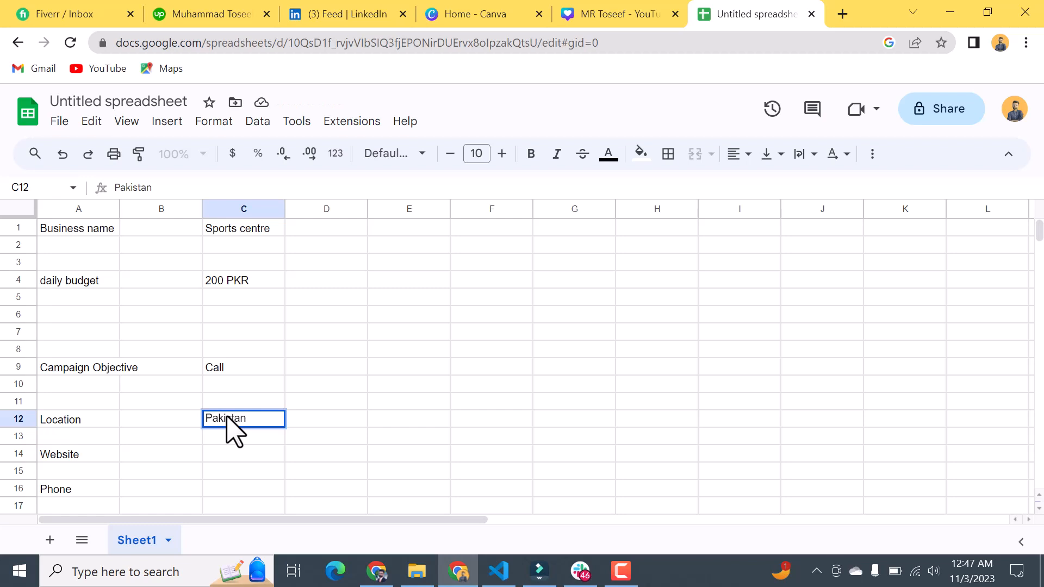
{"action": "type", "text": ", O"}
{"action": "key", "text": "BackSpace"}
{"action": "type", "text": "Pun"}
{"action": "type", "text": "jab"}
{"action": "type", "text": ","}
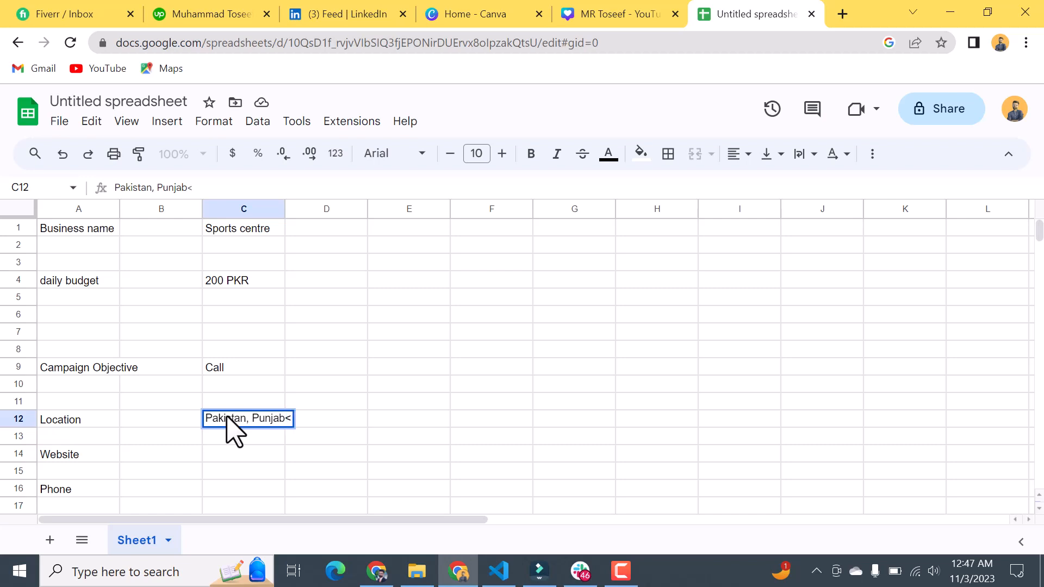
{"action": "key", "text": "BackSpace"}
{"action": "key", "text": "BackSpace"}
{"action": "type", "text": ","}
{"action": "type", "text": "Sindh"}
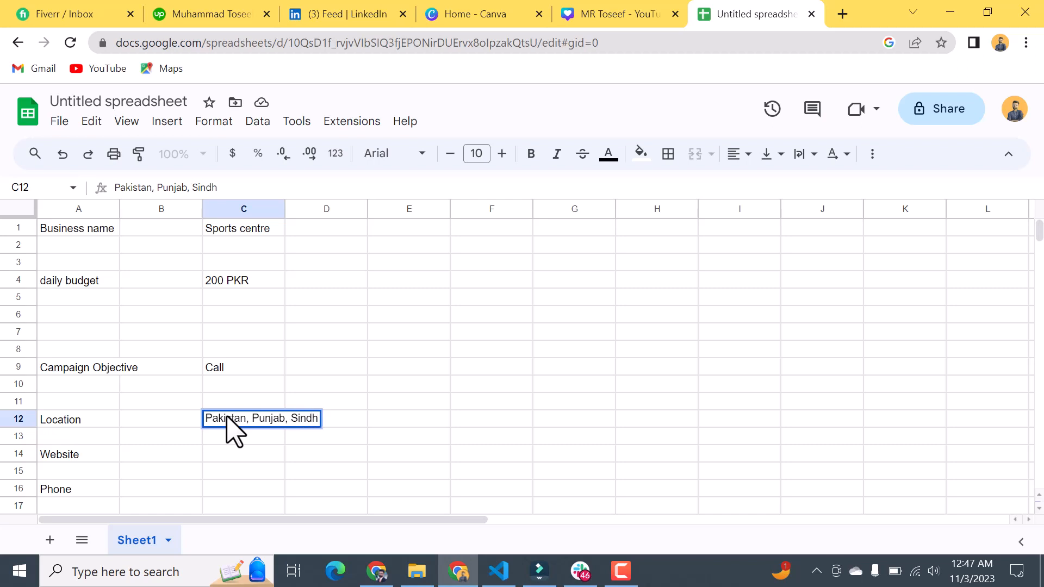
{"action": "left_click", "coordinate": [227, 457]}
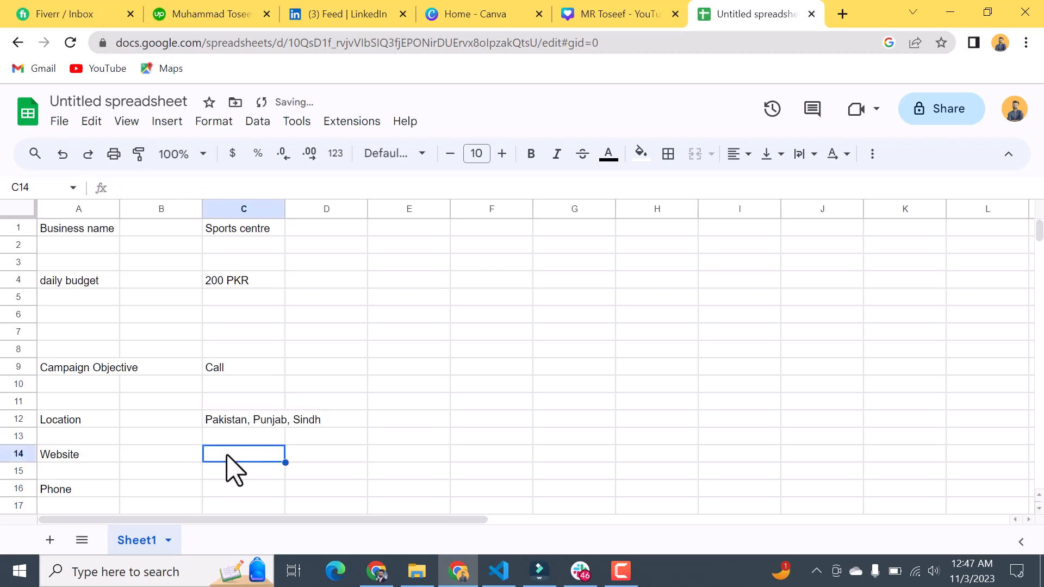
{"action": "type", "text": "www"}
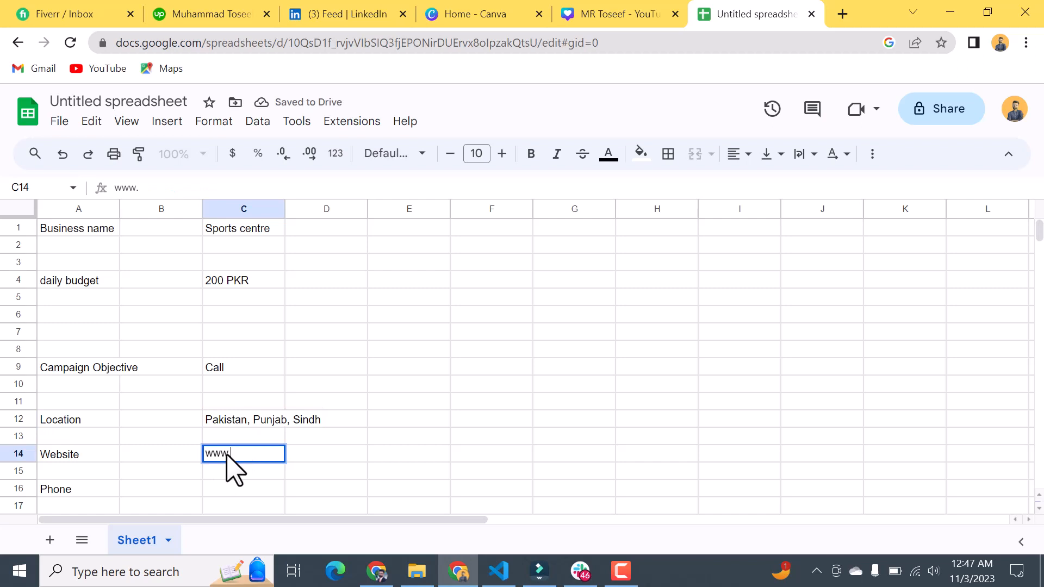
{"action": "type", "text": ".toseef"}
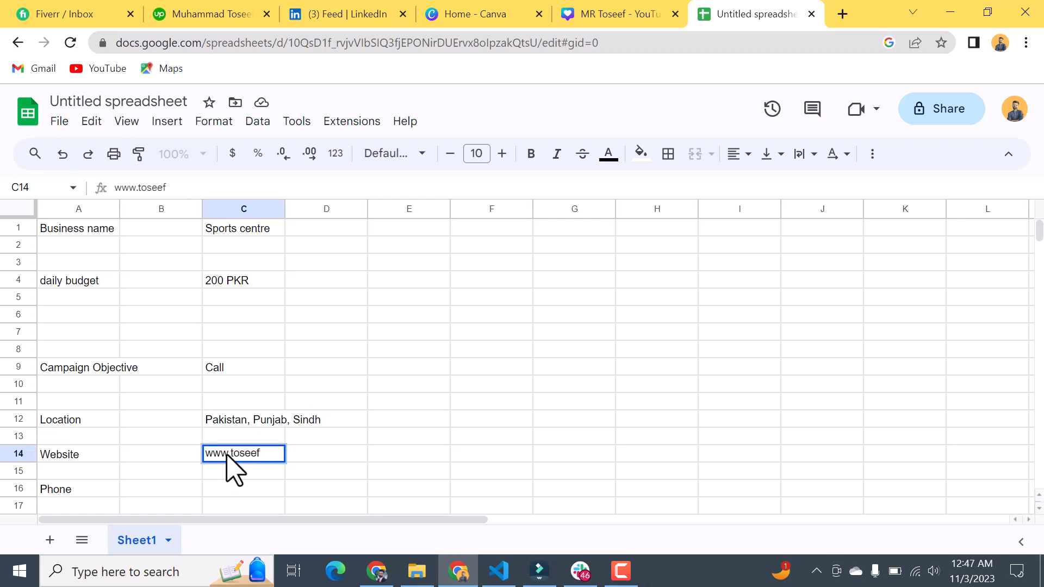
Step: Switch to the other Chrome window, load the Just Flutter website in a new tab and copy its address
{"action": "left_click", "coordinate": [380, 569]}
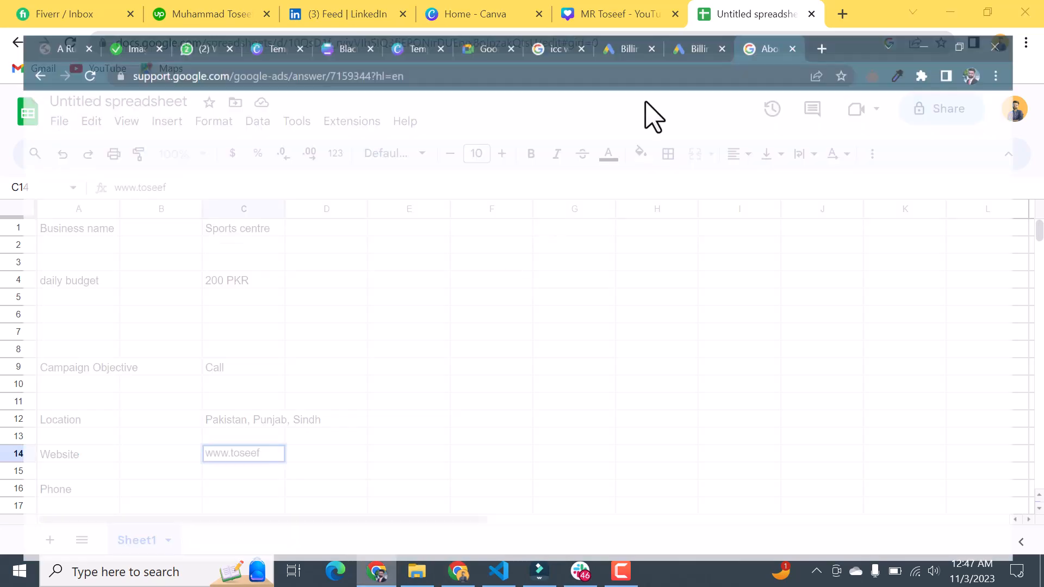
{"action": "left_click", "coordinate": [840, 14]}
{"action": "left_click", "coordinate": [640, 46]}
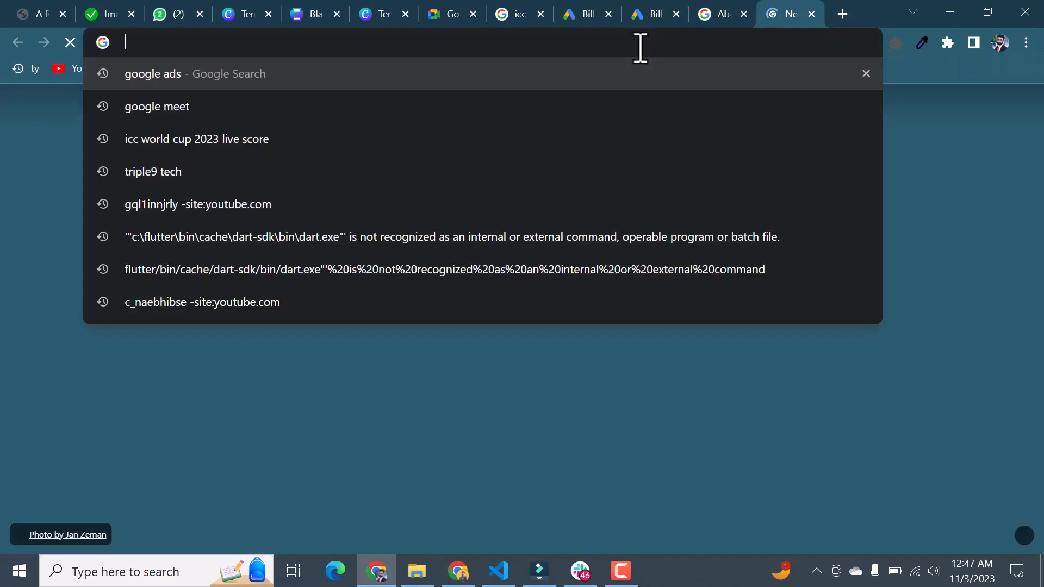
{"action": "type", "text": "tos"}
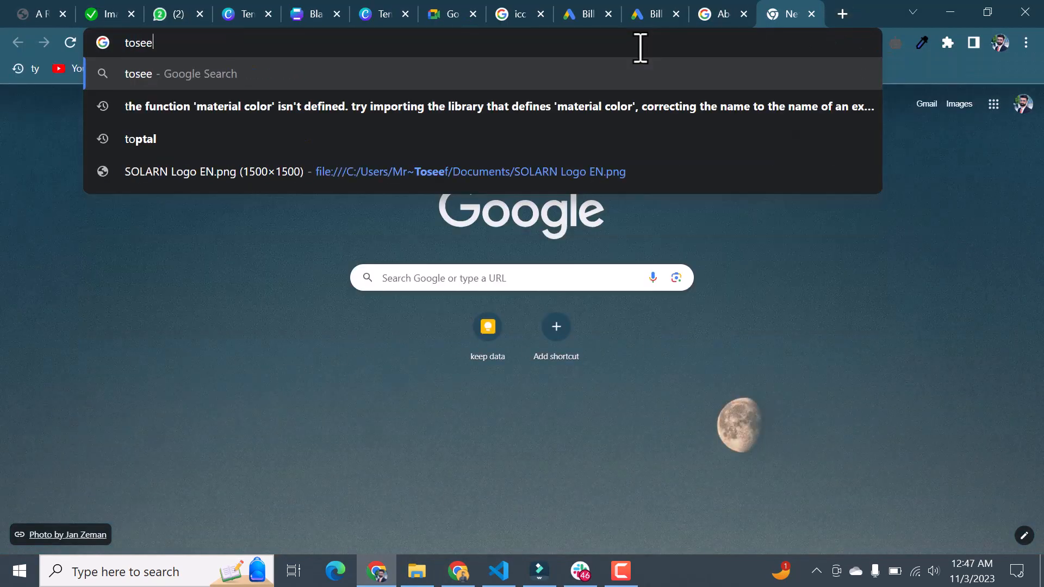
{"action": "key", "text": "Escape"}
{"action": "type", "text": "to"}
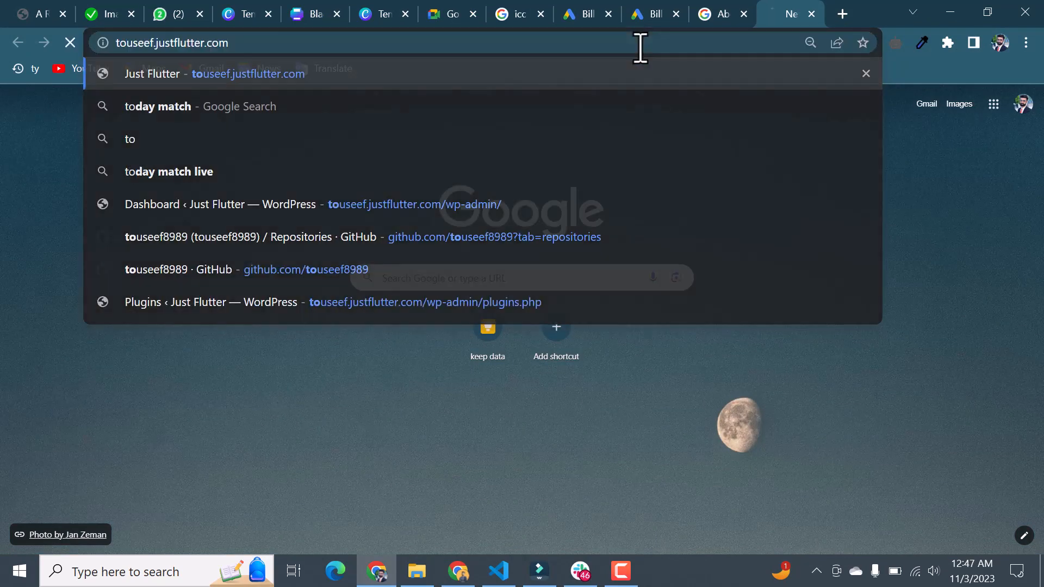
{"action": "key", "text": "Return"}
{"action": "left_click", "coordinate": [327, 41]}
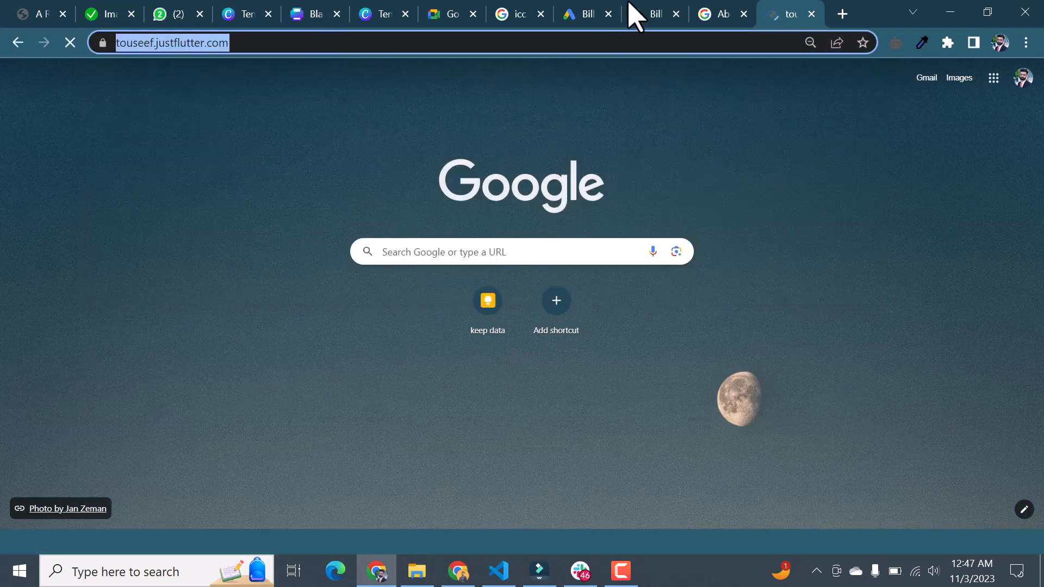
Step: Return to the spreadsheet and replace the website entry in cell C14 with the copied Just Flutter address
{"action": "left_click", "coordinate": [465, 571]}
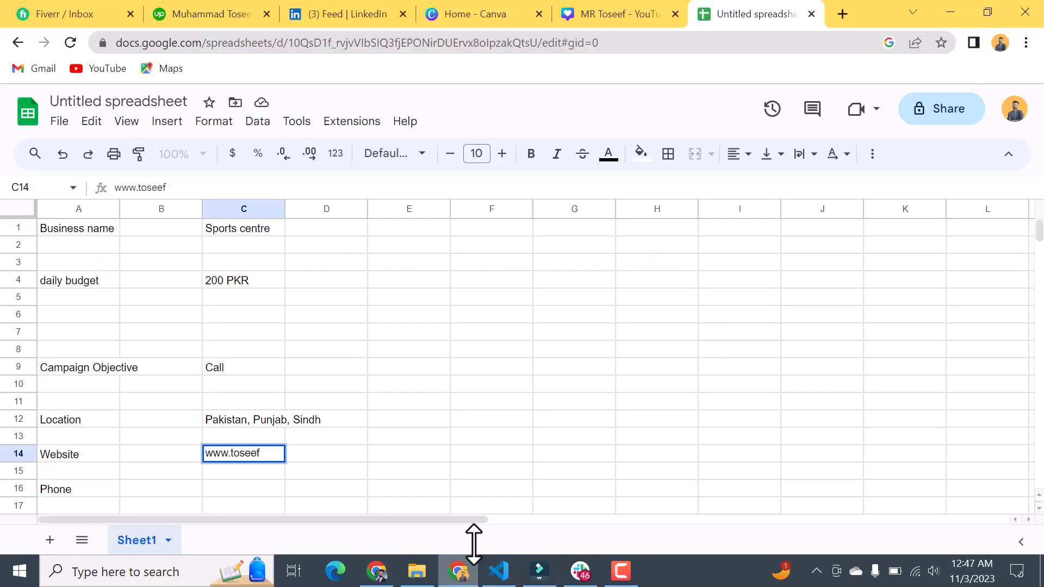
{"action": "double_click", "coordinate": [257, 454]}
{"action": "key", "text": "ctrl+a"}
{"action": "key", "text": "ctrl+v"}
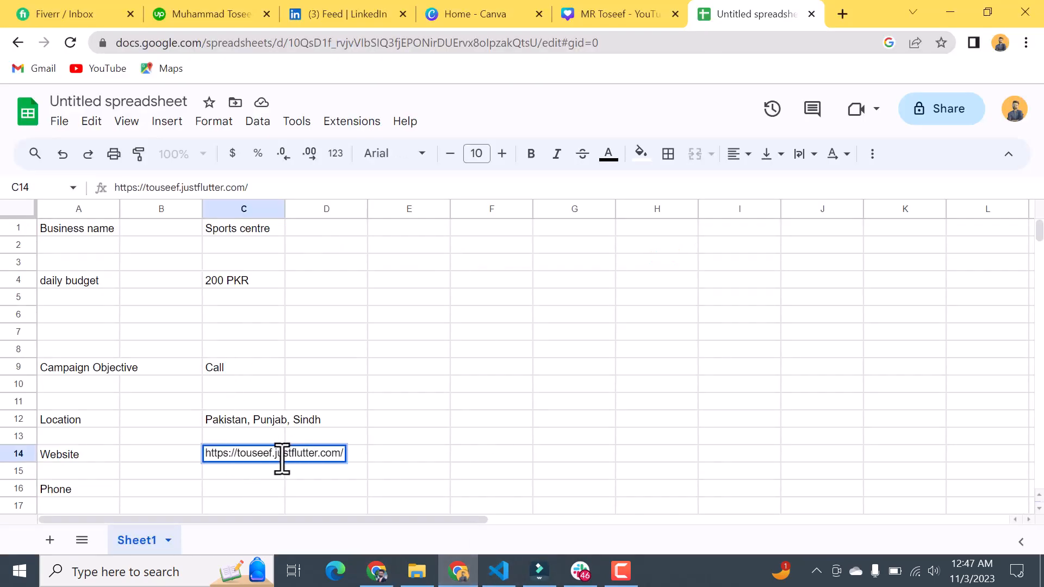
Step: Enter the business phone number with its country code in cell C16, beside the "Phone" label
{"action": "left_click", "coordinate": [229, 497]}
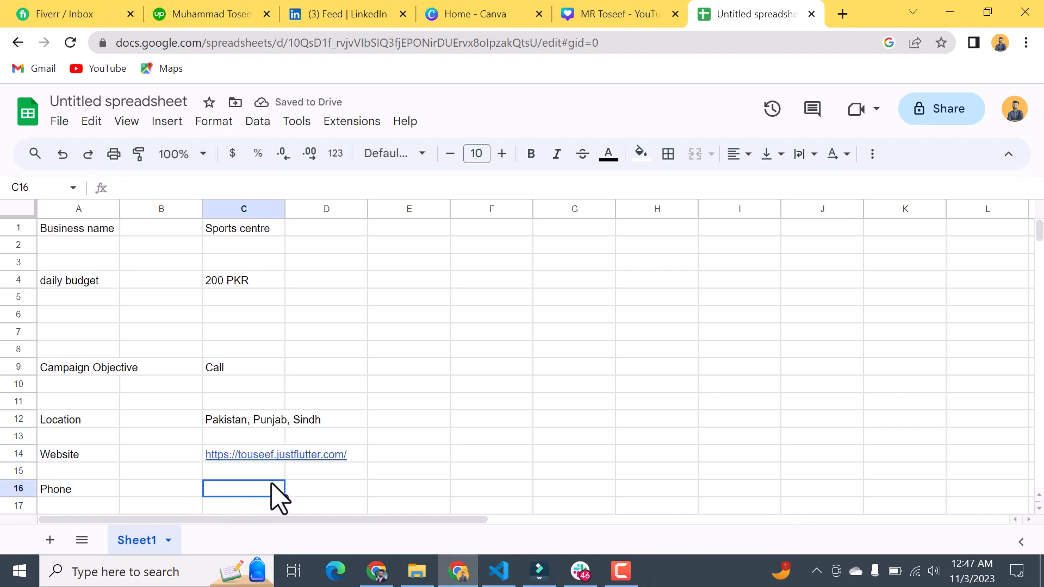
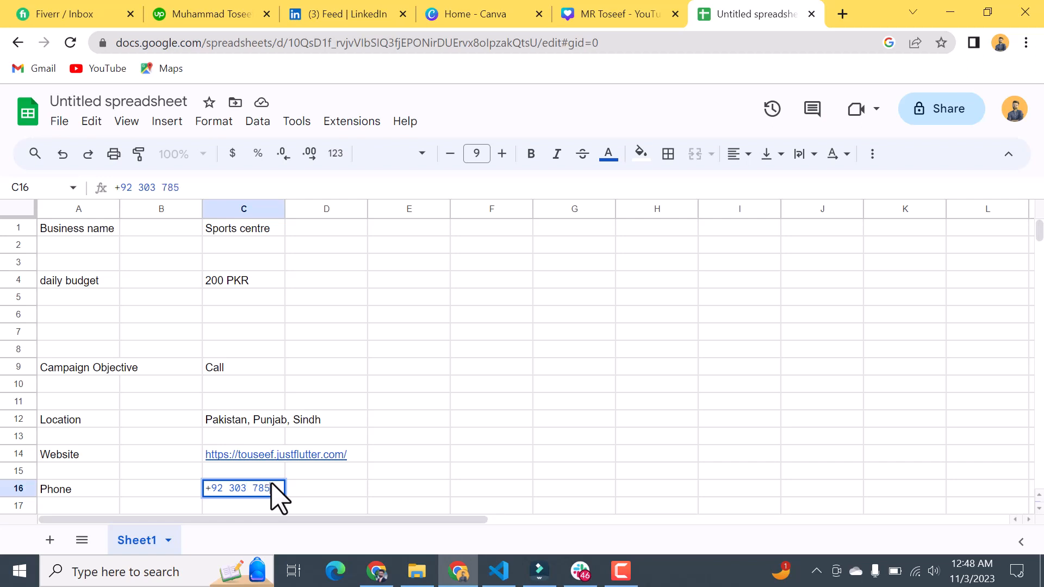
{"action": "scroll", "coordinate": [357, 419], "scroll_direction": "down", "scroll_amount": 2}
{"action": "scroll", "coordinate": [287, 434], "scroll_direction": "up", "scroll_amount": 2}
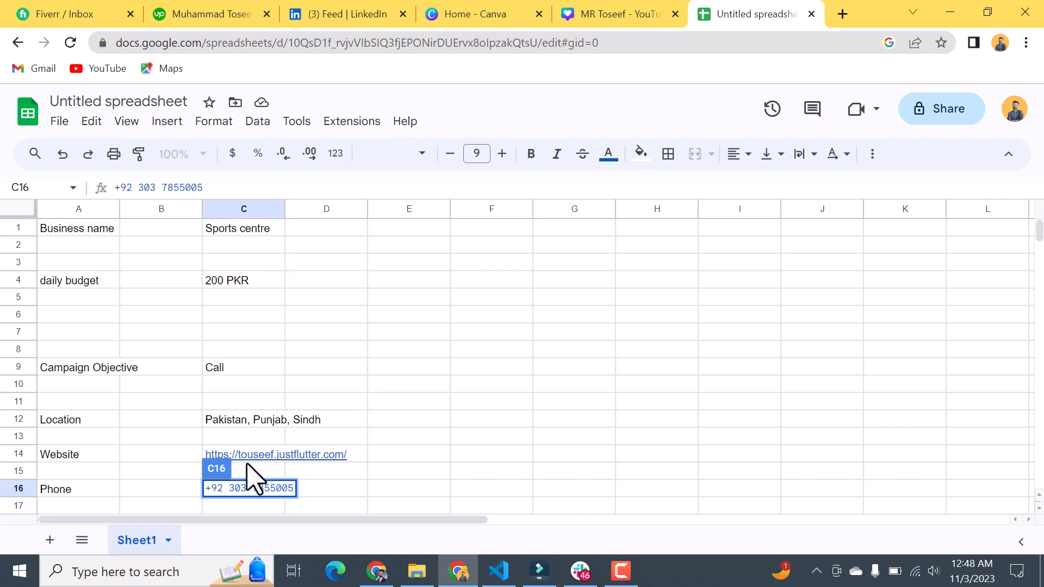
Step: Open a Chrome window under another profile and load ChatGPT from its new tab page
{"action": "mouse_move", "coordinate": [249, 468]}
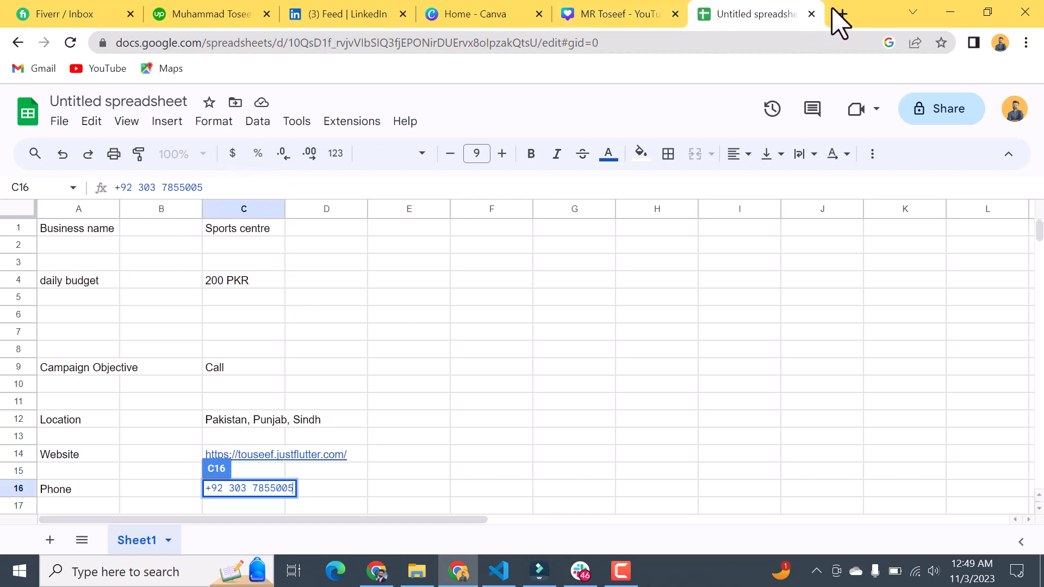
{"action": "right_click", "coordinate": [384, 572]}
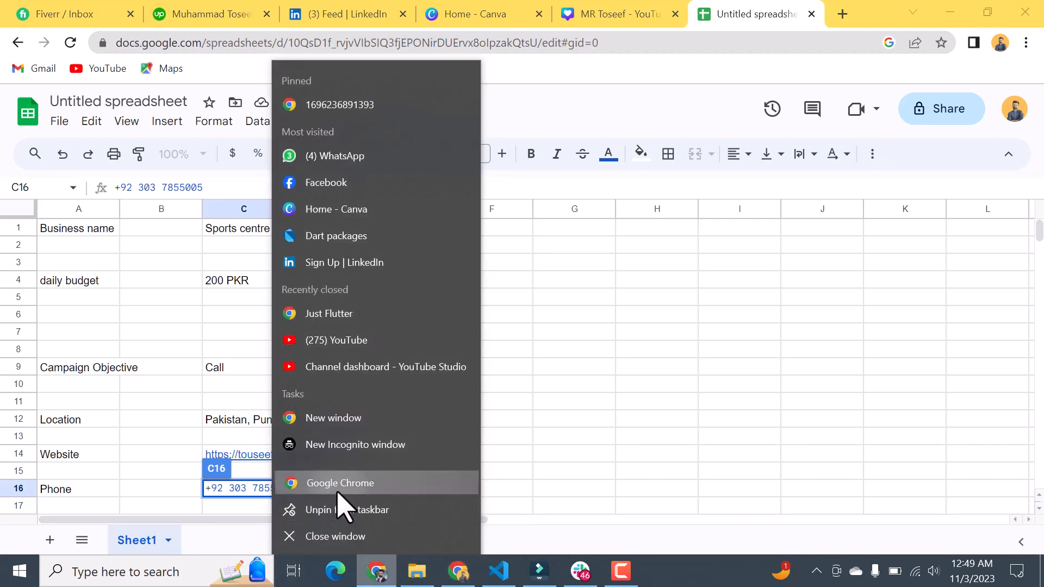
{"action": "left_click", "coordinate": [344, 485]}
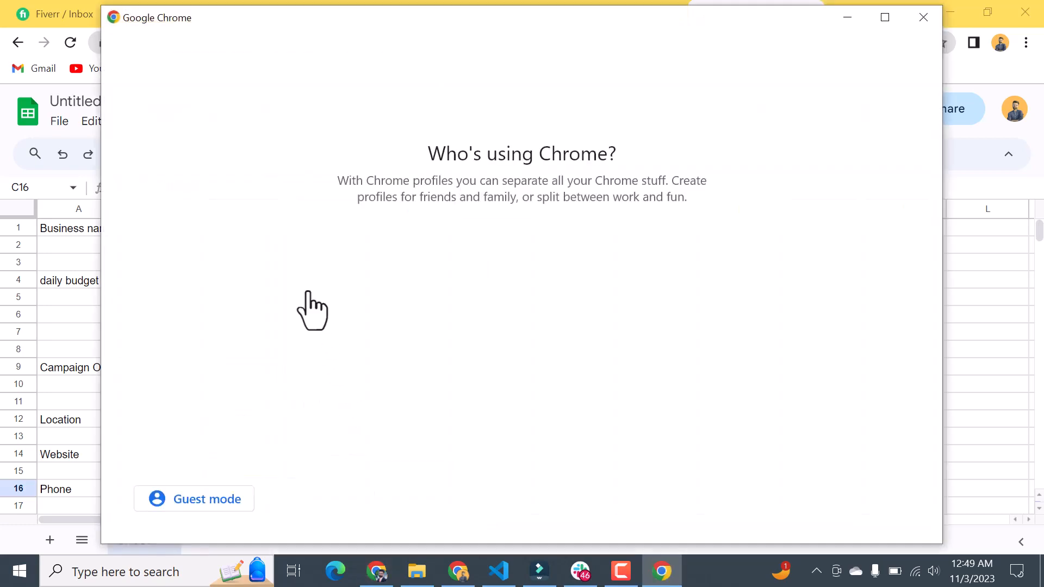
{"action": "left_click", "coordinate": [328, 296]}
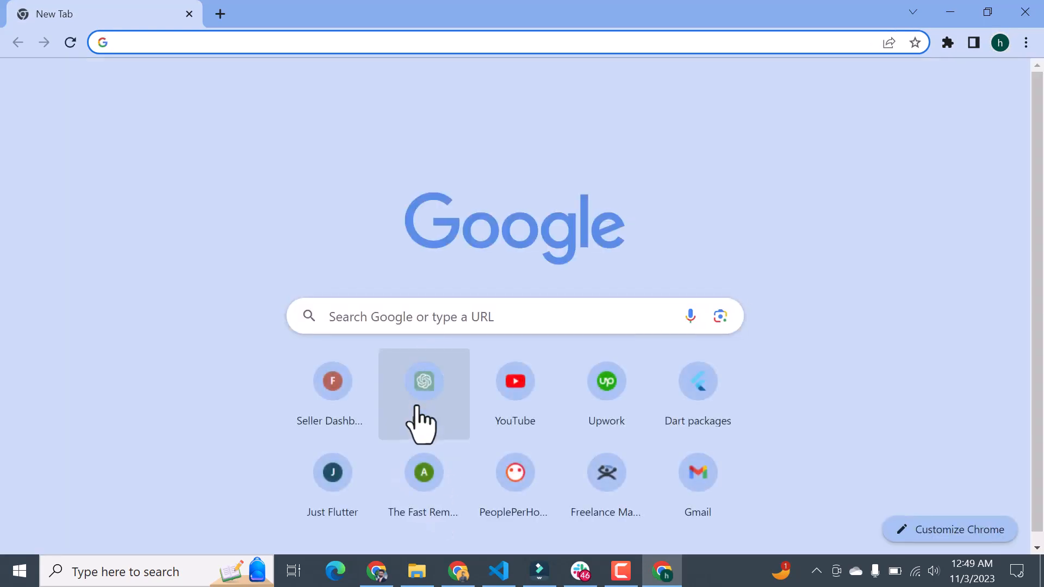
{"action": "left_click", "coordinate": [424, 398]}
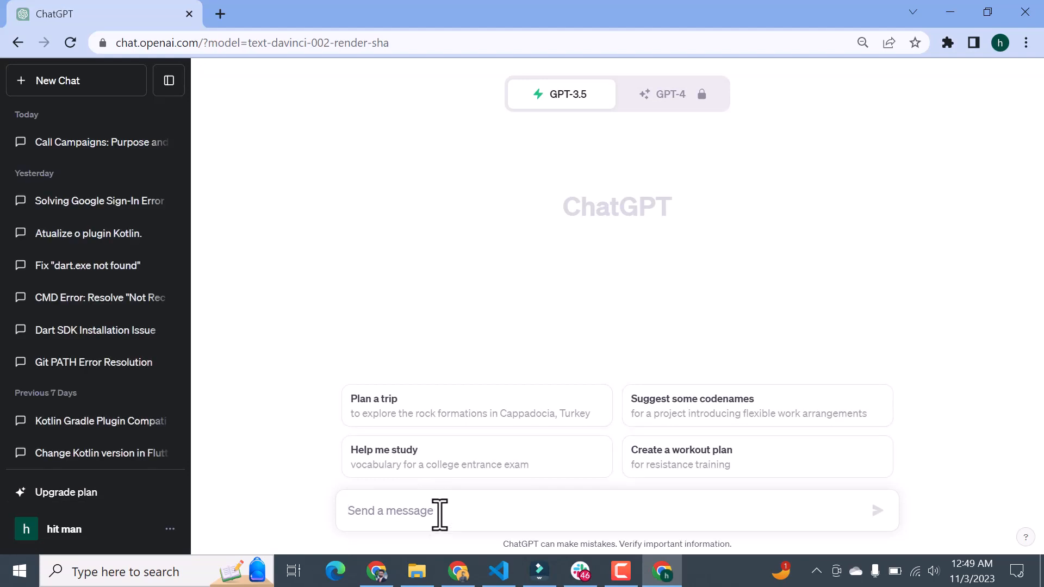
Step: Write the first line of the ChatGPT prompt: "Haye I want some eye catchy headline about sport center"
{"action": "type", "text": "Haye"}
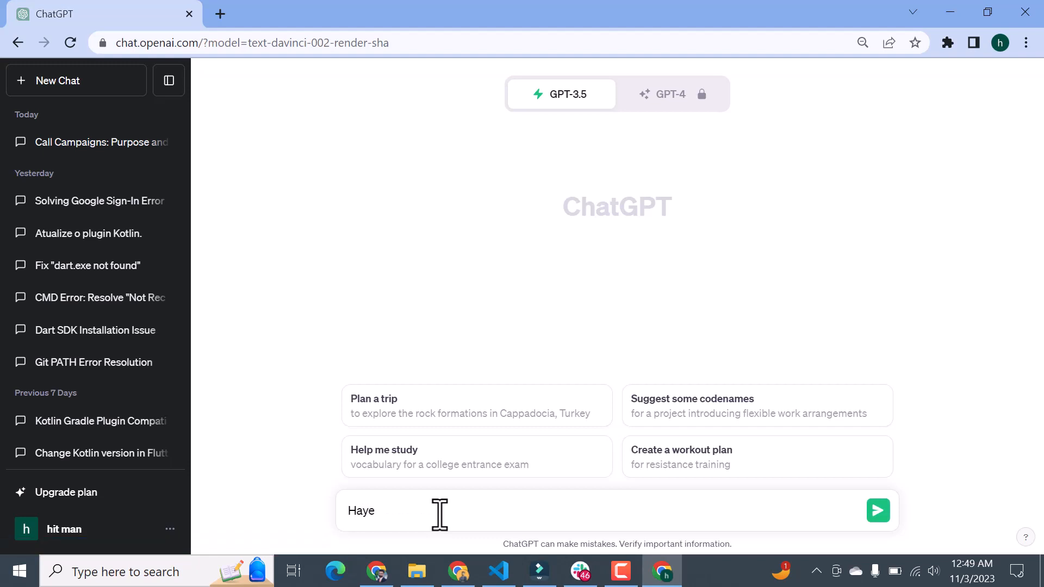
{"action": "type", "text": " I wa"}
{"action": "key", "text": "BackSpace"}
{"action": "key", "text": "BackSpace"}
{"action": "type", "text": "want some eye catchy "}
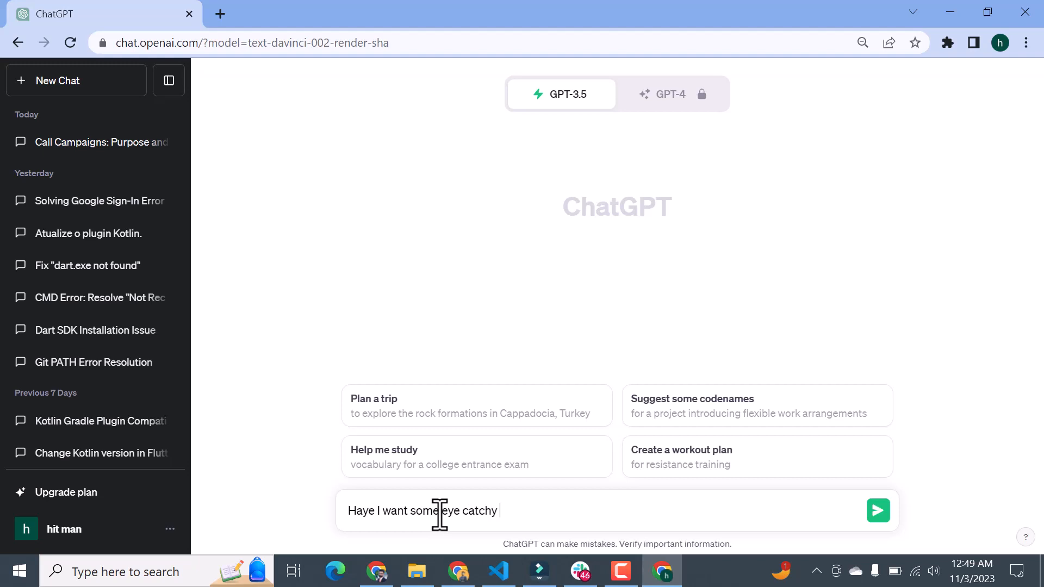
{"action": "type", "text": "headline about s"}
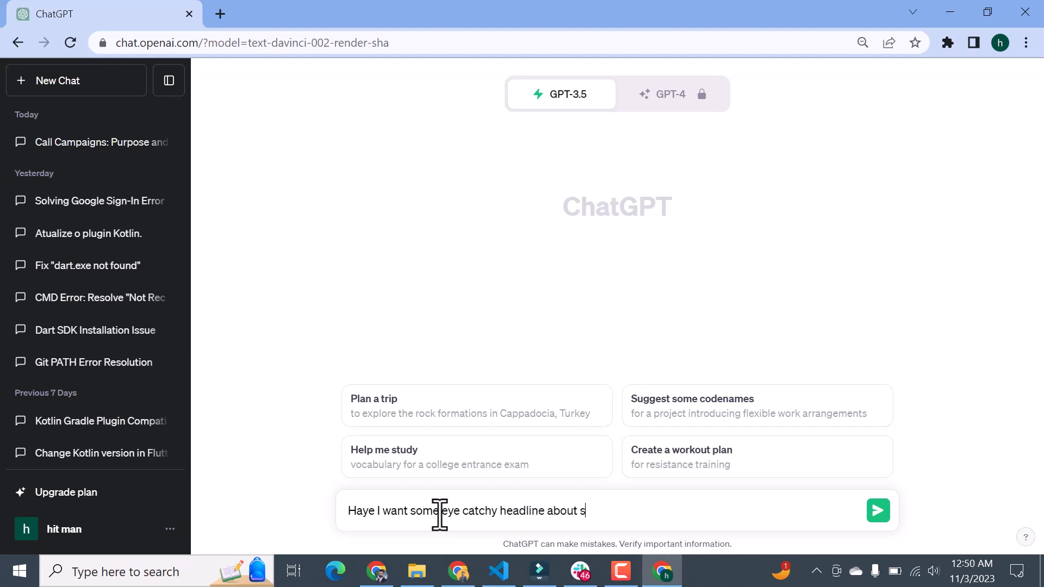
{"action": "type", "text": "port center for my"}
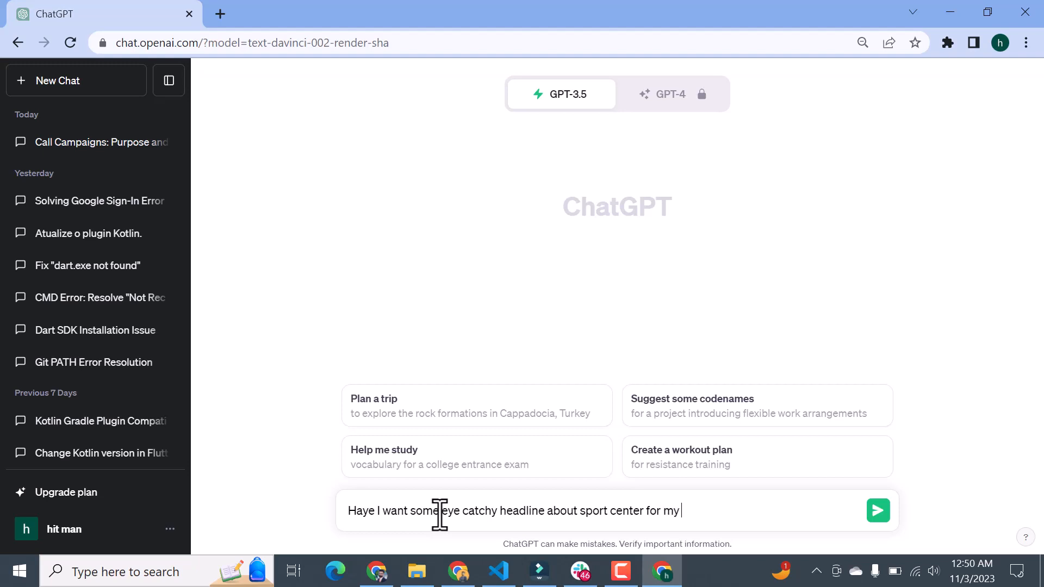
{"action": "key", "text": "BackSpace"}
{"action": "key", "text": "BackSpace"}
{"action": "key", "text": "BackSpace"}
{"action": "key", "text": "BackSpace"}
{"action": "key", "text": "BackSpace"}
{"action": "key", "text": "BackSpace"}
{"action": "key", "text": "BackSpace"}
Step: Add a second prompt line, "note that headline contain 30 words", and send the message
{"action": "key", "text": "shift+Return"}
{"action": "type", "text": "no"}
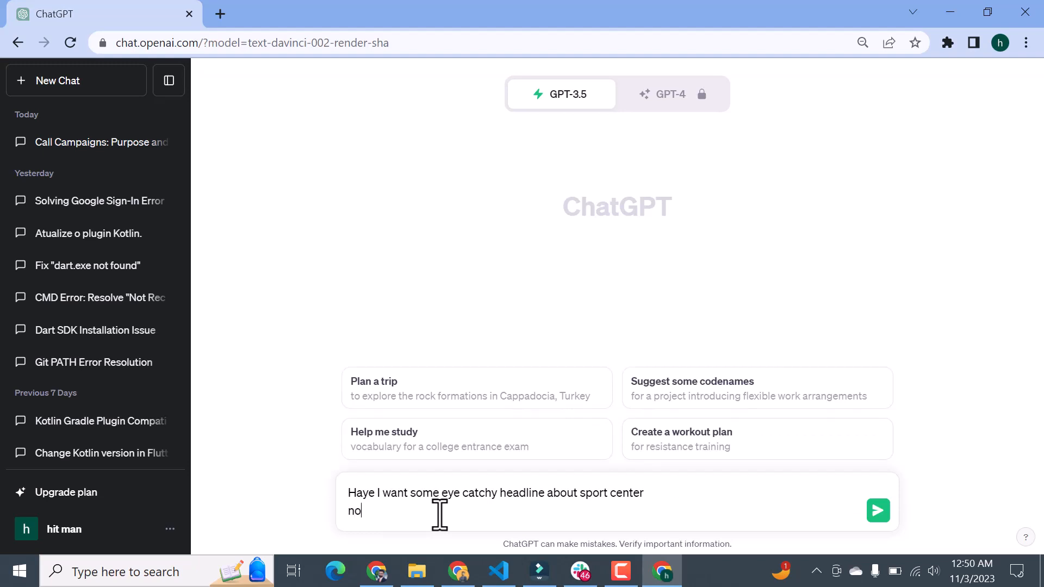
{"action": "type", "text": "te that headline must"}
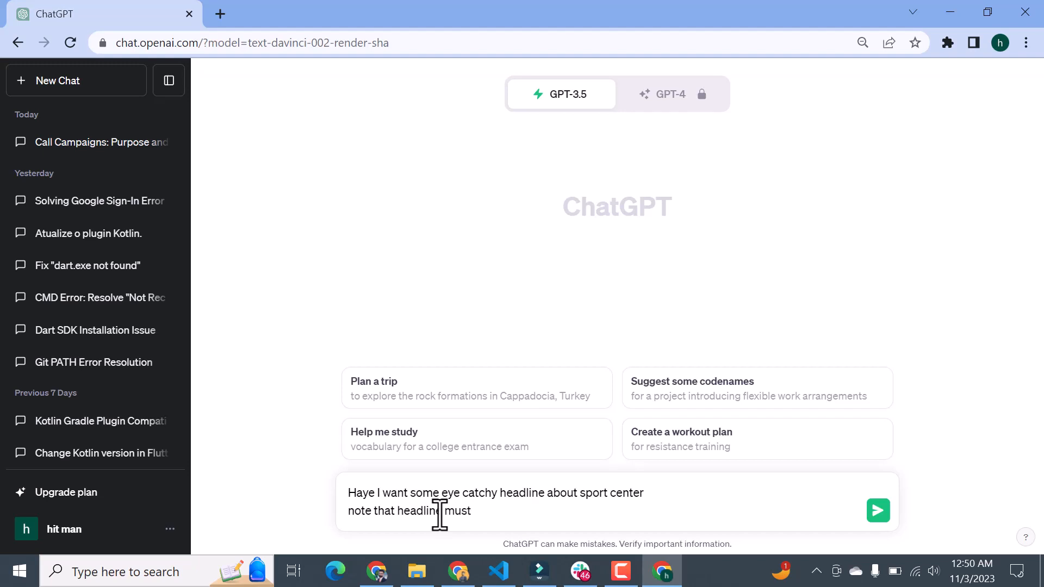
{"action": "key", "text": "BackSpace"}
{"action": "key", "text": "BackSpace"}
{"action": "key", "text": "BackSpace"}
{"action": "key", "text": "BackSpace"}
{"action": "key", "text": "BackSpace"}
{"action": "type", "text": "contoa"}
{"action": "key", "text": "BackSpace"}
{"action": "key", "text": "BackSpace"}
{"action": "type", "text": "a"}
{"action": "key", "text": "Return"}
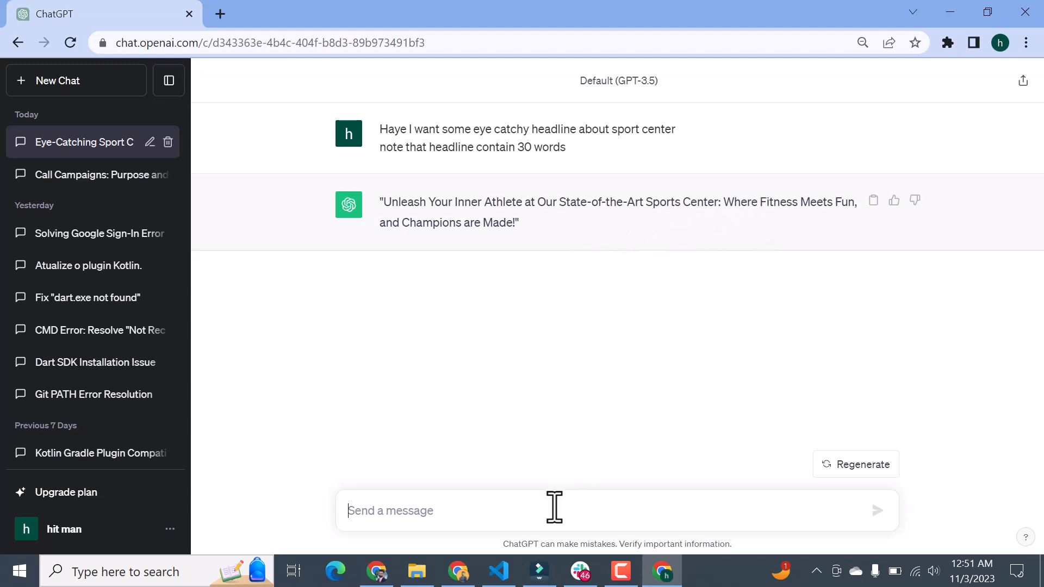
Step: Send the follow-up message "please write headline round about 30 charcters" in the same chat
{"action": "type", "text": "please write headline round about 30 charcters"}
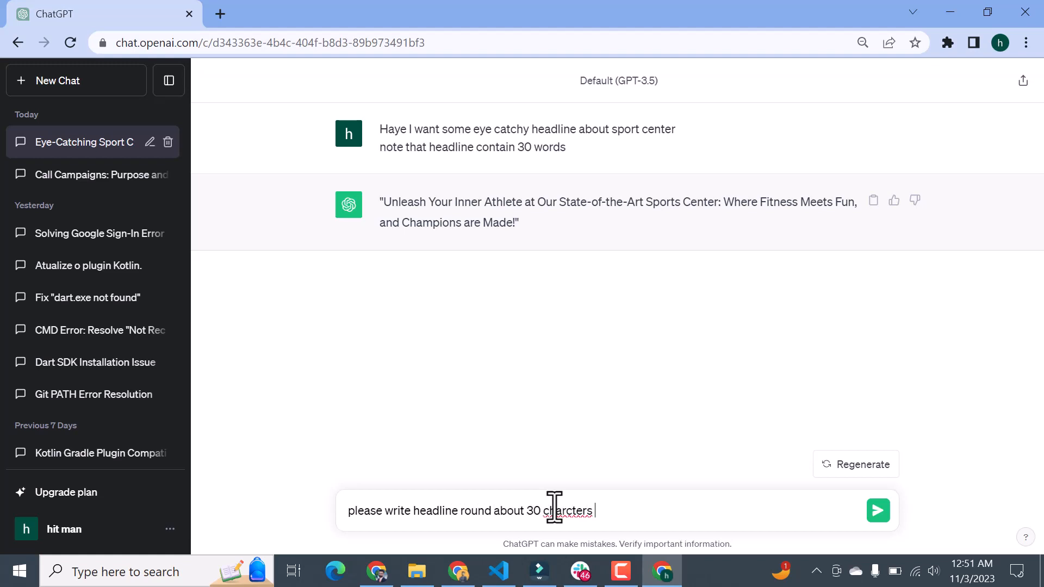
{"action": "key", "text": "Return"}
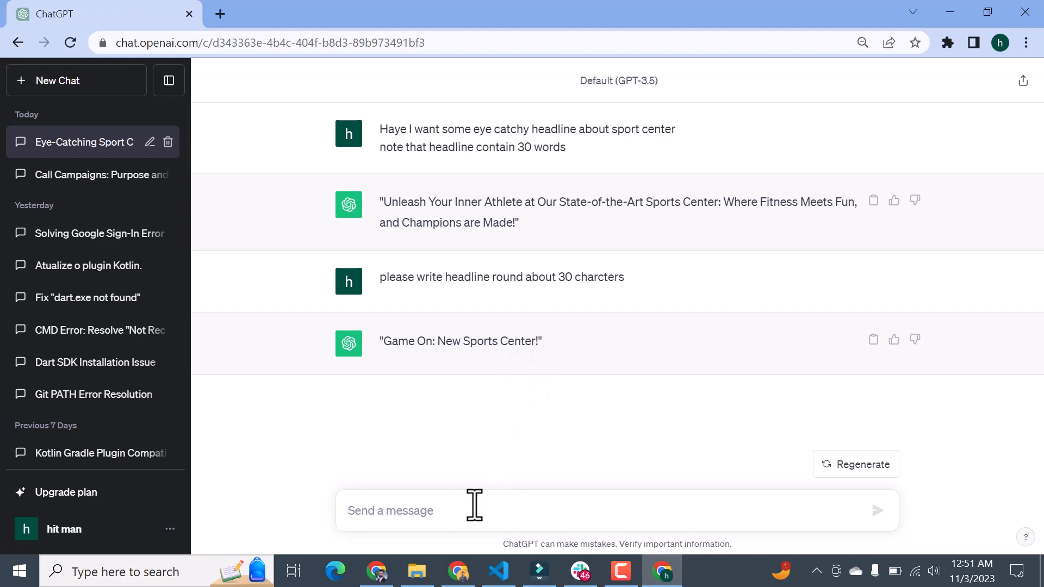
Step: Request further options by sending the message "suggest me more eye catchy headlines"
{"action": "type", "text": "more heasdline"}
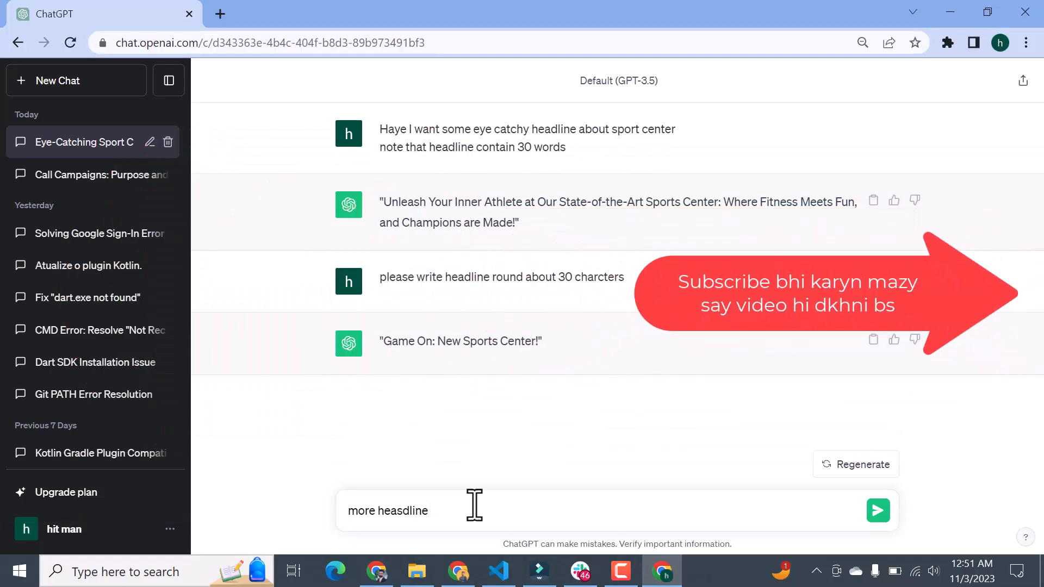
{"action": "key", "text": "BackSpace"}
{"action": "key", "text": "BackSpace"}
{"action": "type", "text": "more"}
{"action": "key", "text": "BackSpace"}
{"action": "key", "text": "BackSpace"}
{"action": "type", "text": "usgge"}
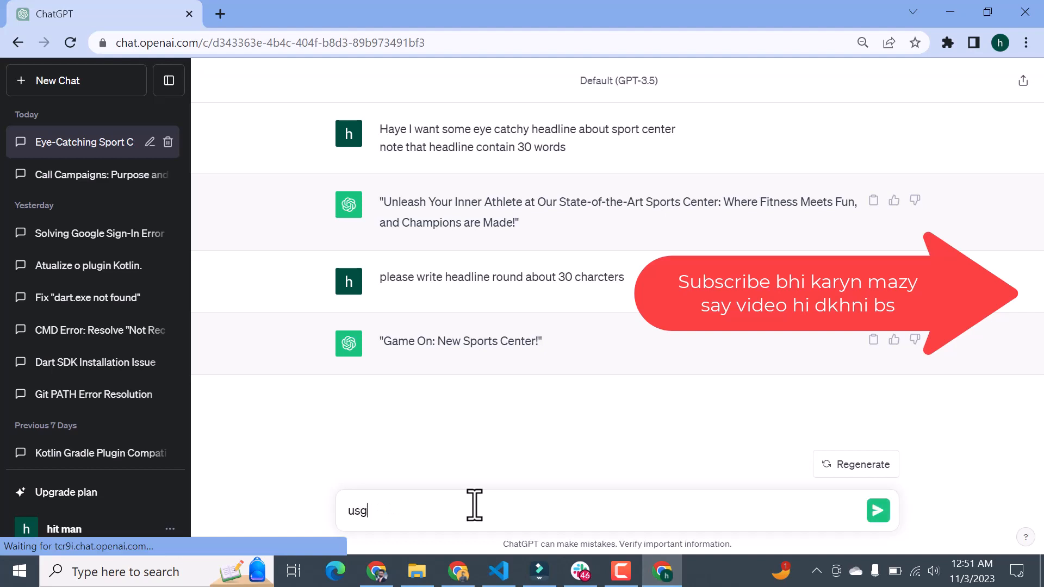
{"action": "key", "text": "BackSpace"}
{"action": "type", "text": "suggest me more eye ca"}
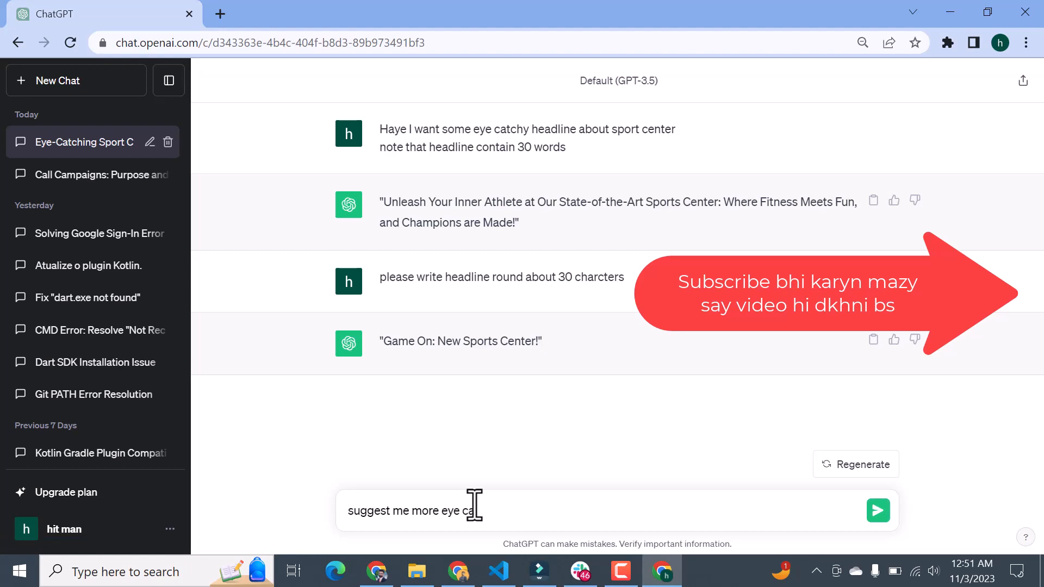
{"action": "type", "text": "hy headlines"}
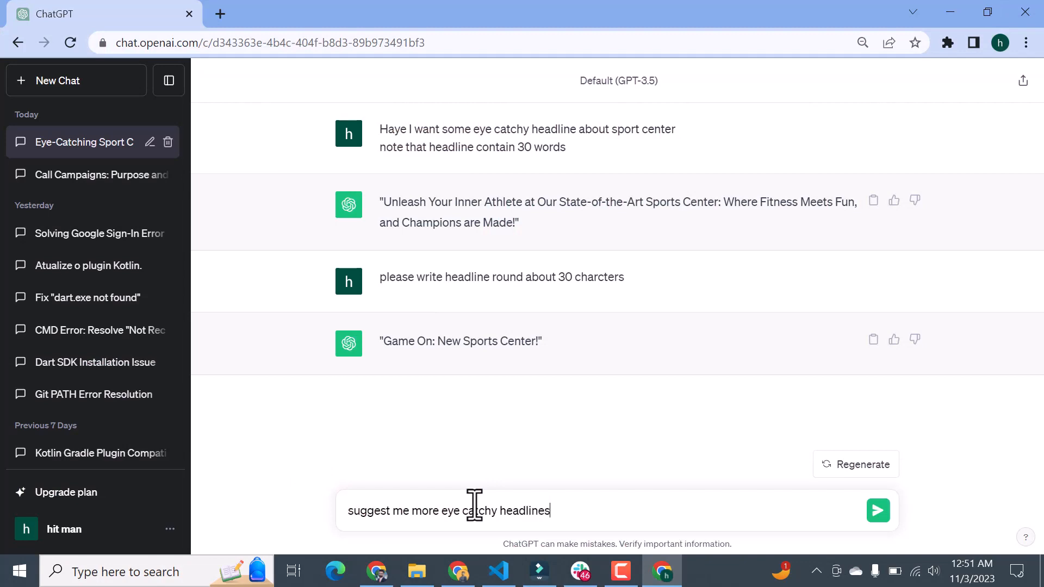
{"action": "key", "text": "Return"}
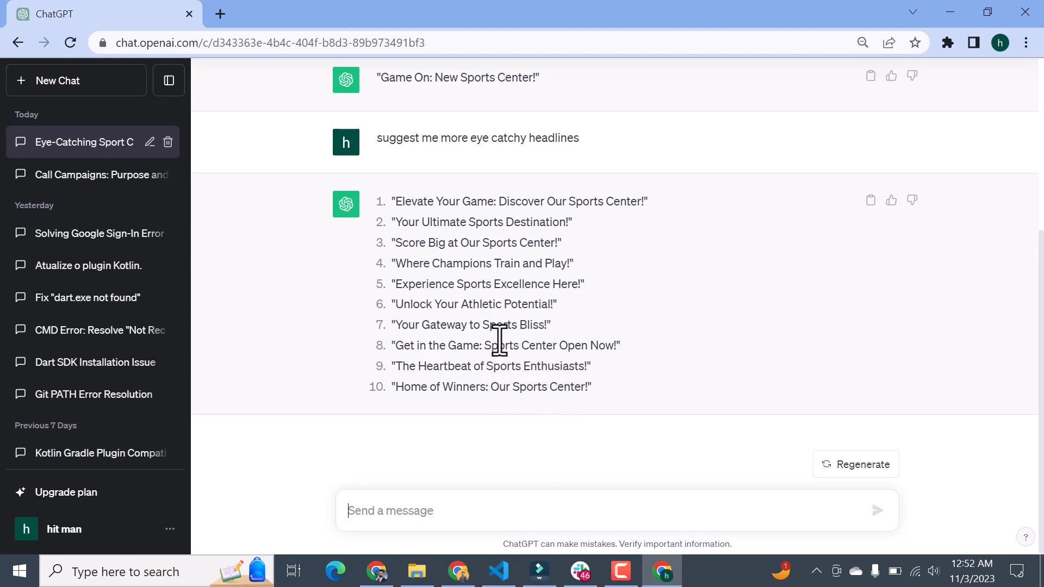
Step: Copy the seventh suggested headline, "Your Gateway to Sports Bliss!", without its quotation marks
{"action": "left_click_drag", "start_coordinate": [545, 327], "coordinate": [431, 326]}
{"action": "left_click", "coordinate": [559, 322]}
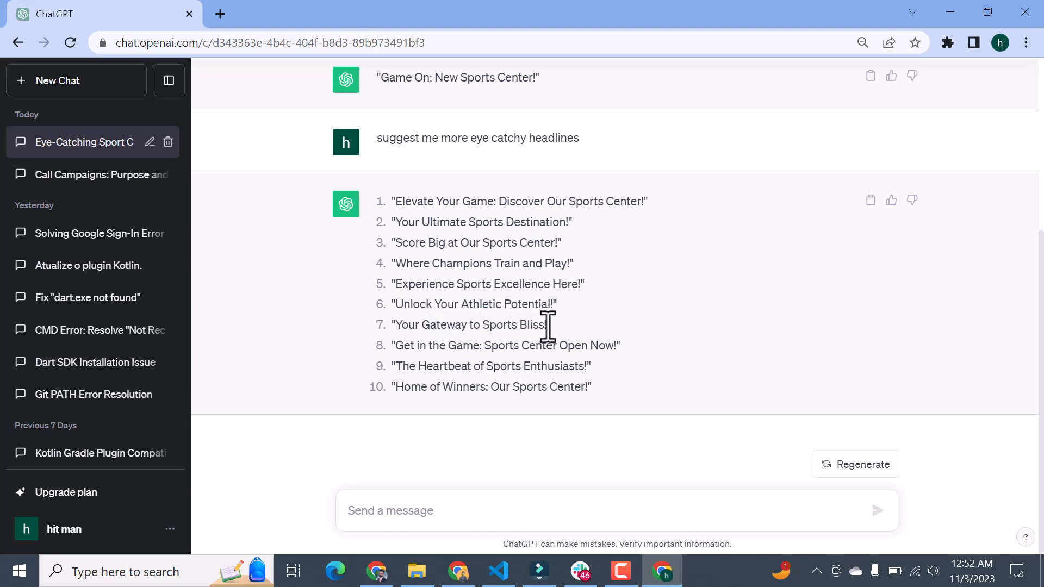
{"action": "left_click_drag", "start_coordinate": [547, 328], "coordinate": [494, 328]}
{"action": "left_click", "coordinate": [653, 339]}
{"action": "left_click", "coordinate": [486, 509]}
{"action": "left_click_drag", "start_coordinate": [548, 327], "coordinate": [399, 332]}
{"action": "key", "text": "ctrl+c"}
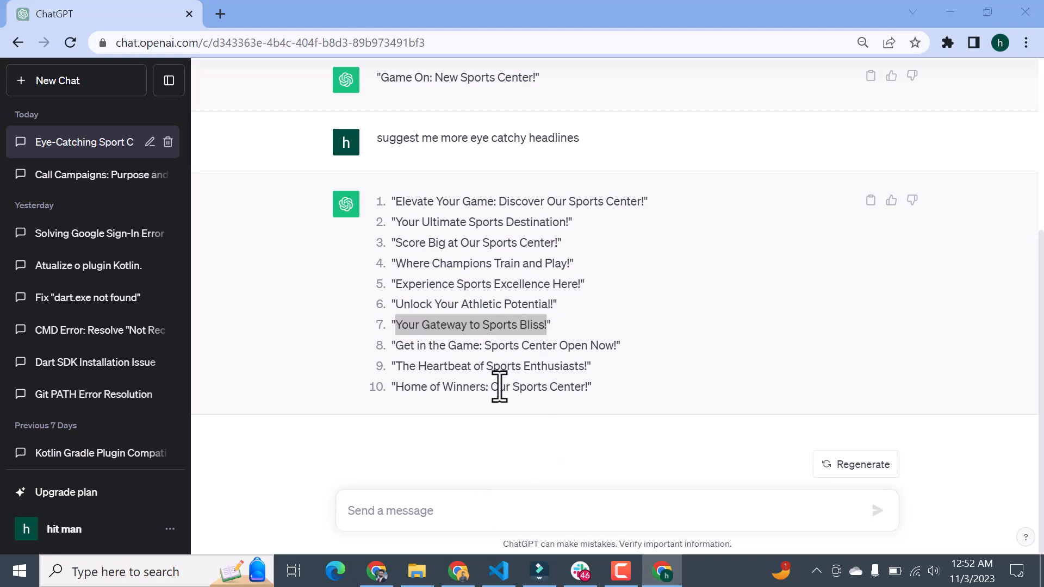
Step: Return to the campaign spreadsheet and duplicate Sheet1
{"action": "key", "text": "alt+Tab"}
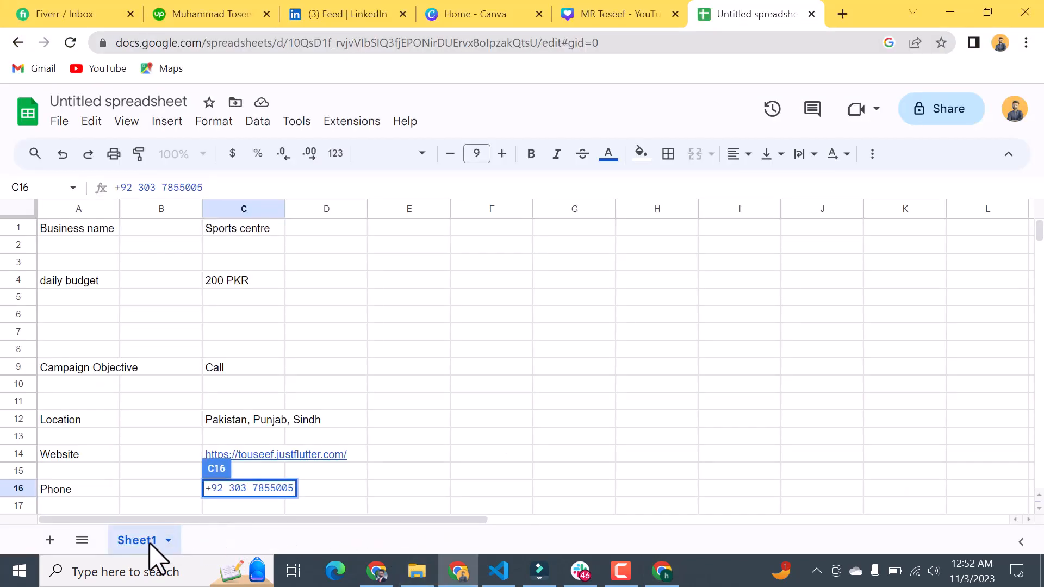
{"action": "left_click", "coordinate": [169, 541]}
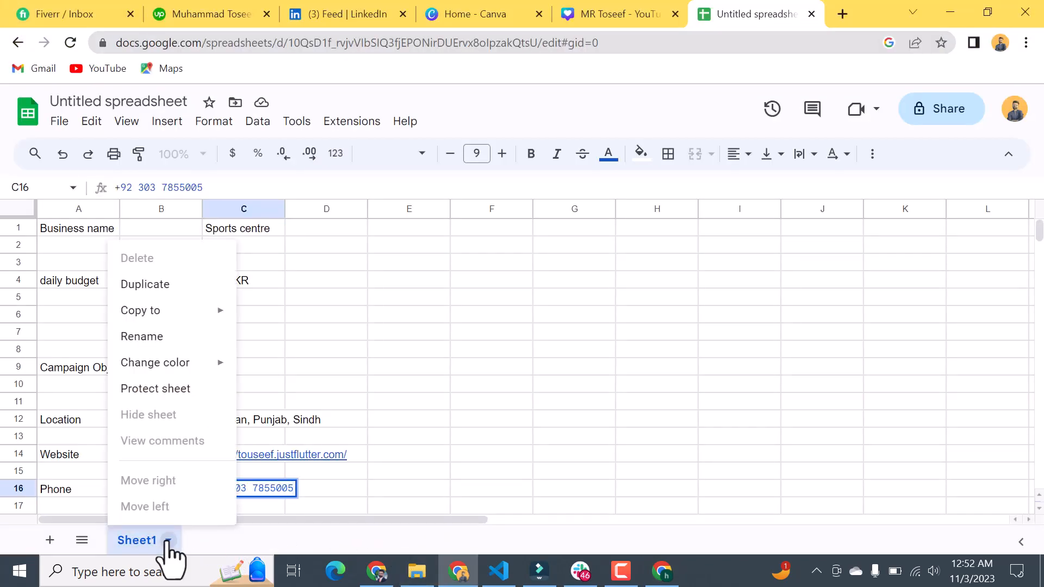
{"action": "left_click", "coordinate": [168, 541]}
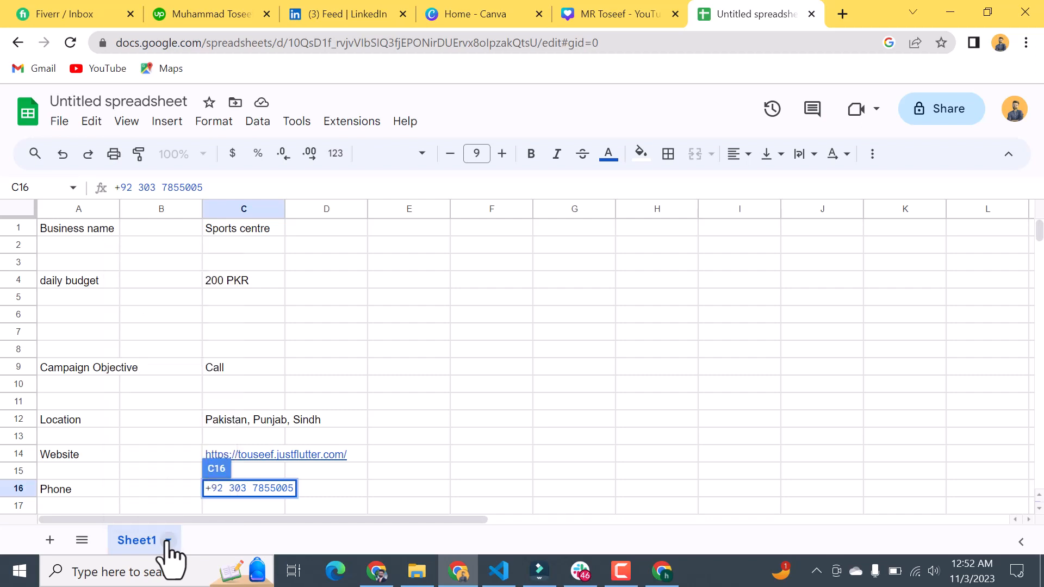
{"action": "left_click", "coordinate": [168, 541]}
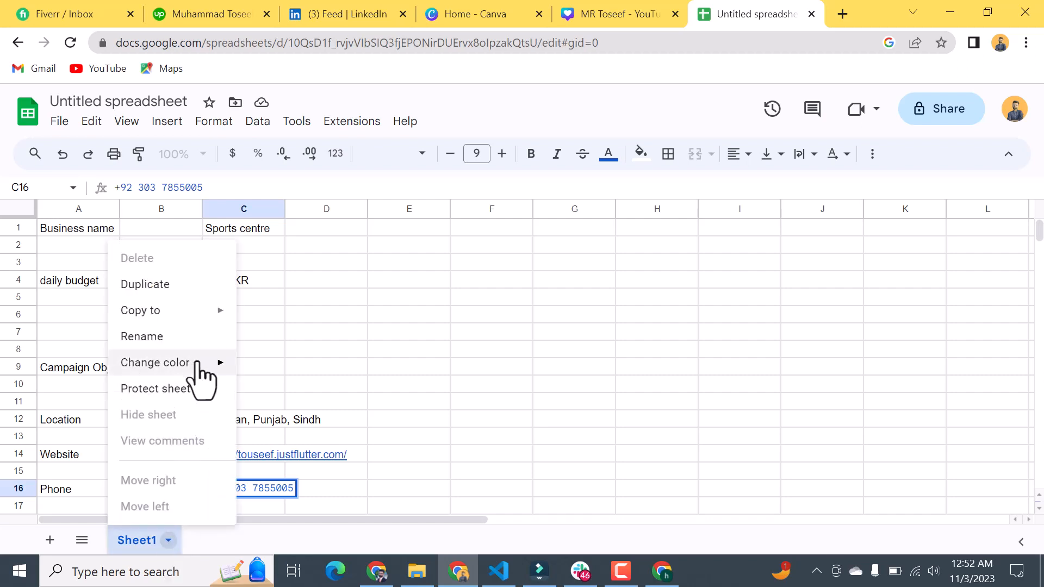
{"action": "mouse_move", "coordinate": [192, 363]}
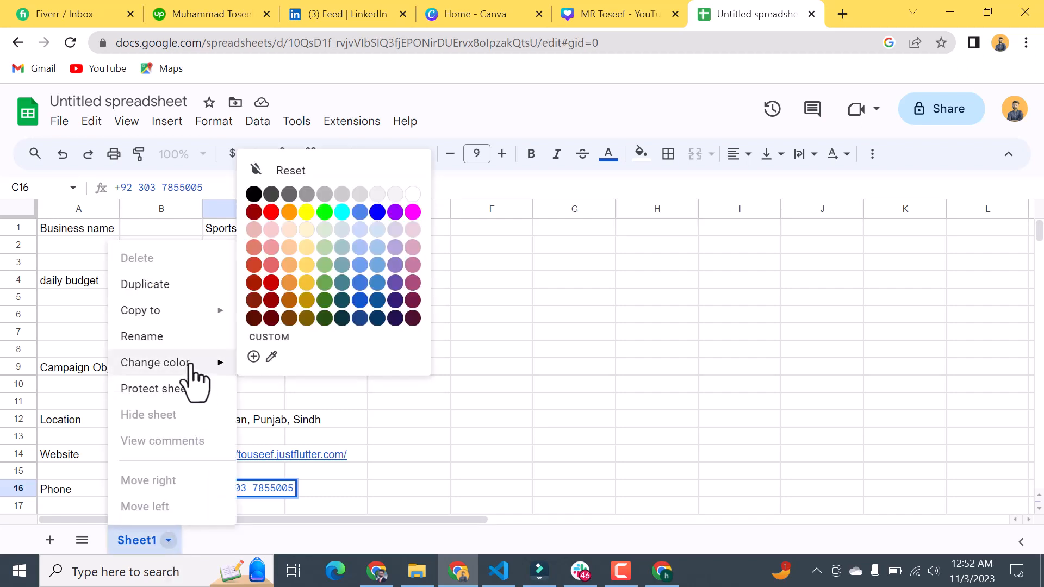
{"action": "left_click", "coordinate": [170, 294]}
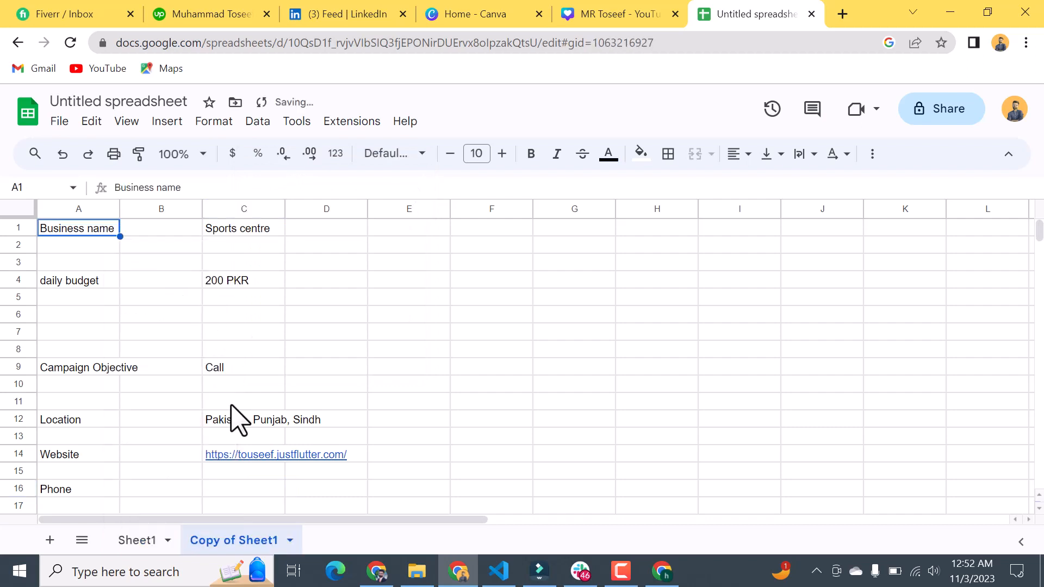
Step: Replace the "Business name" label in cell A1 of the duplicated sheet with "Headlines"
{"action": "left_click", "coordinate": [84, 230]}
{"action": "key", "text": "ctrl+a"}
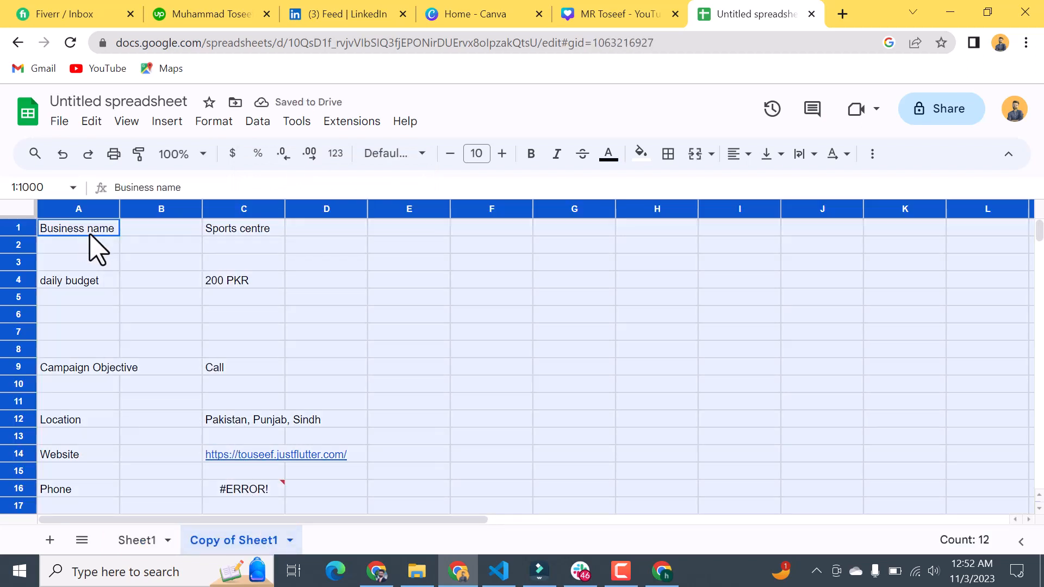
{"action": "double_click", "coordinate": [89, 235]}
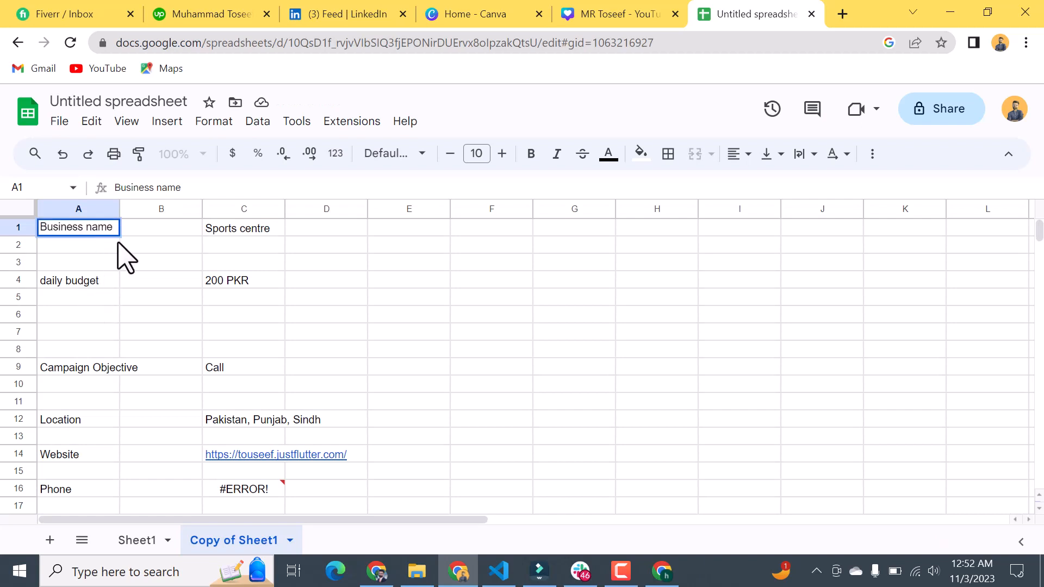
{"action": "triple_click", "coordinate": [80, 228]}
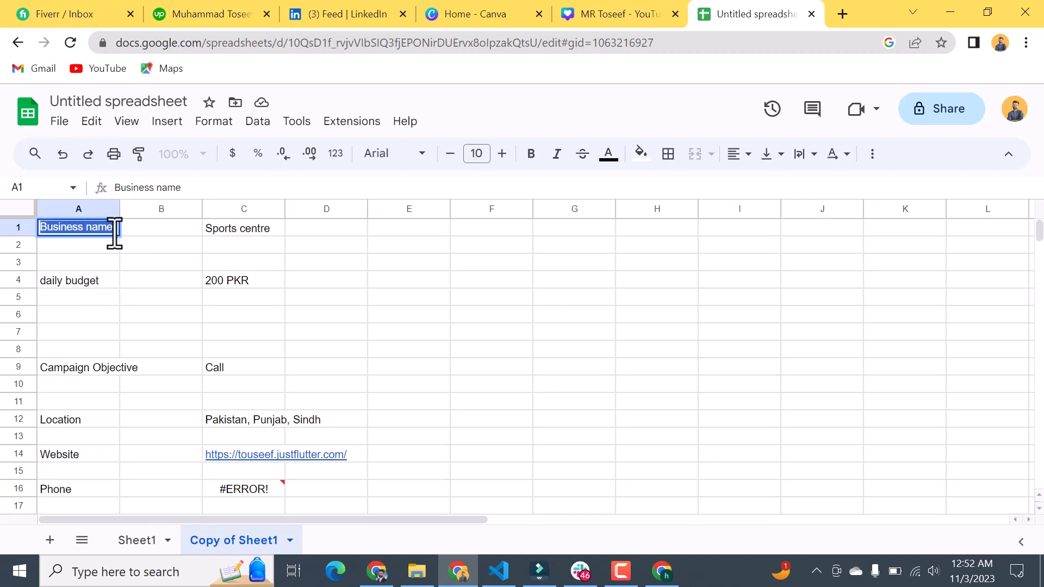
{"action": "type", "text": "Headlines"}
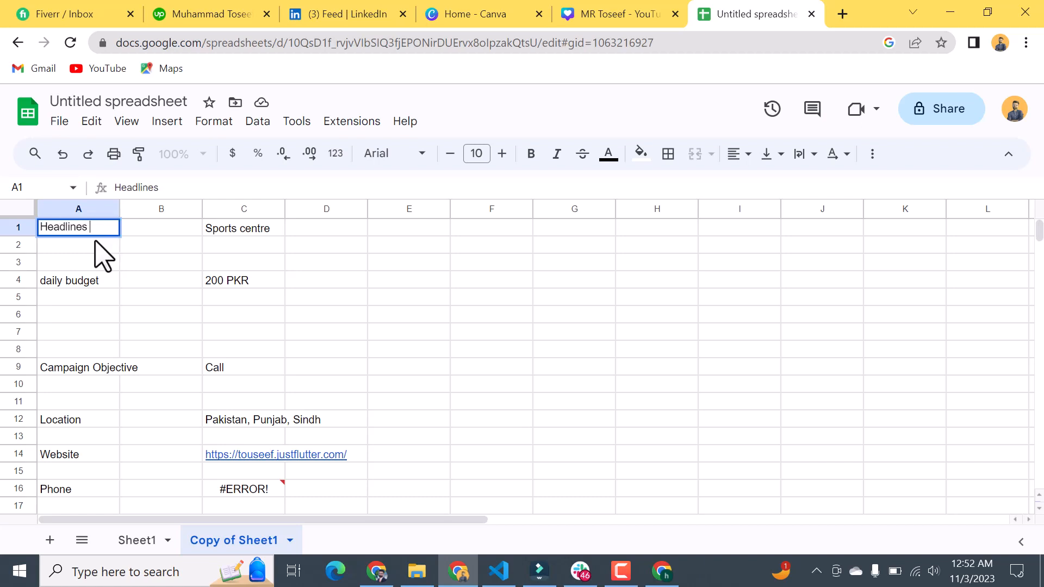
Step: Paste the copied headline "Your Gateway to Sports Bliss!" into cell A2 only, undoing any fill across the row
{"action": "left_click", "coordinate": [93, 246]}
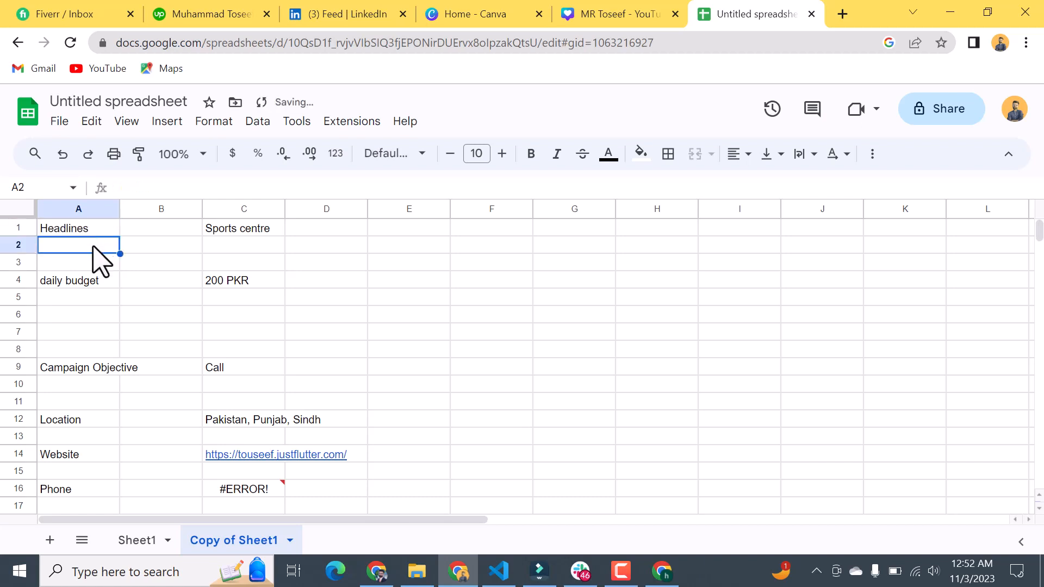
{"action": "key", "text": "ctrl+v"}
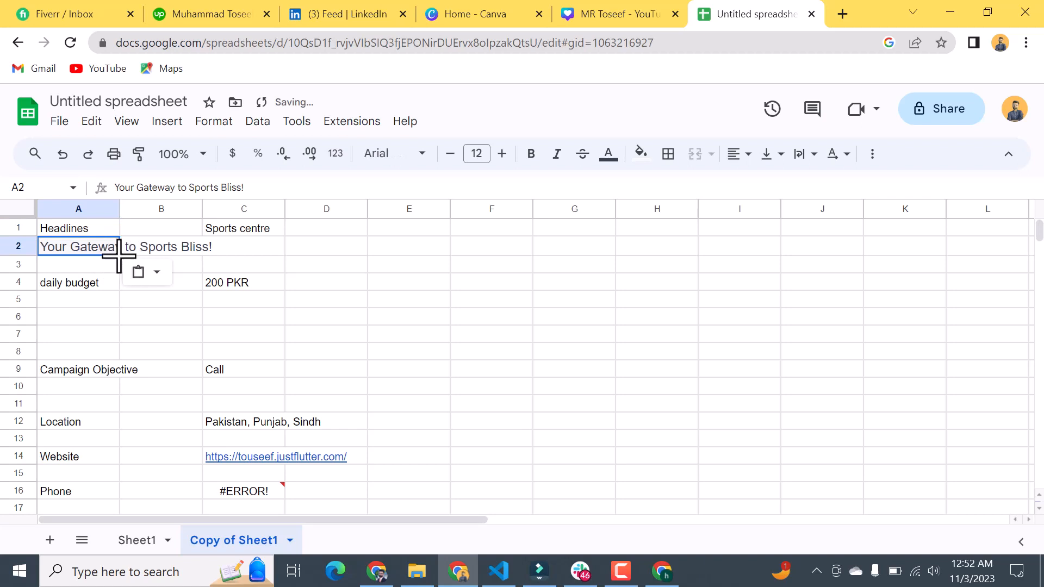
{"action": "left_click_drag", "start_coordinate": [119, 256], "coordinate": [215, 255]}
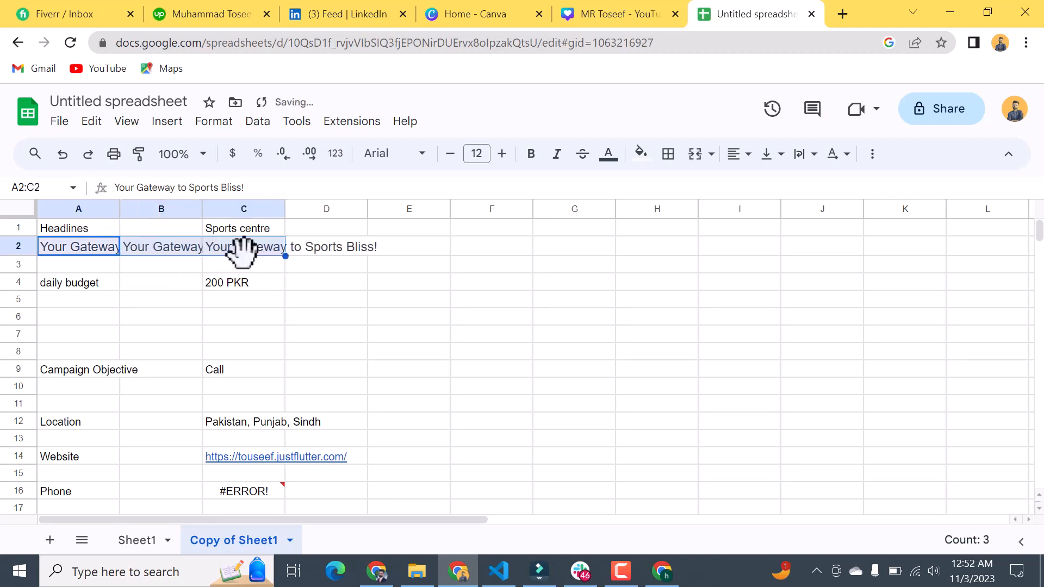
{"action": "key", "text": "ctrl+z"}
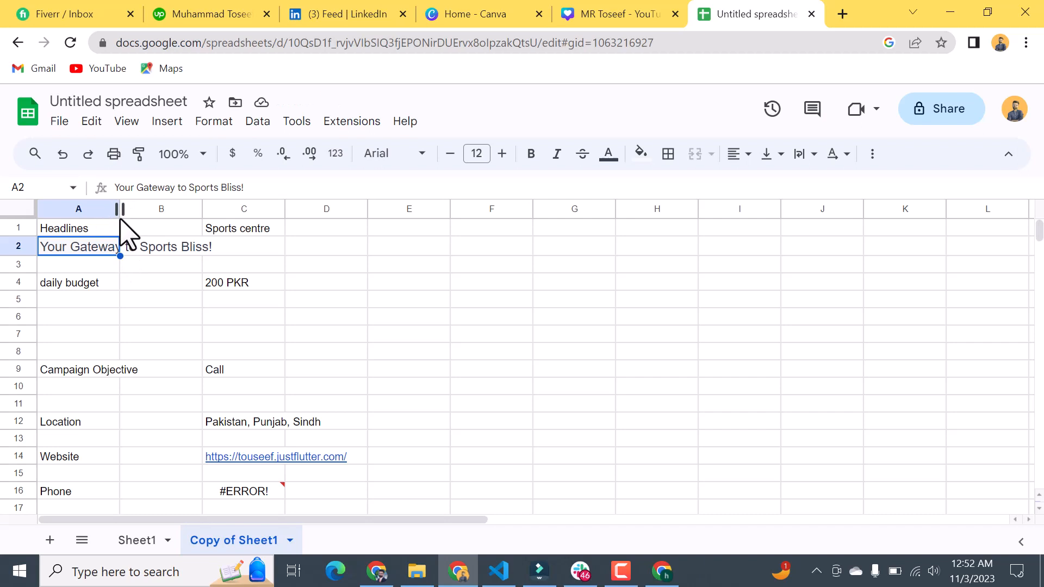
Step: Try to widen column A to fit the pasted headline
{"action": "left_click_drag", "start_coordinate": [116, 209], "coordinate": [140, 210]}
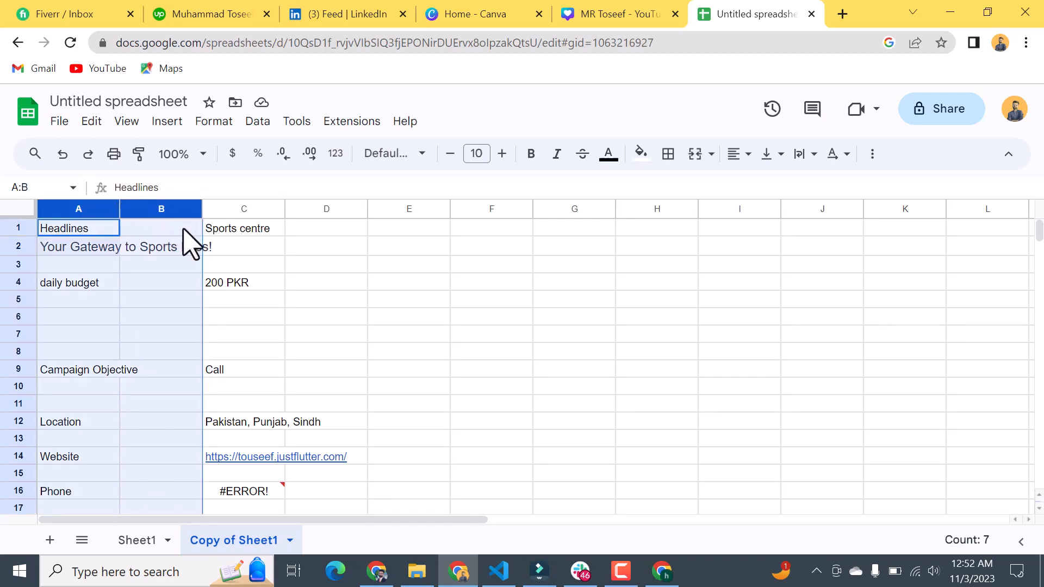
{"action": "left_click", "coordinate": [180, 264]}
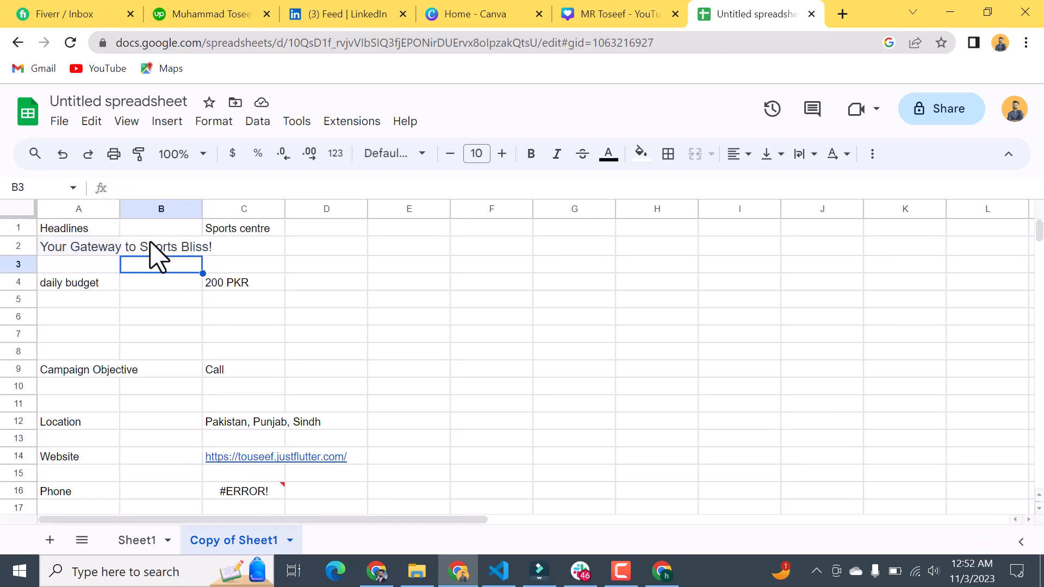
{"action": "left_click", "coordinate": [163, 246]}
Step: Move the text "Sports centre" from cell C1 to cell F1
{"action": "left_click", "coordinate": [219, 227]}
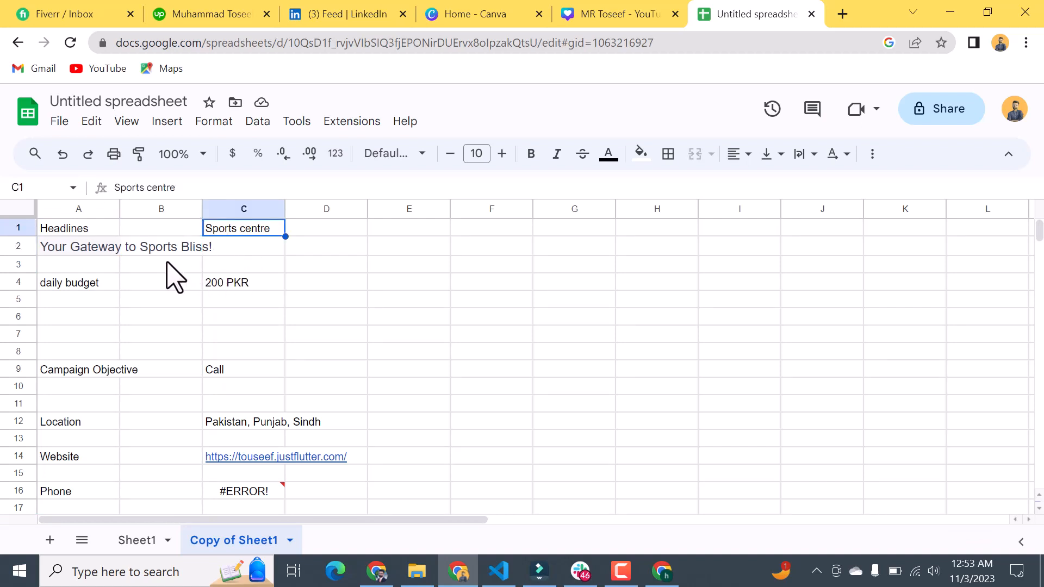
{"action": "double_click", "coordinate": [264, 232]}
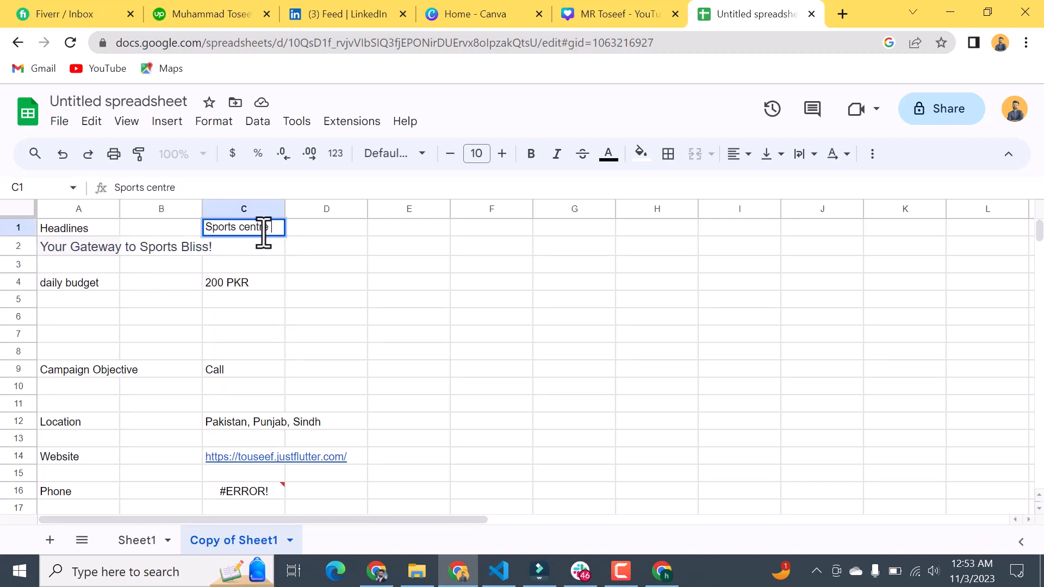
{"action": "triple_click", "coordinate": [263, 233]}
{"action": "key", "text": "ctrl+c"}
{"action": "key", "text": "BackSpace"}
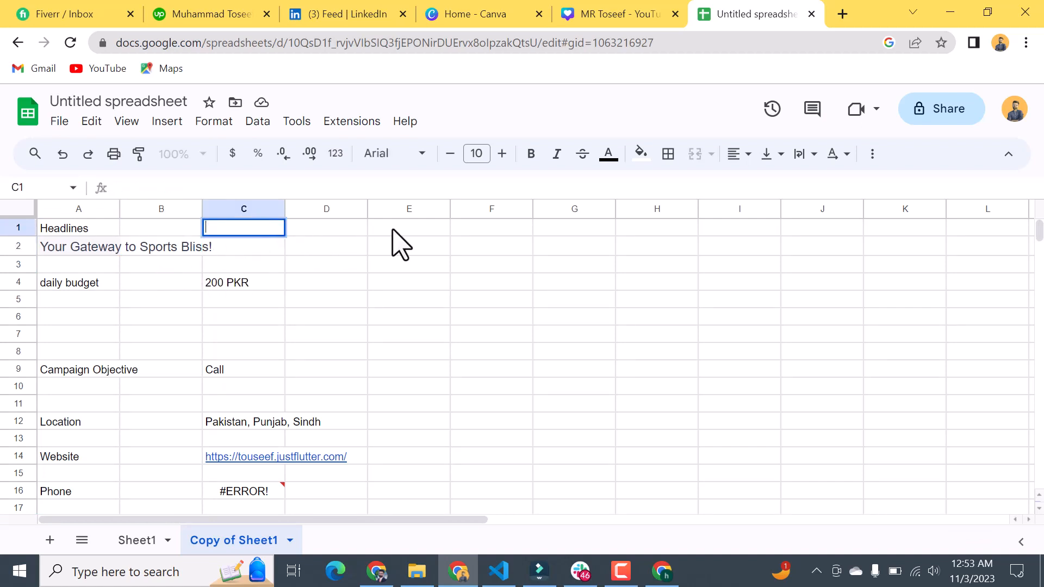
{"action": "left_click", "coordinate": [436, 228]}
{"action": "left_click", "coordinate": [457, 228]}
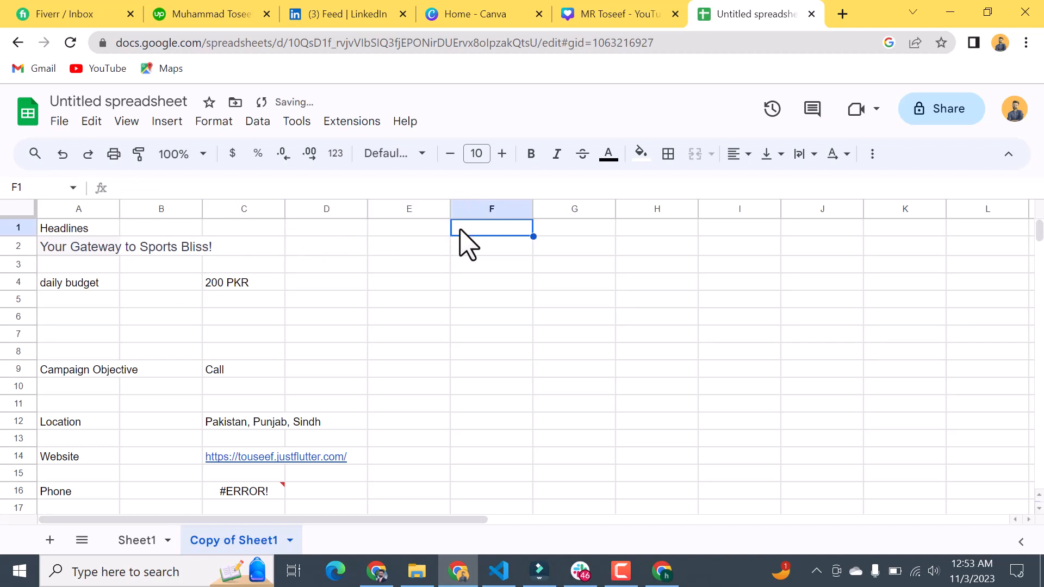
{"action": "key", "text": "ctrl+v"}
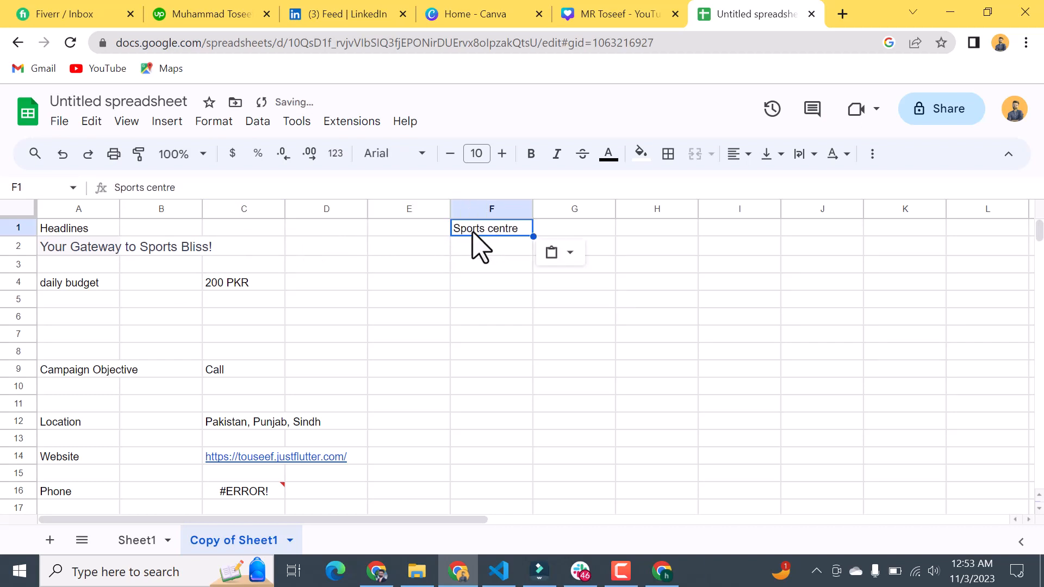
Step: Replace the text in cell F1 with "Headlines"
{"action": "double_click", "coordinate": [478, 226]}
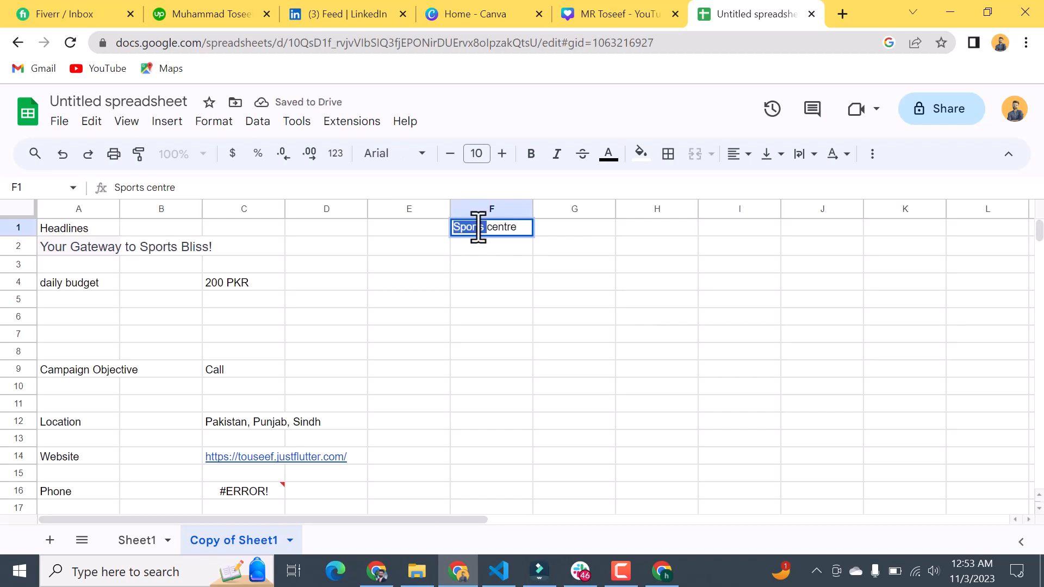
{"action": "double_click", "coordinate": [507, 227]}
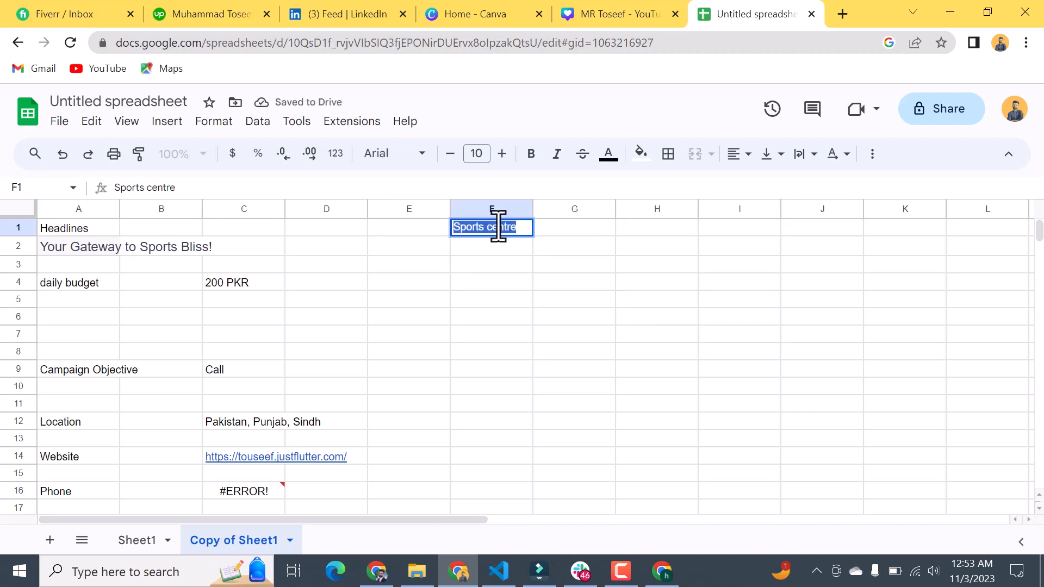
{"action": "type", "text": "Headline"}
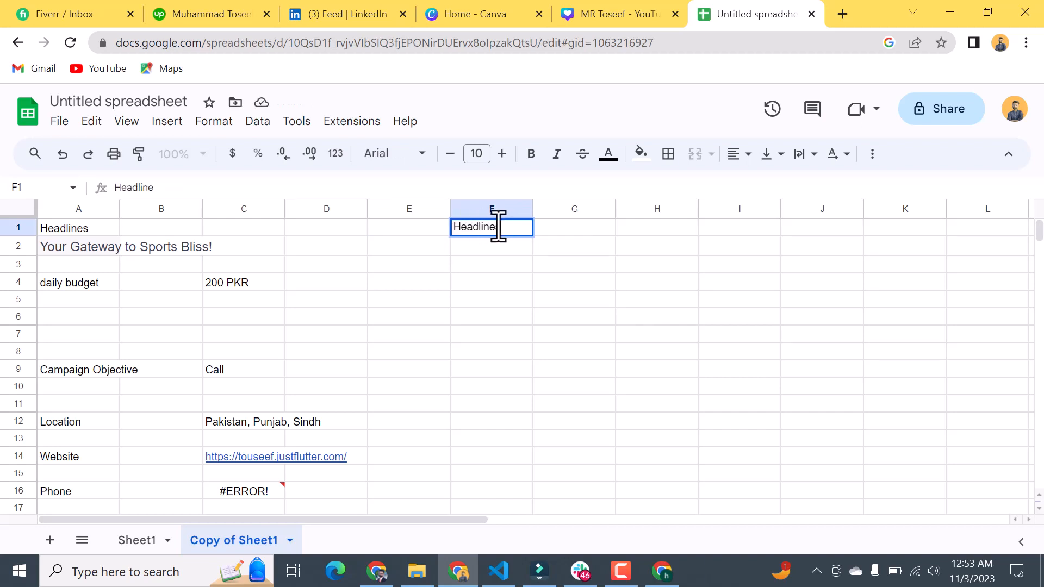
{"action": "type", "text": "s"}
Step: Clear the "daily budget" label from cell A4 and the 200 PKR value from cell C4
{"action": "left_click", "coordinate": [98, 282]}
{"action": "key", "text": "ctrl+a"}
{"action": "key", "text": "BackSpace"}
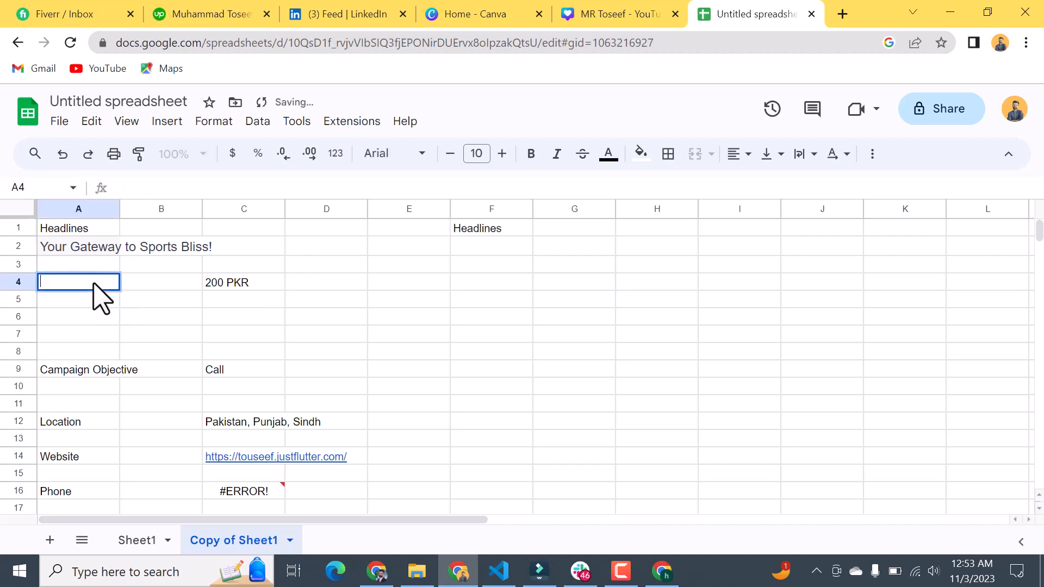
{"action": "double_click", "coordinate": [233, 281]}
{"action": "key", "text": "ctrl+a"}
{"action": "key", "text": "BackSpace"}
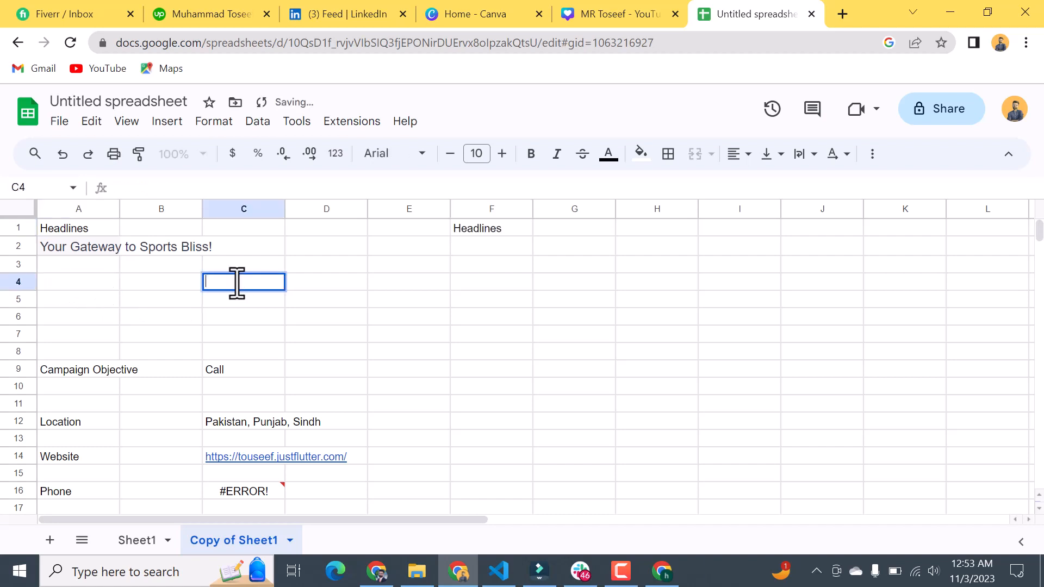
{"action": "left_click", "coordinate": [142, 544]}
{"action": "left_click", "coordinate": [233, 542]}
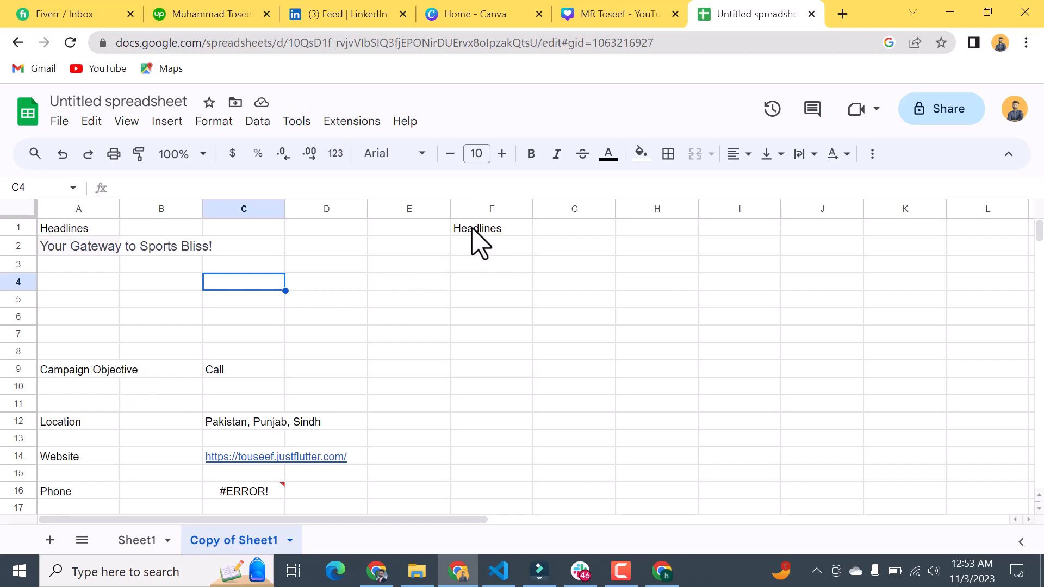
Step: Switch to ChatGPT, copy "Our Sports Center!" from the tenth headline, and paste it into cell F2 of the campaign spreadsheet
{"action": "key", "text": "alt+Tab"}
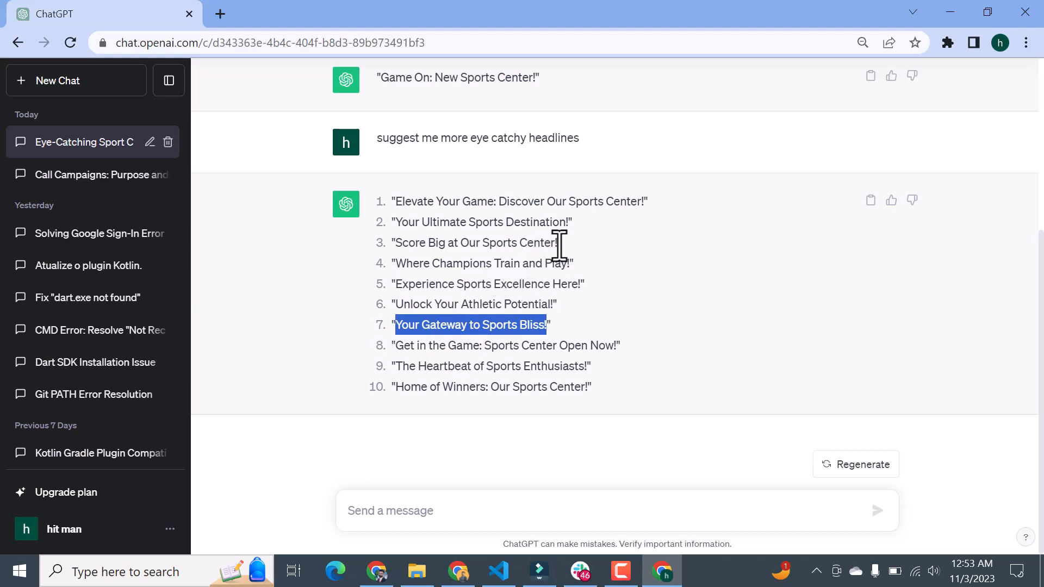
{"action": "left_click_drag", "start_coordinate": [558, 246], "coordinate": [513, 250]}
{"action": "left_click", "coordinate": [636, 250]}
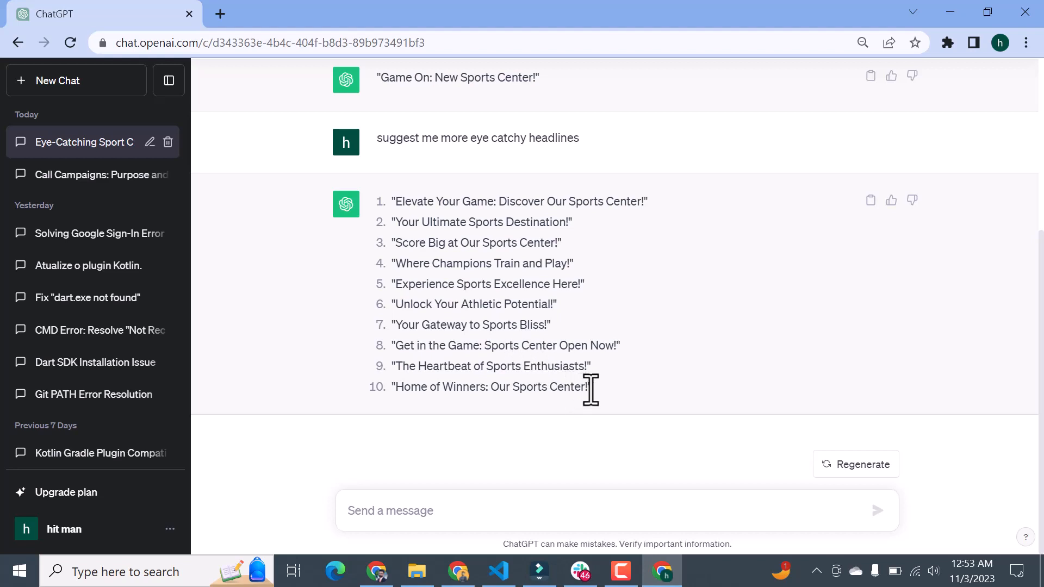
{"action": "left_click_drag", "start_coordinate": [591, 389], "coordinate": [493, 391]}
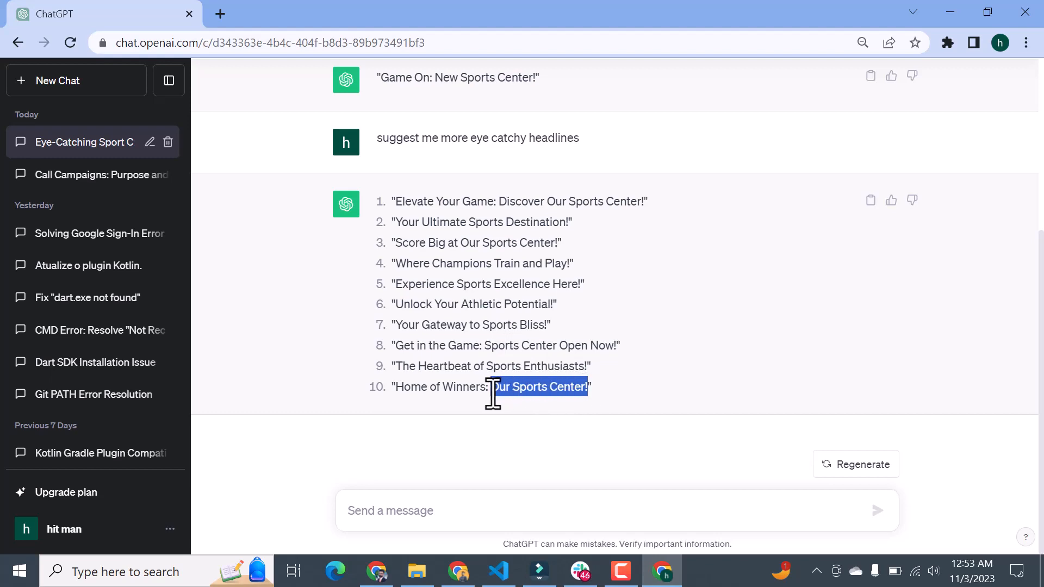
{"action": "key", "text": "alt+Tab"}
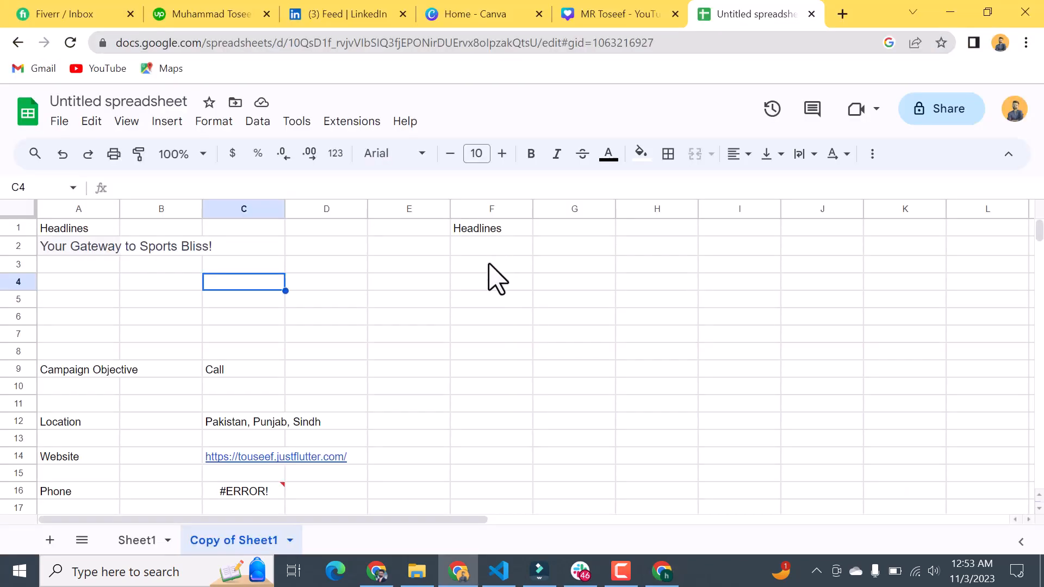
{"action": "left_click", "coordinate": [474, 246]}
{"action": "key", "text": "ctrl+v"}
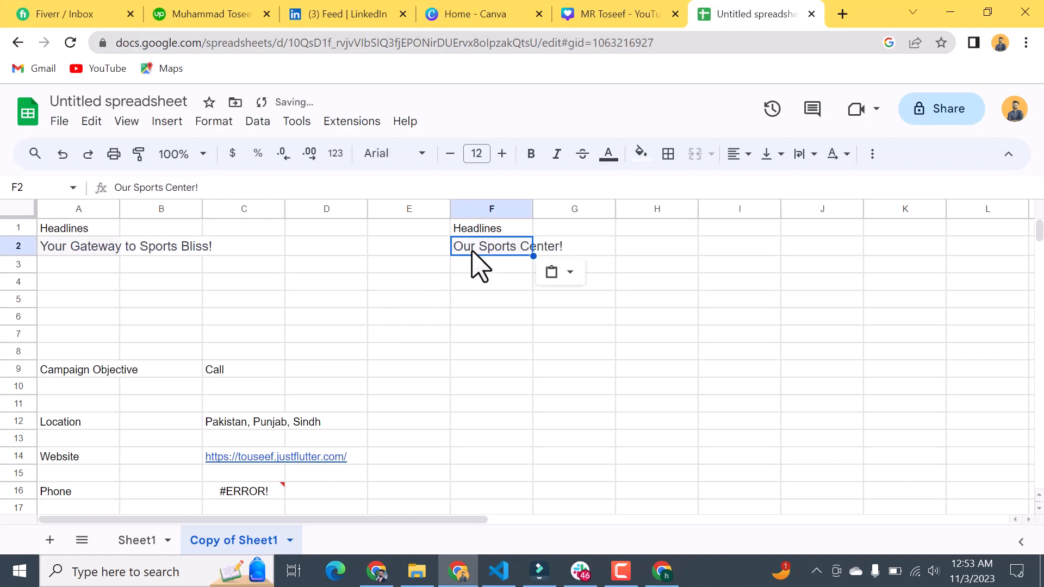
Step: Try to widen column F for the pasted headline, undoing the accidental fill into G2
{"action": "left_click_drag", "start_coordinate": [529, 253], "coordinate": [556, 257]}
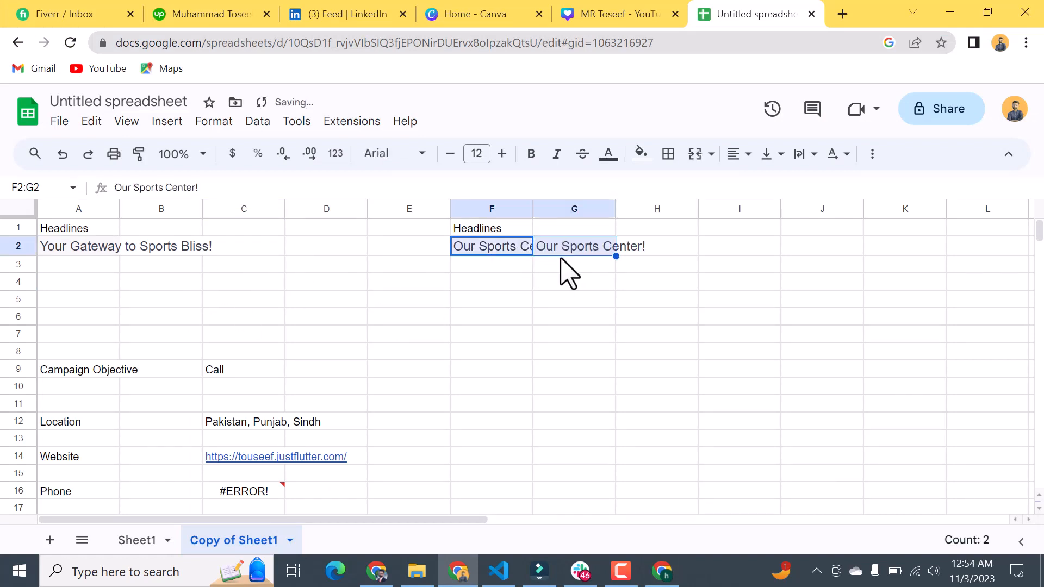
{"action": "key", "text": "ctrl+z"}
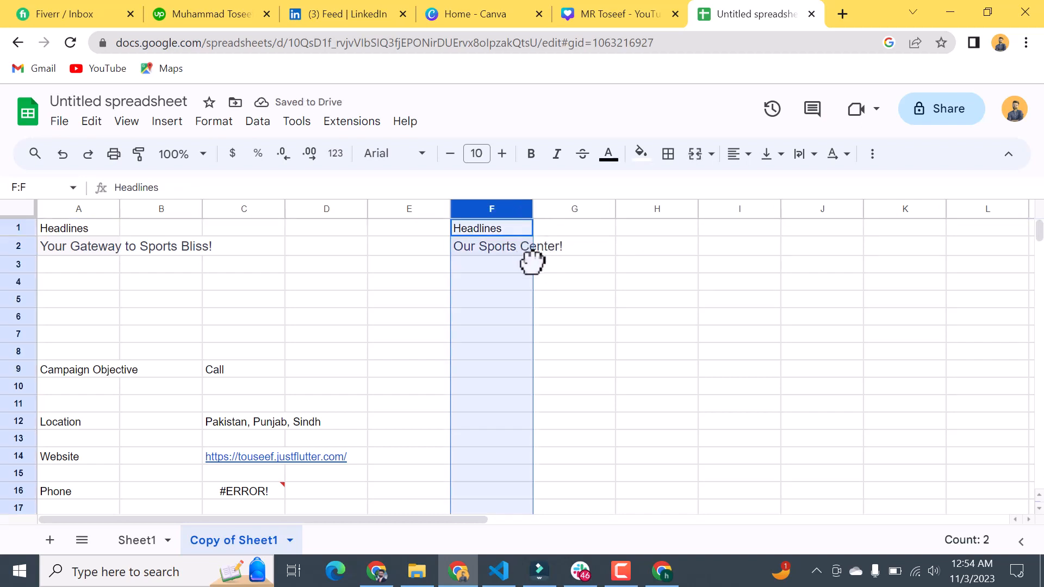
{"action": "left_click", "coordinate": [523, 269]}
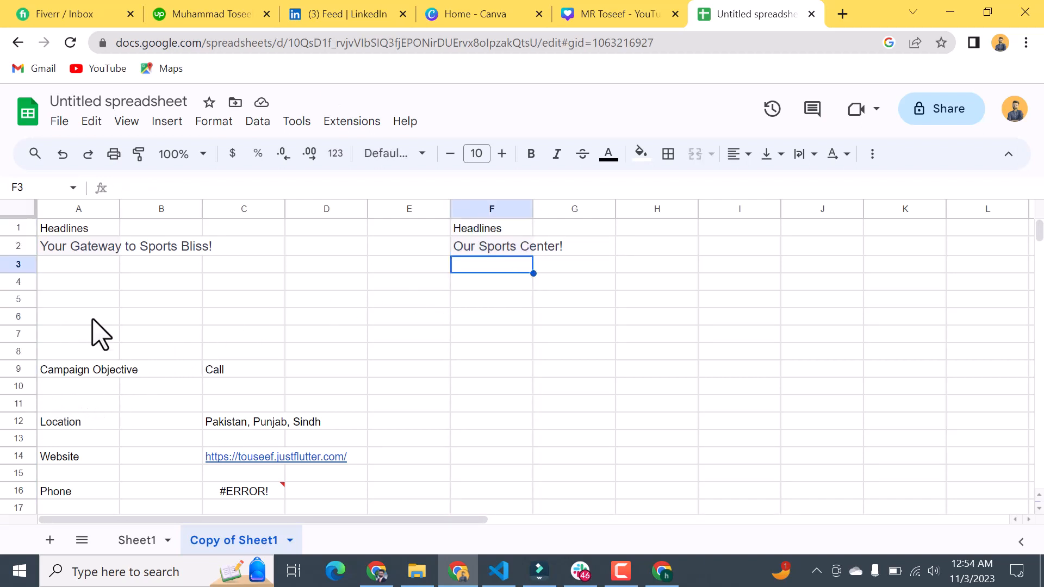
Step: Copy the third ChatGPT headline, "Score Big at Our Sports Center!", without its quotation marks and paste it into cell A3 of the spreadsheet
{"action": "left_click", "coordinate": [82, 334]}
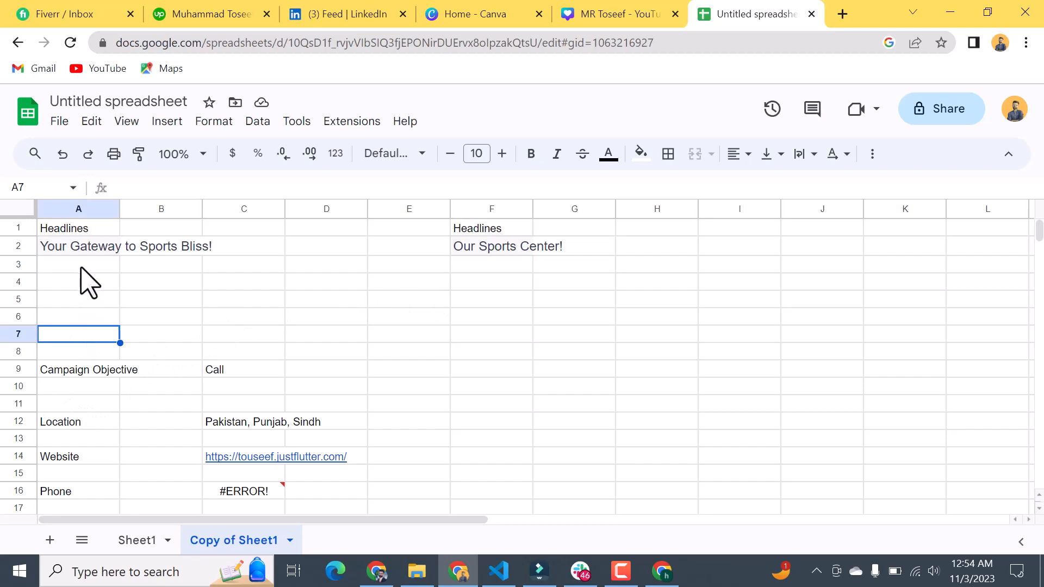
{"action": "left_click", "coordinate": [94, 265]}
{"action": "key", "text": "alt+Tab"}
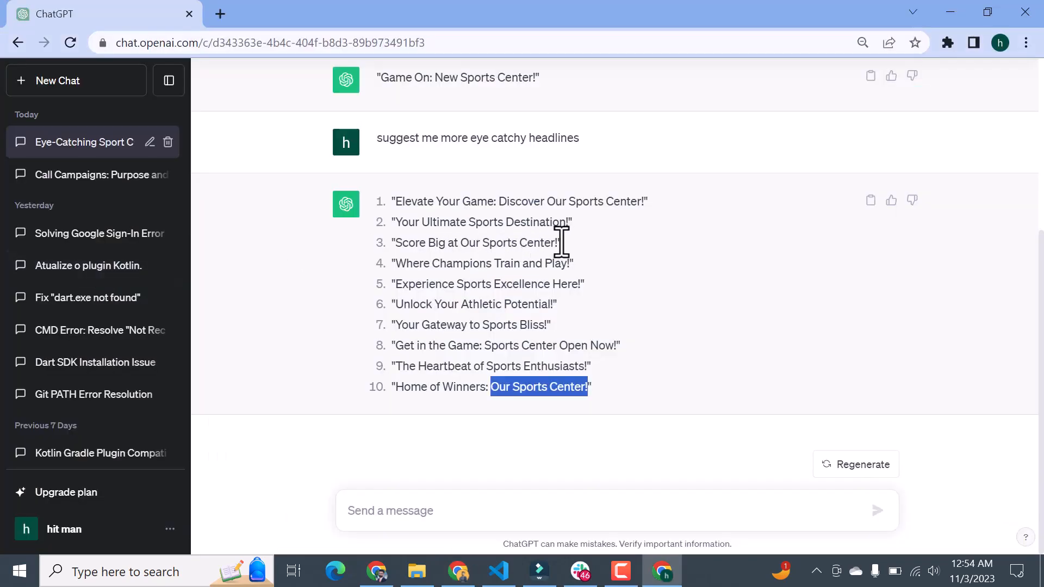
{"action": "left_click_drag", "start_coordinate": [560, 243], "coordinate": [406, 242]}
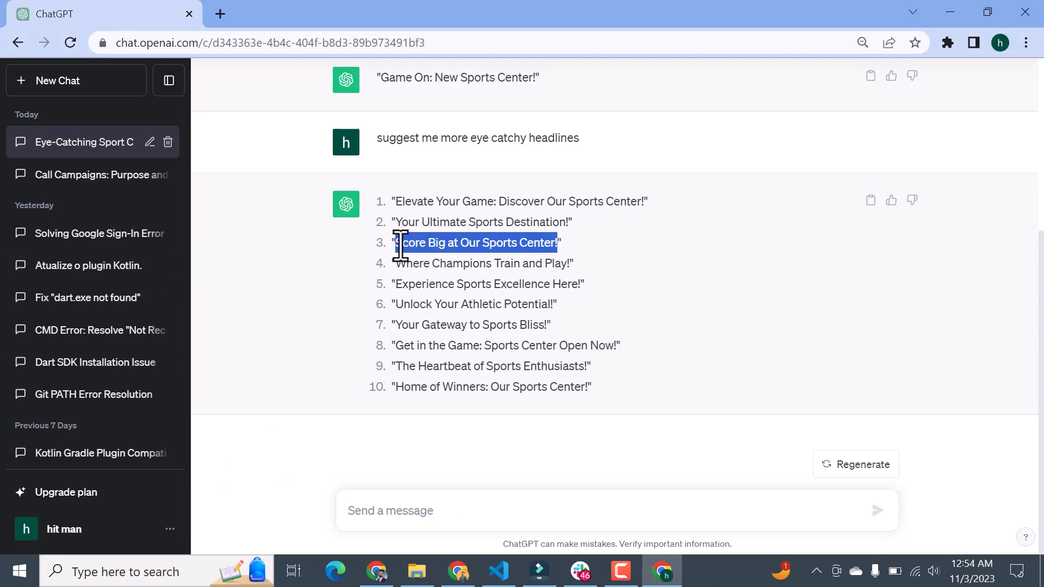
{"action": "key", "text": "alt+Tab"}
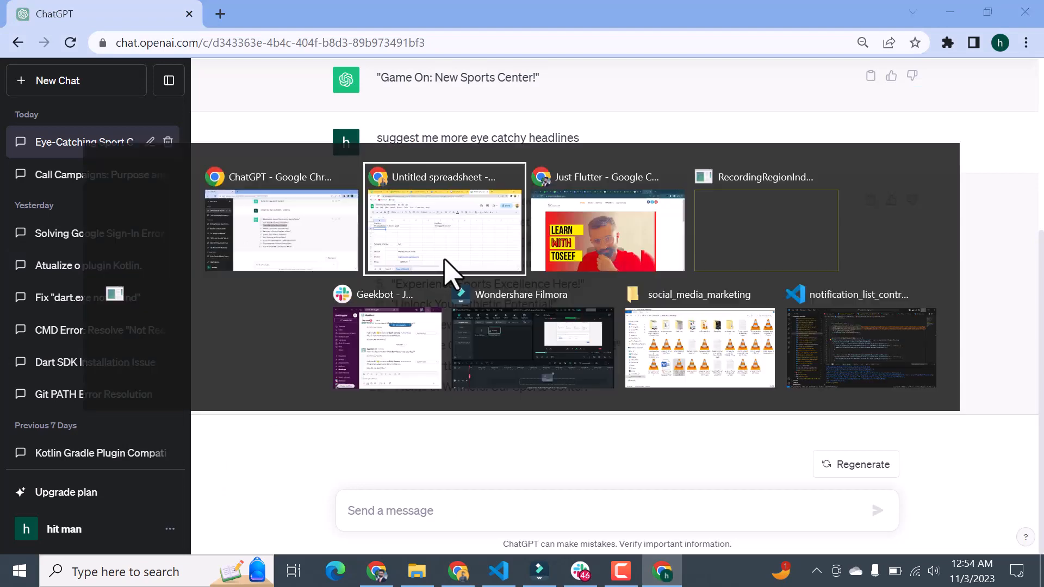
{"action": "key", "text": "ctrl+v"}
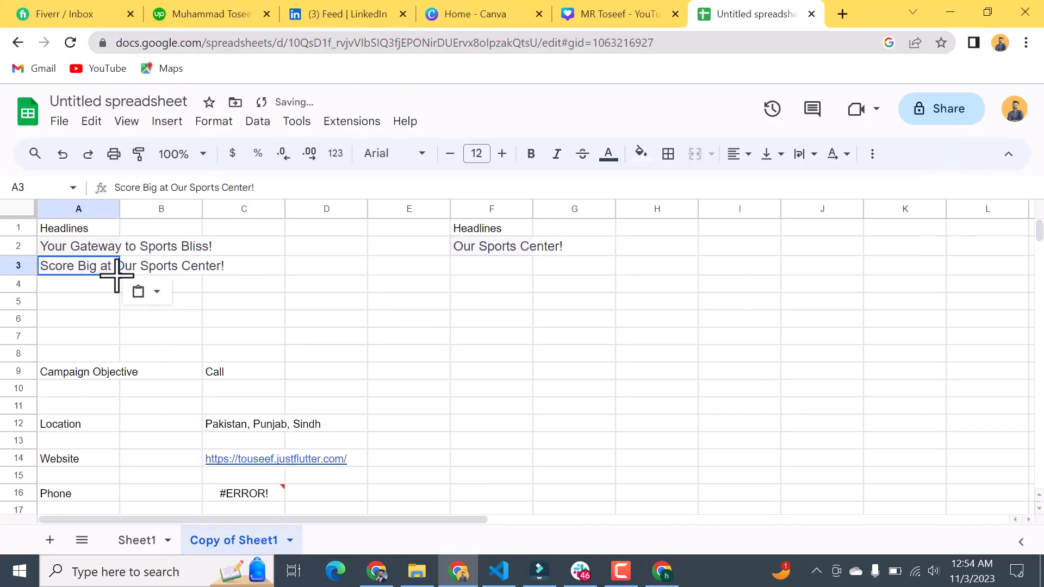
{"action": "left_click", "coordinate": [99, 334]}
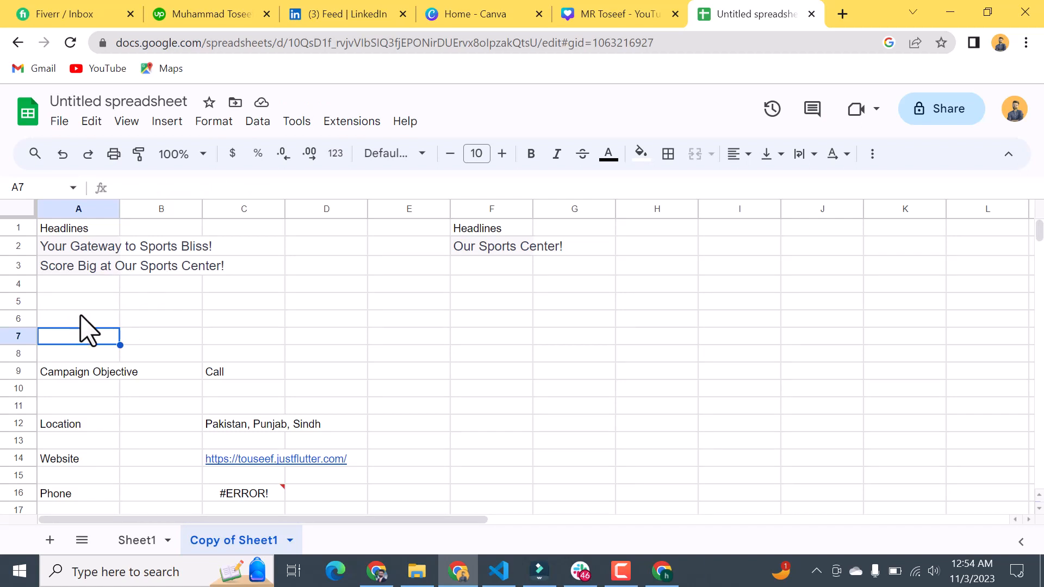
{"action": "double_click", "coordinate": [111, 230]}
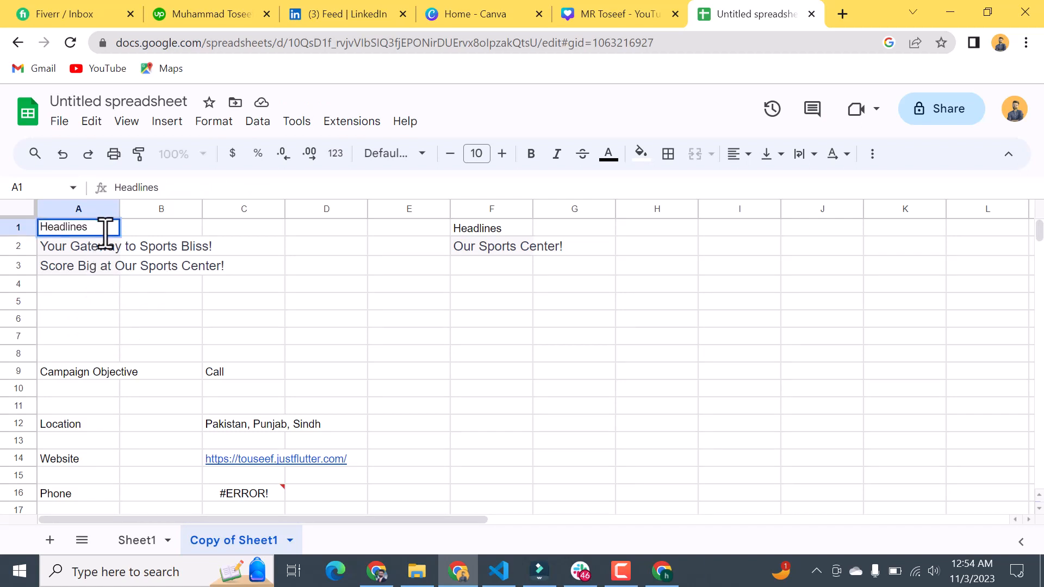
{"action": "double_click", "coordinate": [107, 230]}
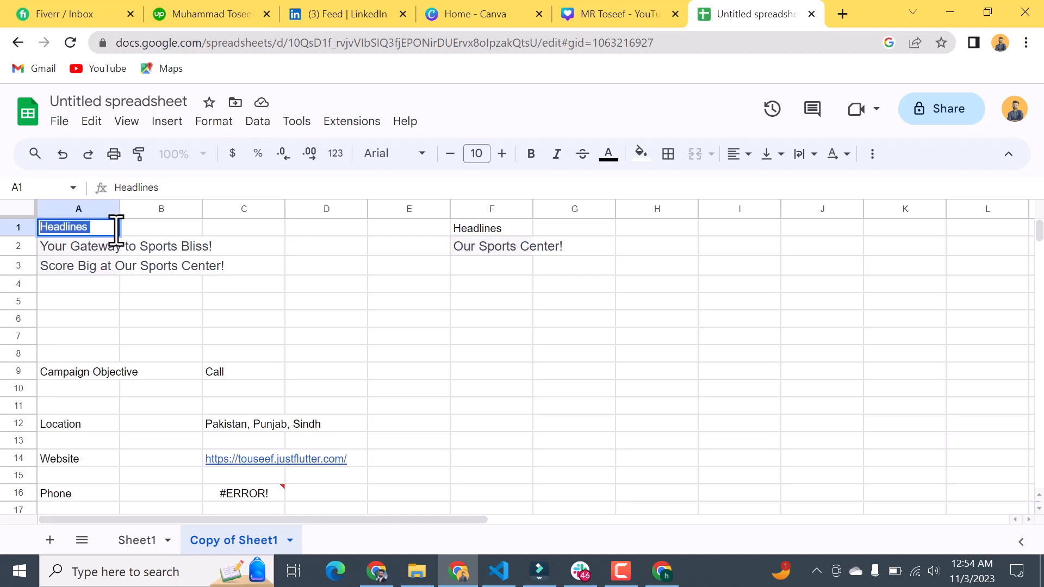
{"action": "left_click", "coordinate": [92, 233]}
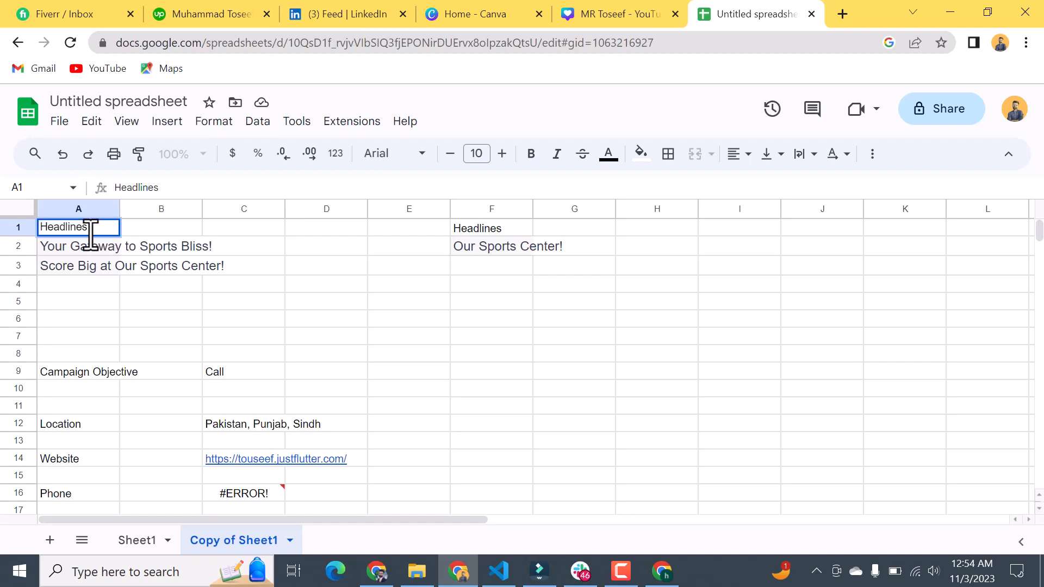
{"action": "double_click", "coordinate": [49, 230]}
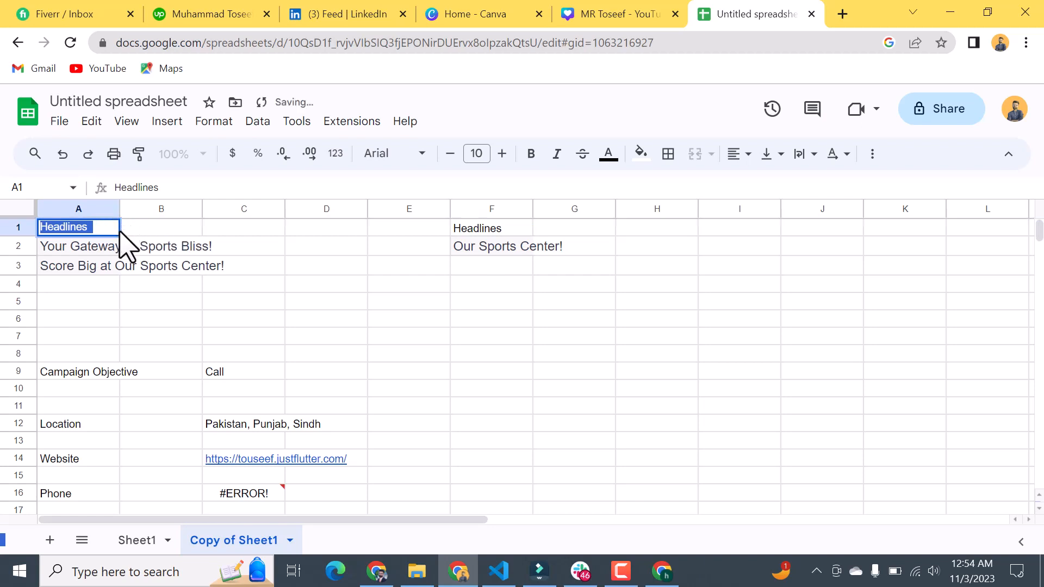
{"action": "left_click", "coordinate": [109, 284]}
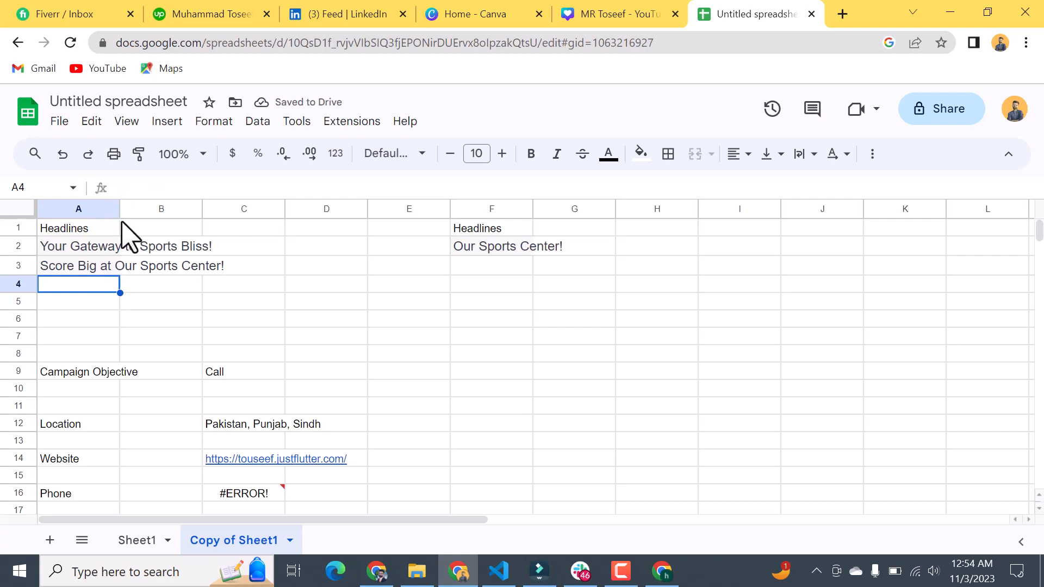
{"action": "left_click", "coordinate": [116, 228]}
{"action": "double_click", "coordinate": [115, 229]}
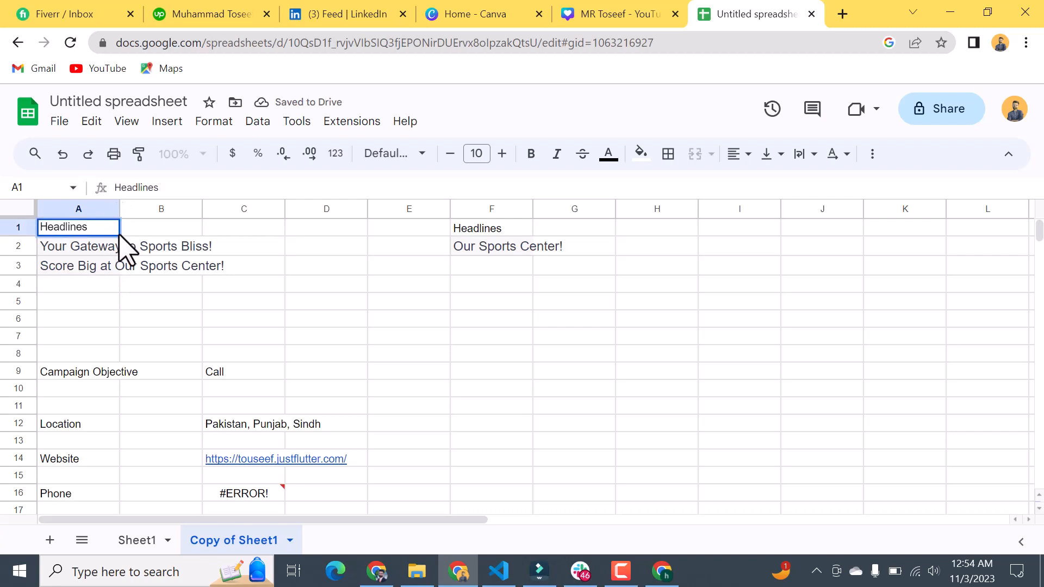
{"action": "key", "text": "ctrl+a"}
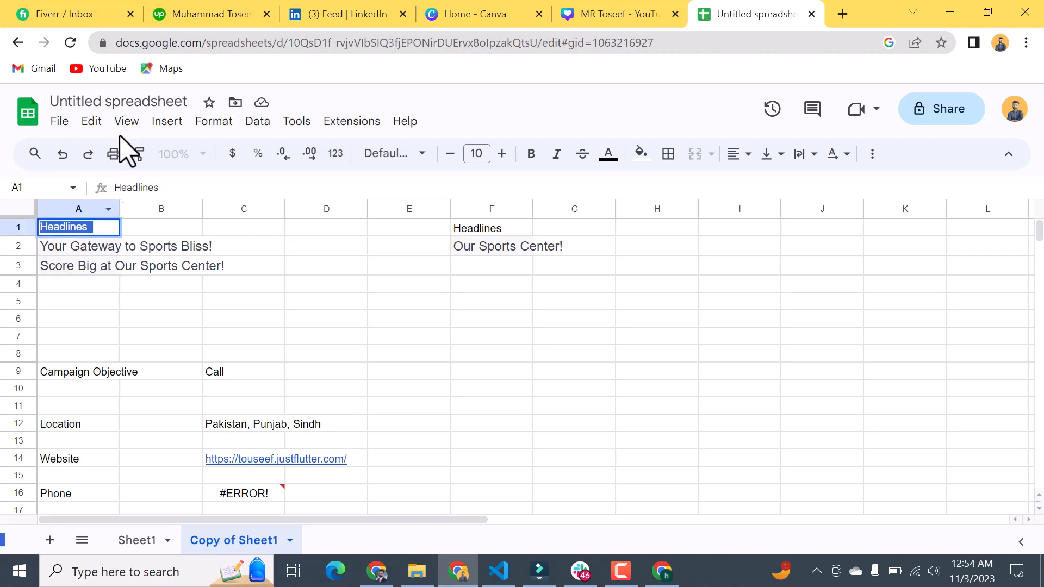
{"action": "left_click", "coordinate": [94, 123]}
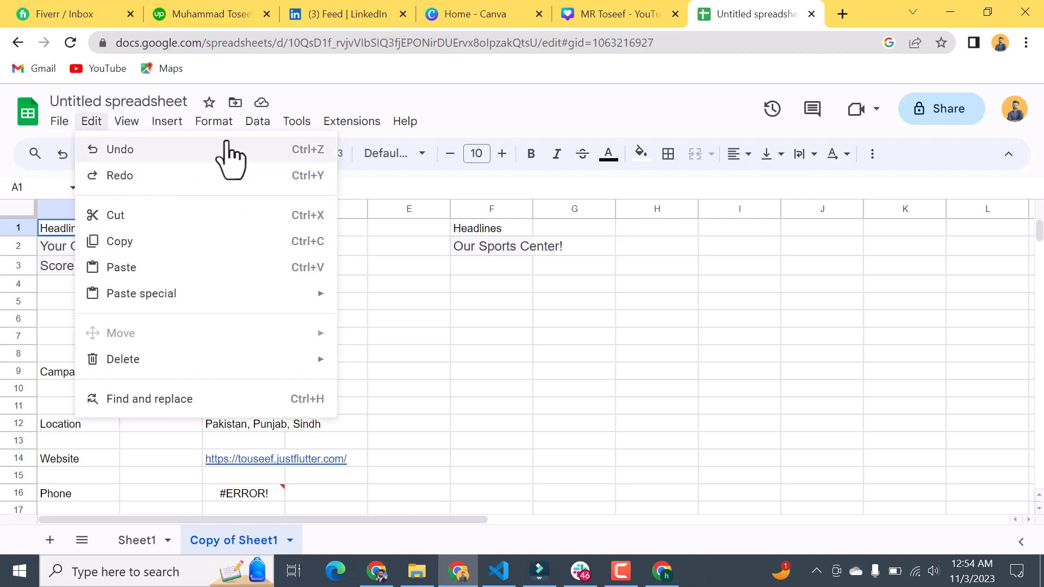
{"action": "left_click", "coordinate": [375, 121]}
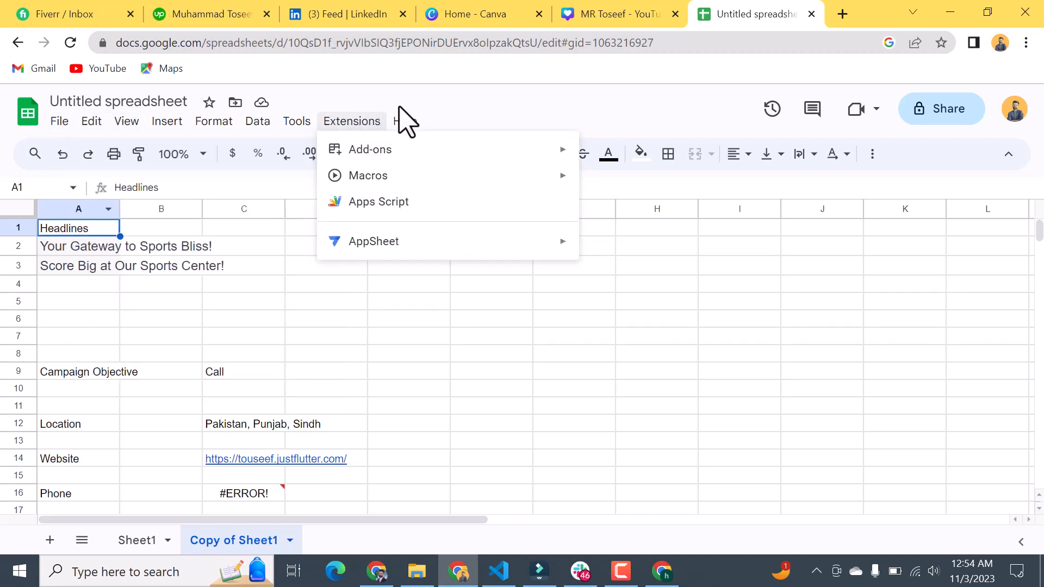
{"action": "mouse_move", "coordinate": [291, 135]}
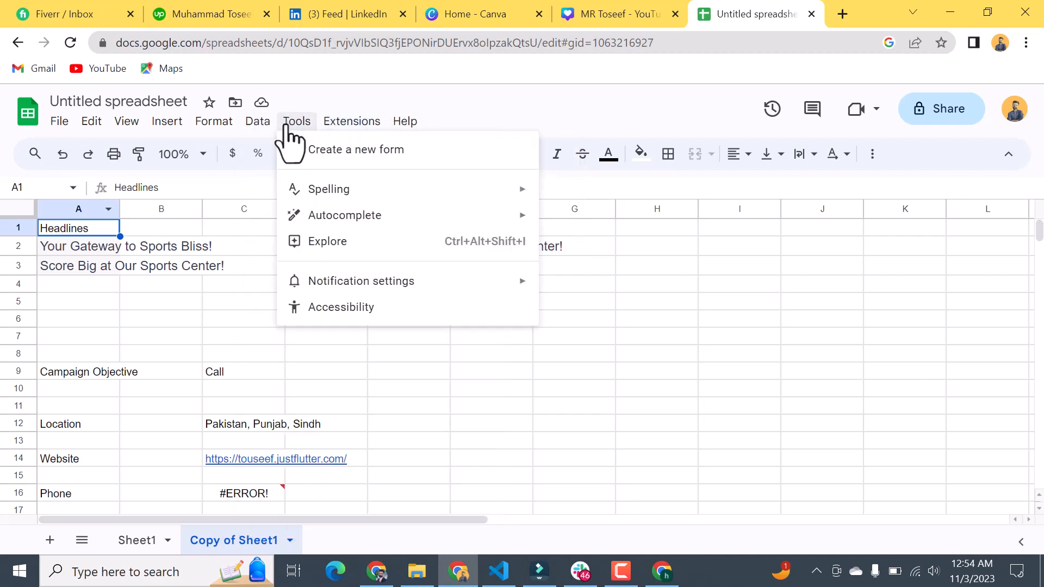
{"action": "mouse_move", "coordinate": [258, 122]}
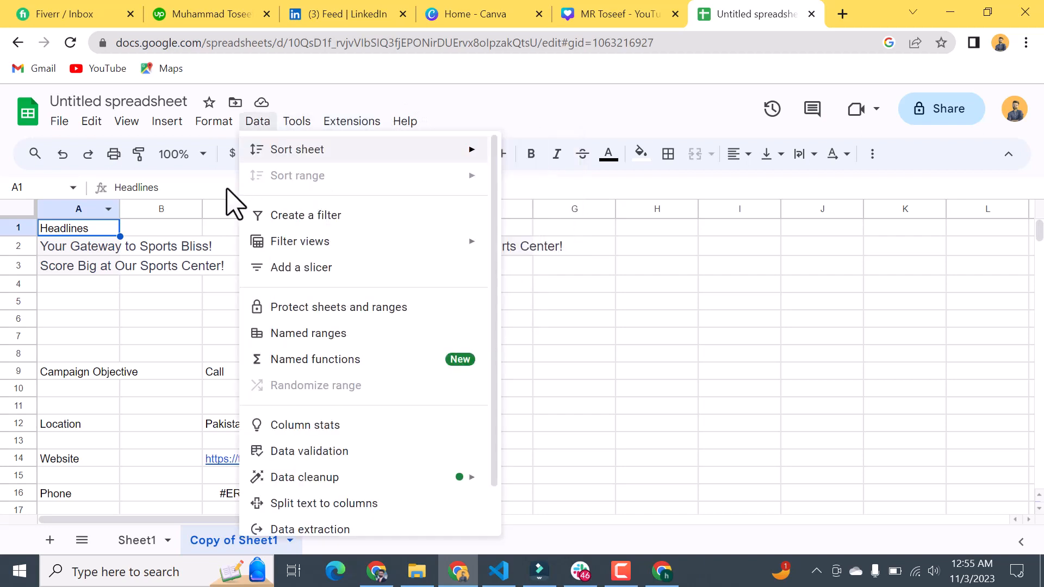
{"action": "left_click", "coordinate": [584, 250]}
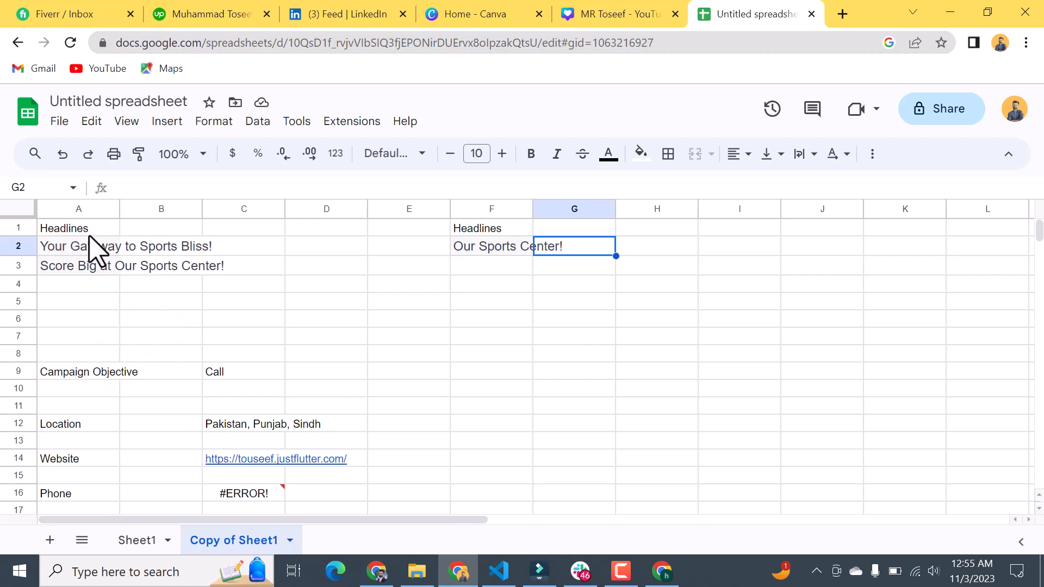
Step: Enter the label "Description" in cell A6 and "Decription" in cell F6 of the copied sheet
{"action": "left_click", "coordinate": [99, 321]}
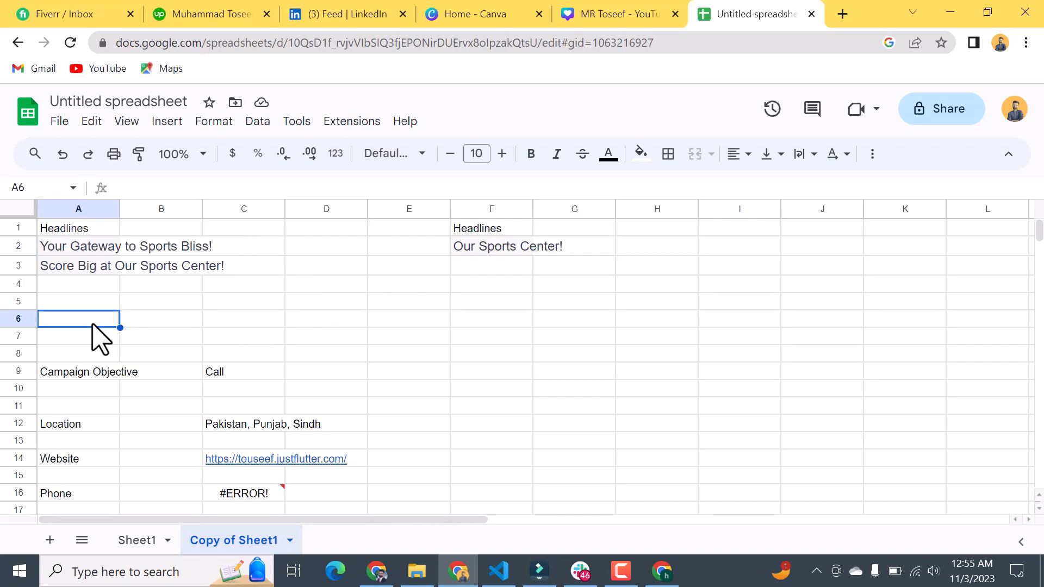
{"action": "type", "text": "H"}
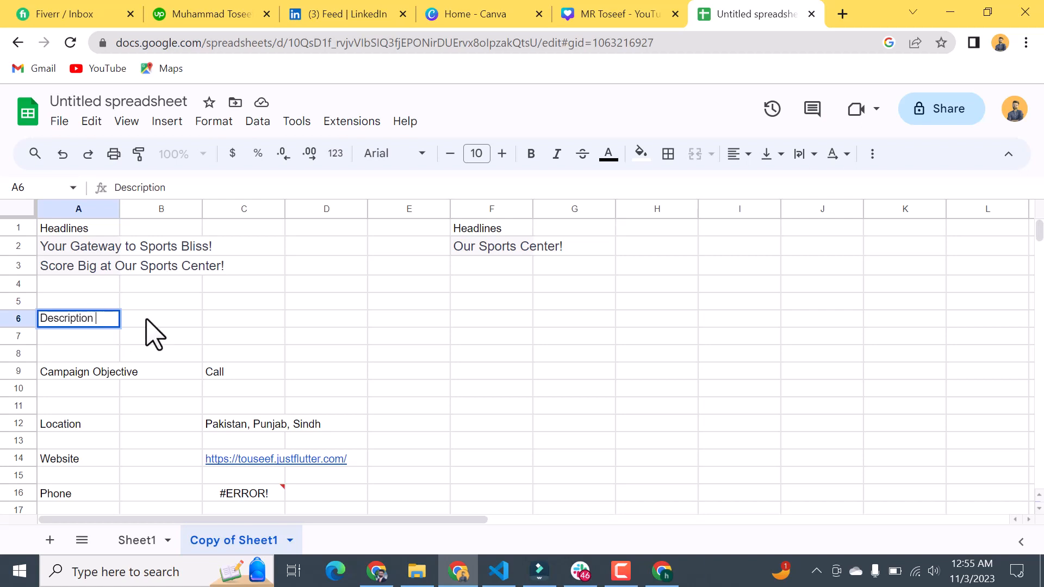
{"action": "left_click", "coordinate": [472, 322]}
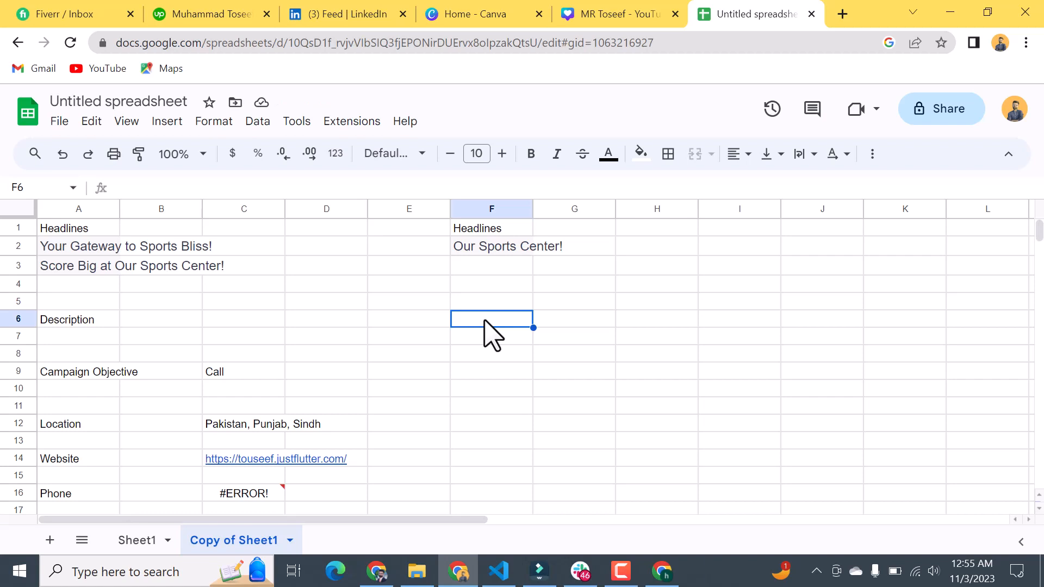
{"action": "type", "text": "DE"}
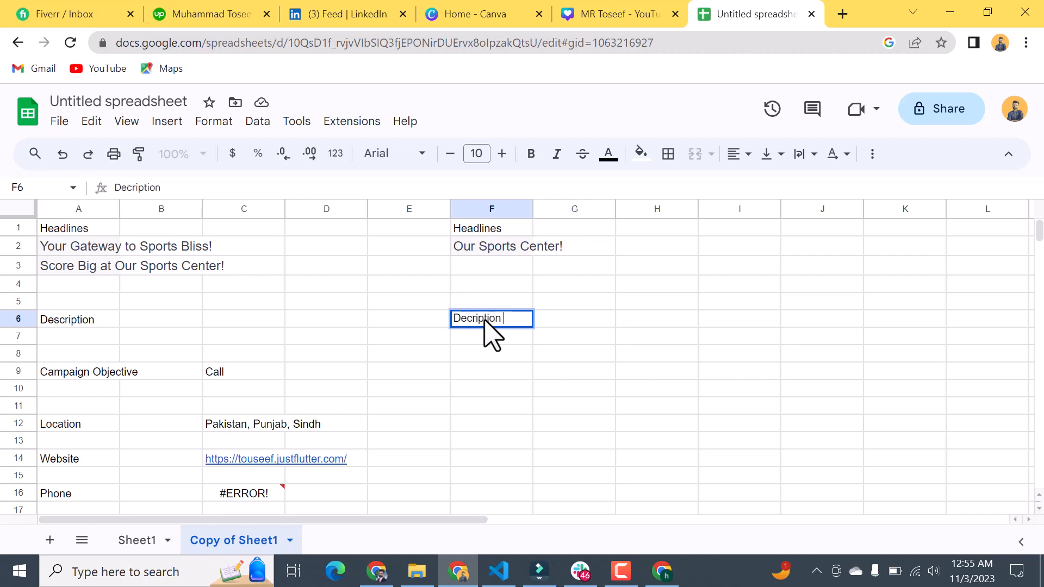
{"action": "left_click", "coordinate": [84, 337]}
Step: Switch to ChatGPT and send the prompt "please make description related this headlines"
{"action": "key", "text": "alt+Tab"}
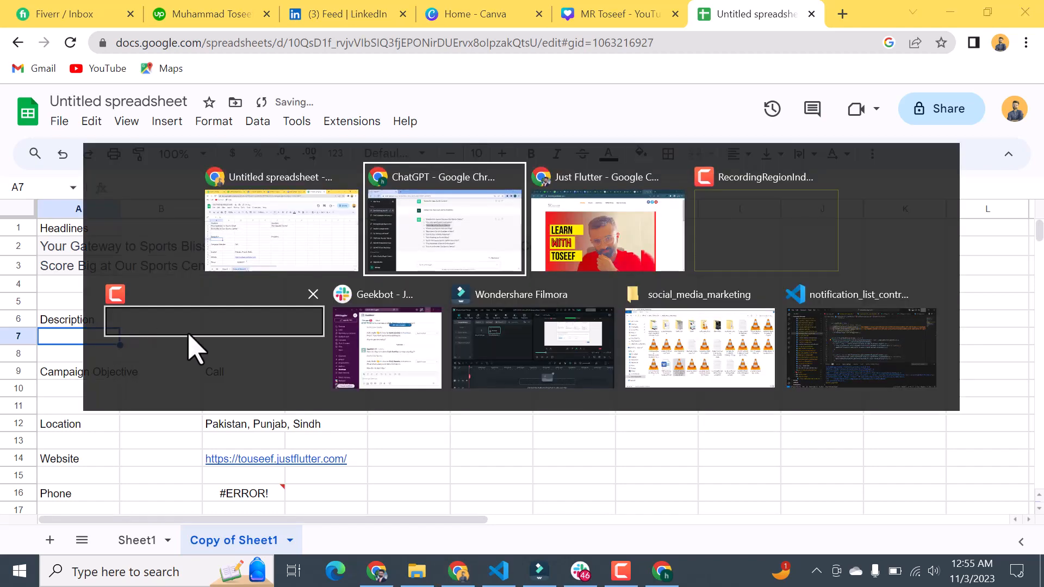
{"action": "key", "text": "alt+Tab"}
{"action": "key", "text": "alt+Tab"}
{"action": "left_click", "coordinate": [435, 513]}
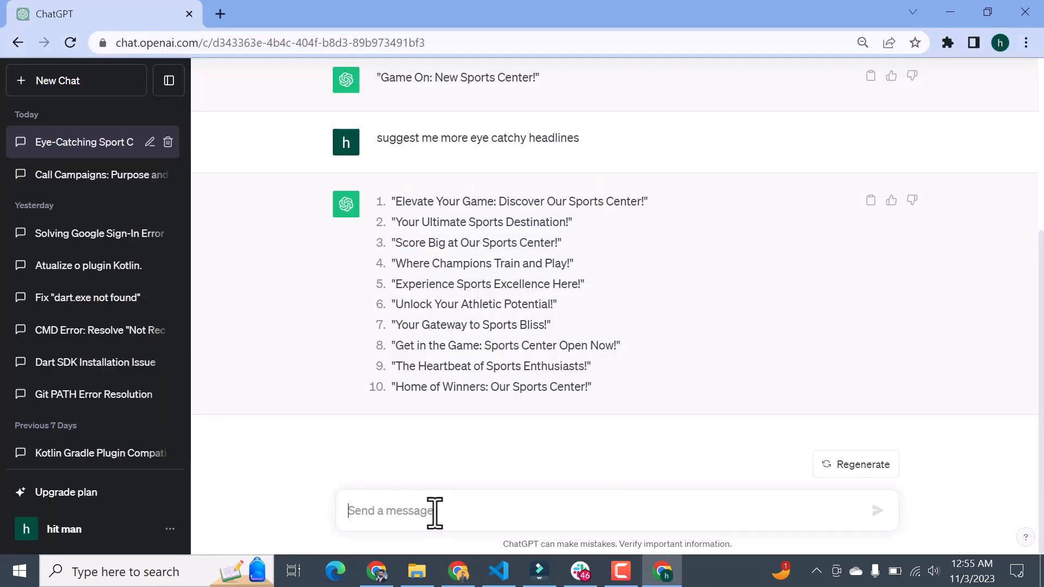
{"action": "type", "text": "please make description related this  headlines"}
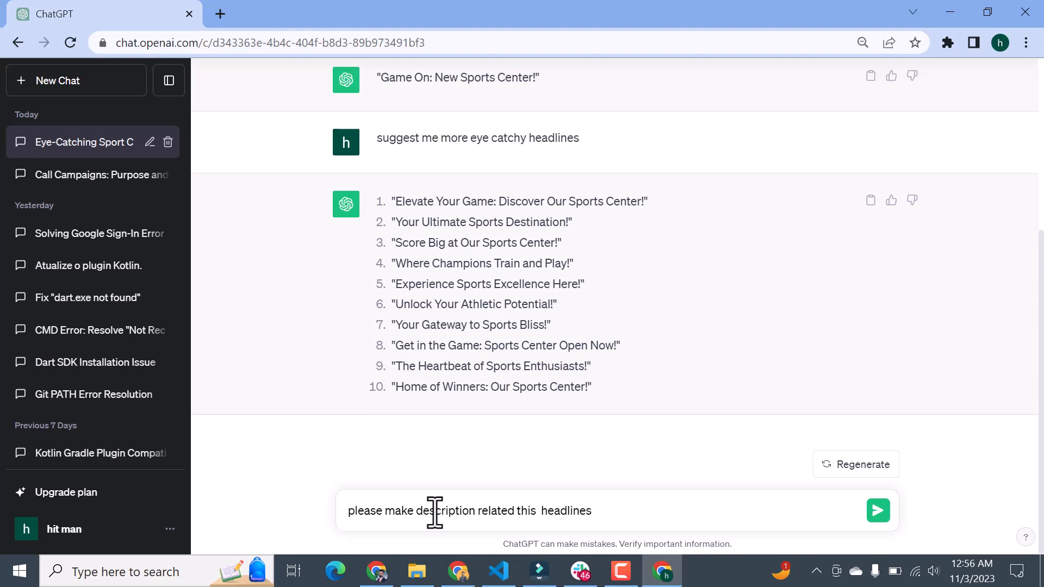
{"action": "key", "text": "Return"}
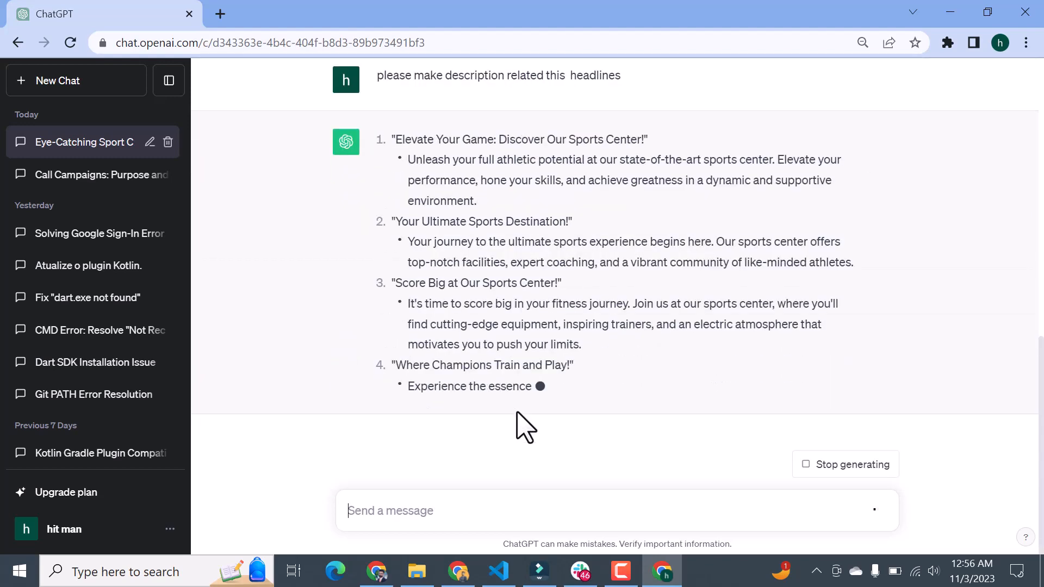
Step: Copy ChatGPT's description for the second headline, "Your Ultimate Sports Destination!", and paste it into cell A7 of the spreadsheet
{"action": "scroll", "coordinate": [520, 410], "scroll_direction": "up", "scroll_amount": 1}
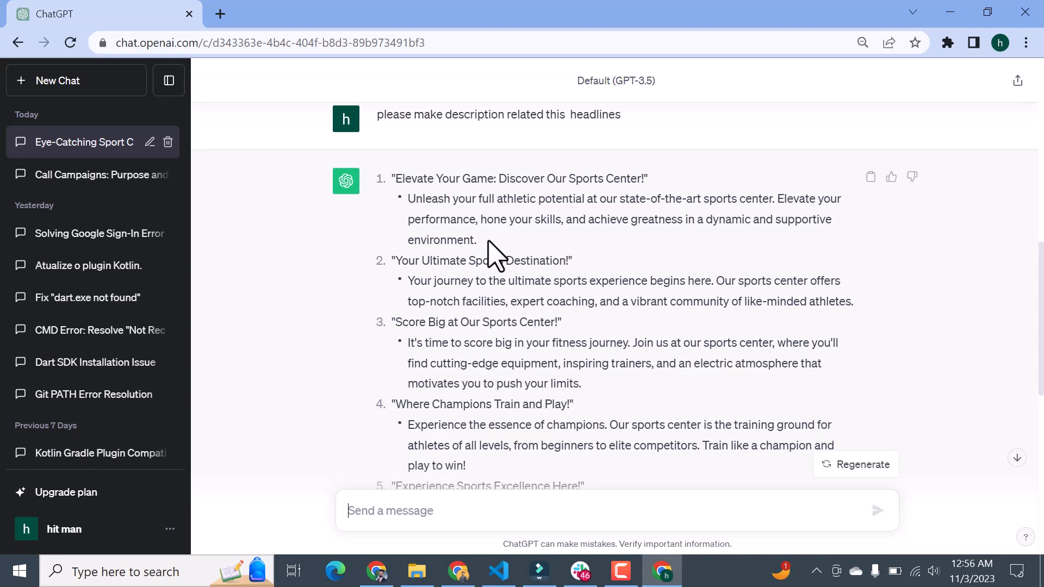
{"action": "left_click_drag", "start_coordinate": [479, 241], "coordinate": [416, 201]}
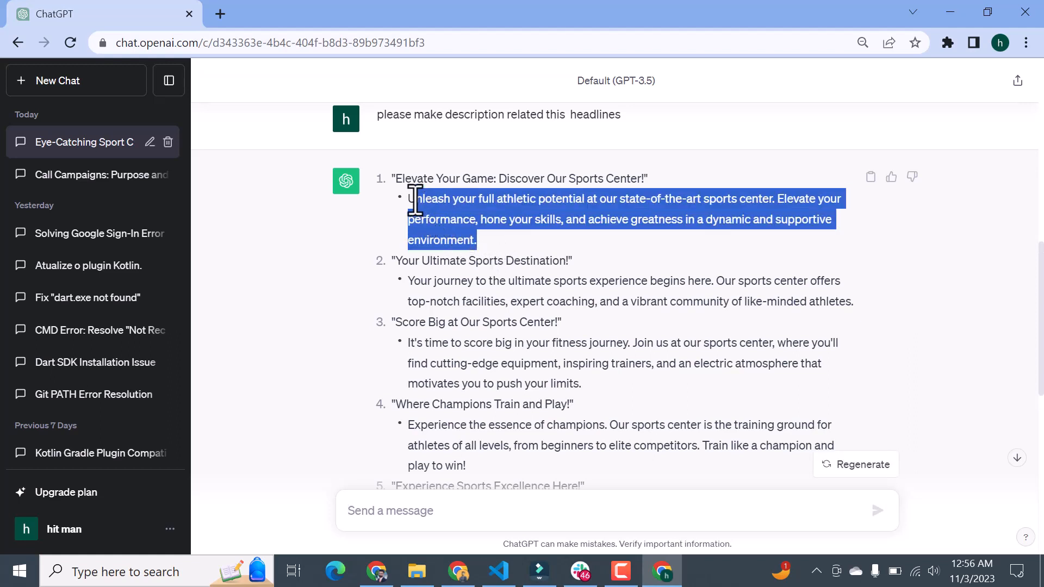
{"action": "left_click", "coordinate": [609, 249]}
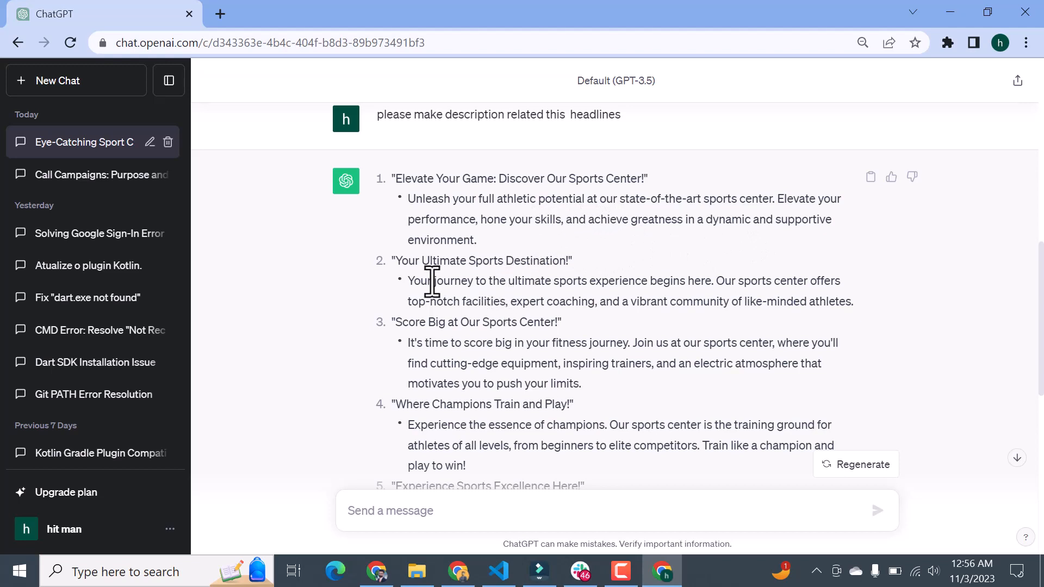
{"action": "left_click_drag", "start_coordinate": [408, 281], "coordinate": [854, 300]}
{"action": "key", "text": "ctrl+c"}
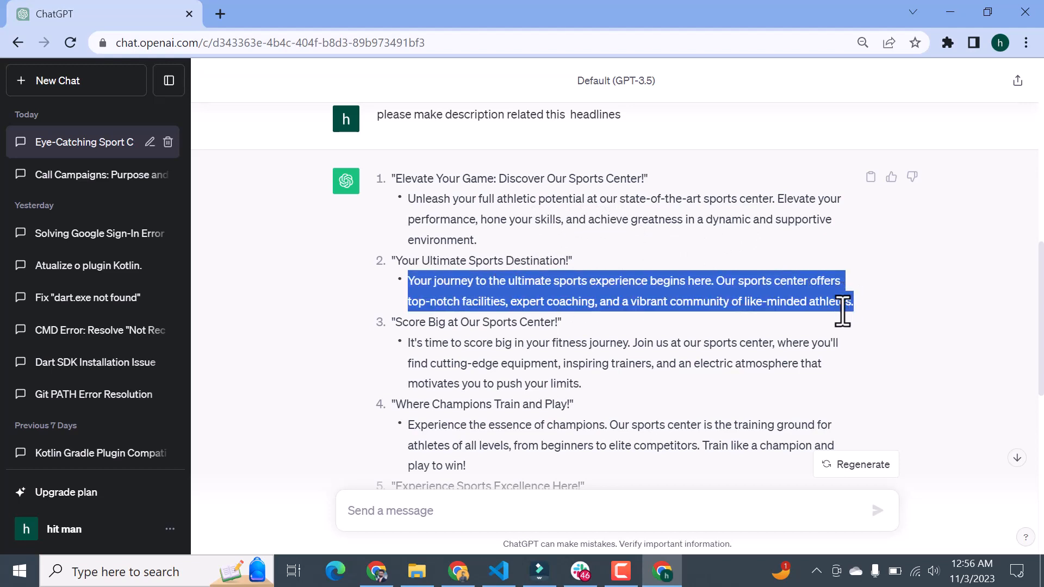
{"action": "key", "text": "alt+Tab"}
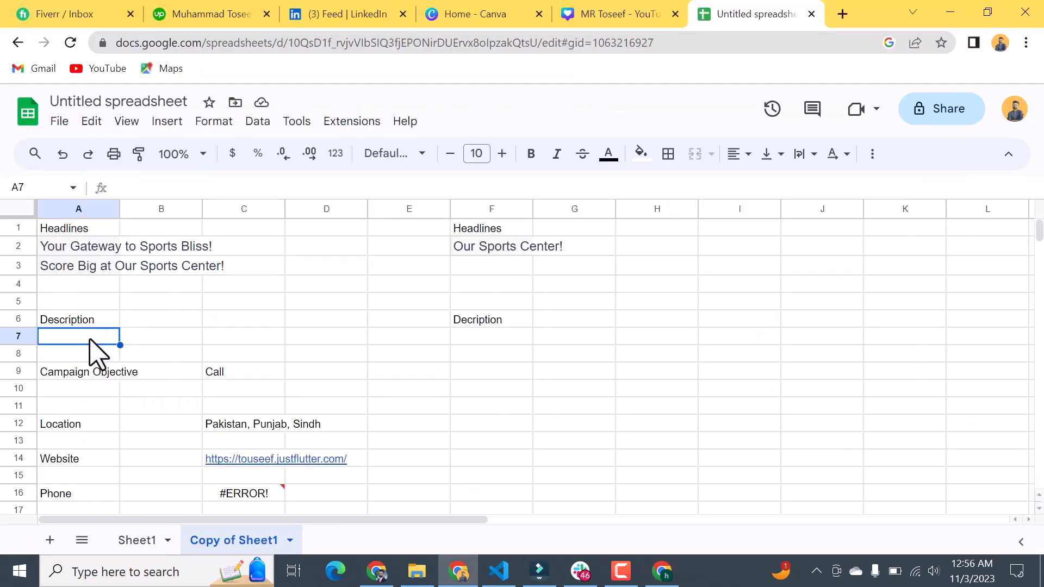
{"action": "key", "text": "ctrl+v"}
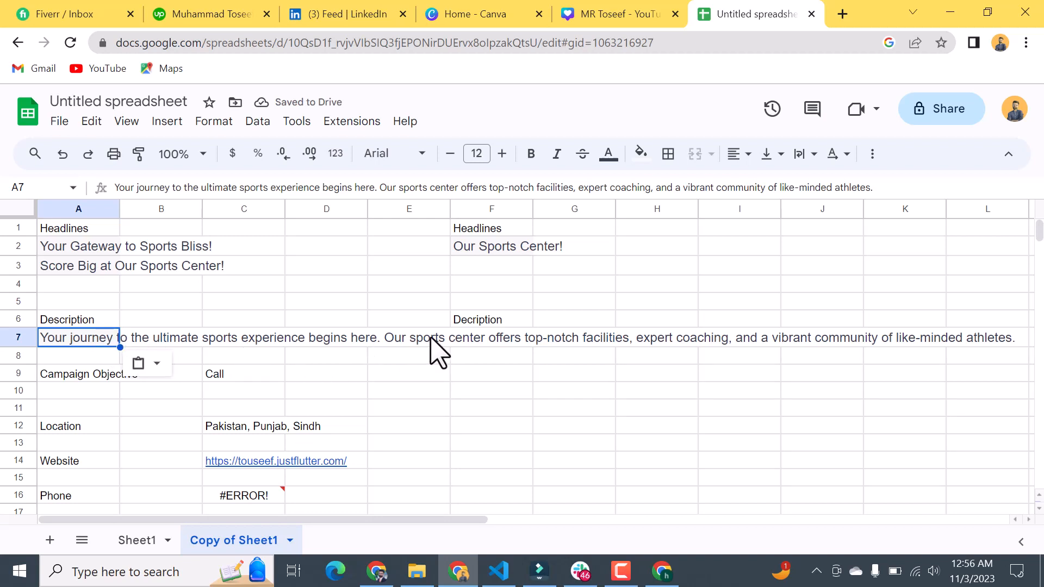
{"action": "left_click", "coordinate": [444, 342]}
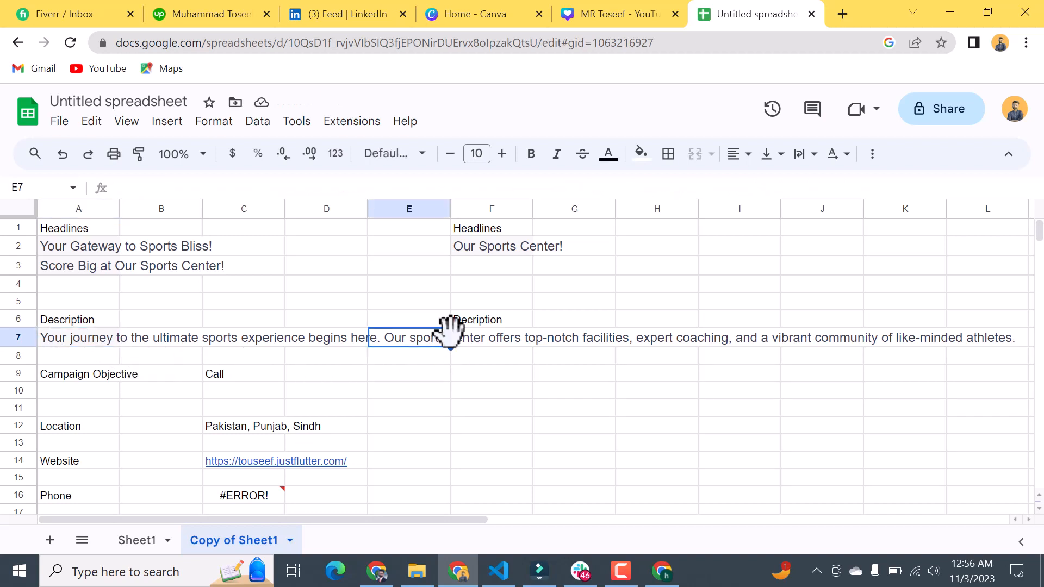
{"action": "left_click", "coordinate": [249, 339]}
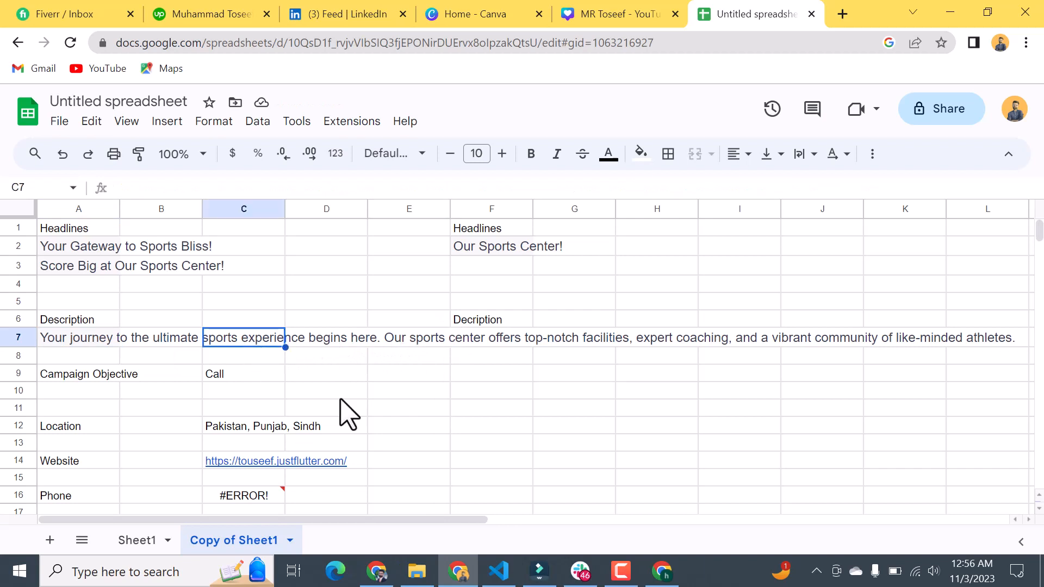
Step: Copy the second headline's description from ChatGPT again and enter it as unformatted text in the emptied cell A7
{"action": "left_click", "coordinate": [621, 571]}
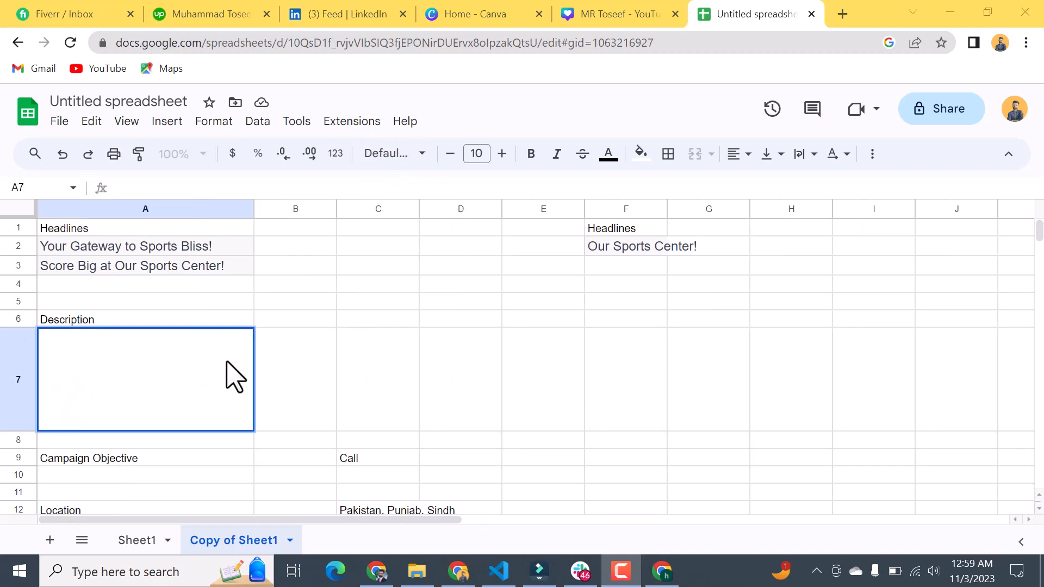
{"action": "left_click", "coordinate": [659, 577]}
{"action": "right_click", "coordinate": [594, 289]}
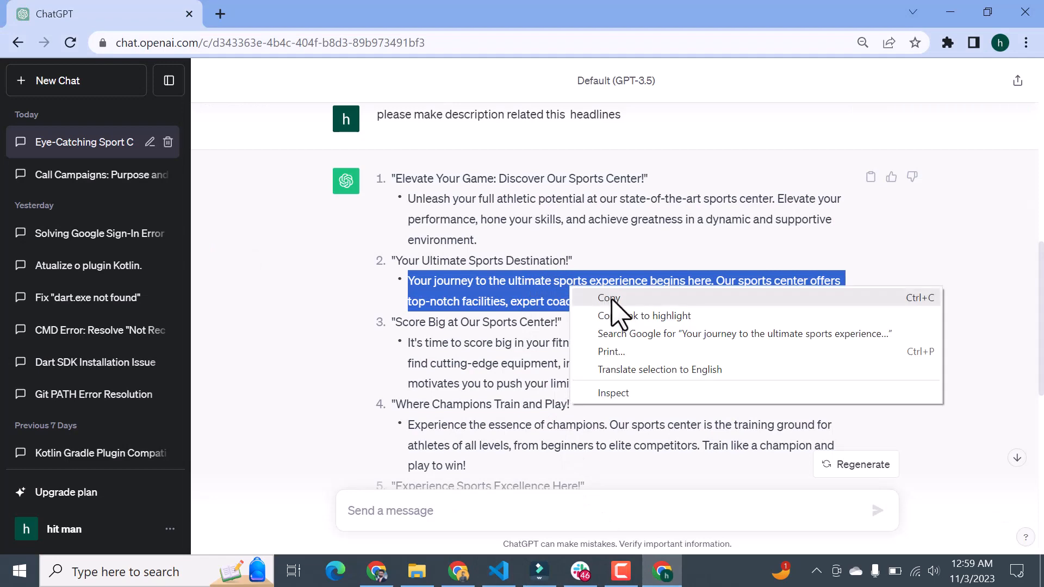
{"action": "left_click", "coordinate": [618, 298]}
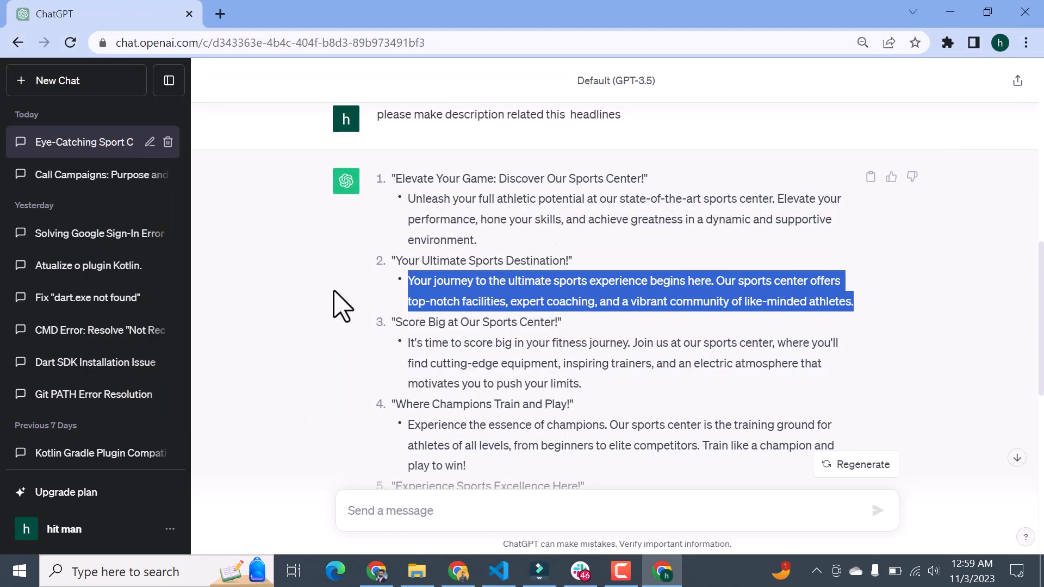
{"action": "key", "text": "alt+Tab"}
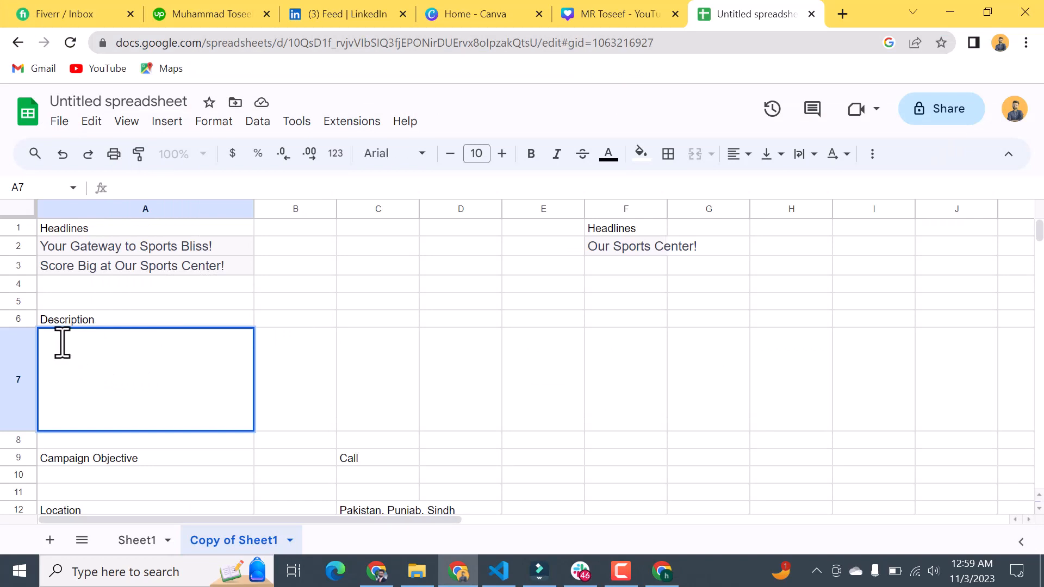
{"action": "key", "text": "ctrl+v"}
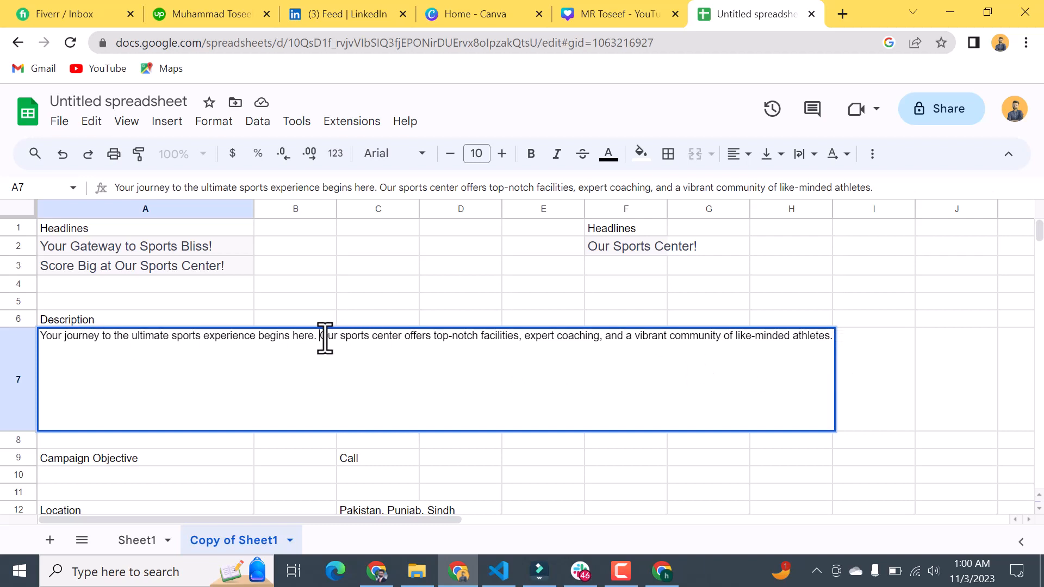
{"action": "key", "text": "Return"}
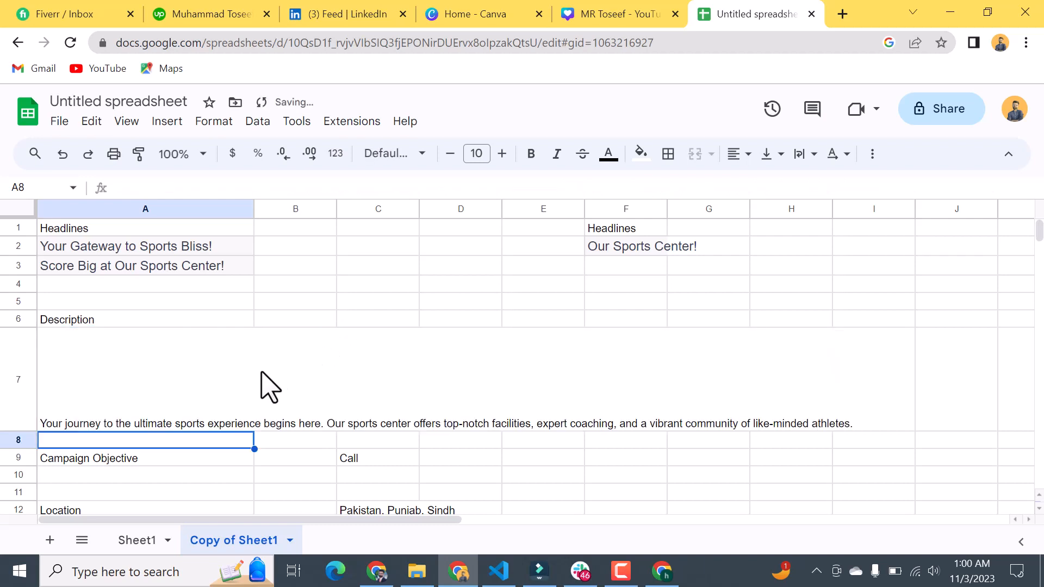
Step: Shorten the A7 description by removing its opening sentence so it starts "Our sports center offers top-notch facilities", and reduce the height of row 7
{"action": "left_click", "coordinate": [252, 402]}
{"action": "key", "text": "Delete"}
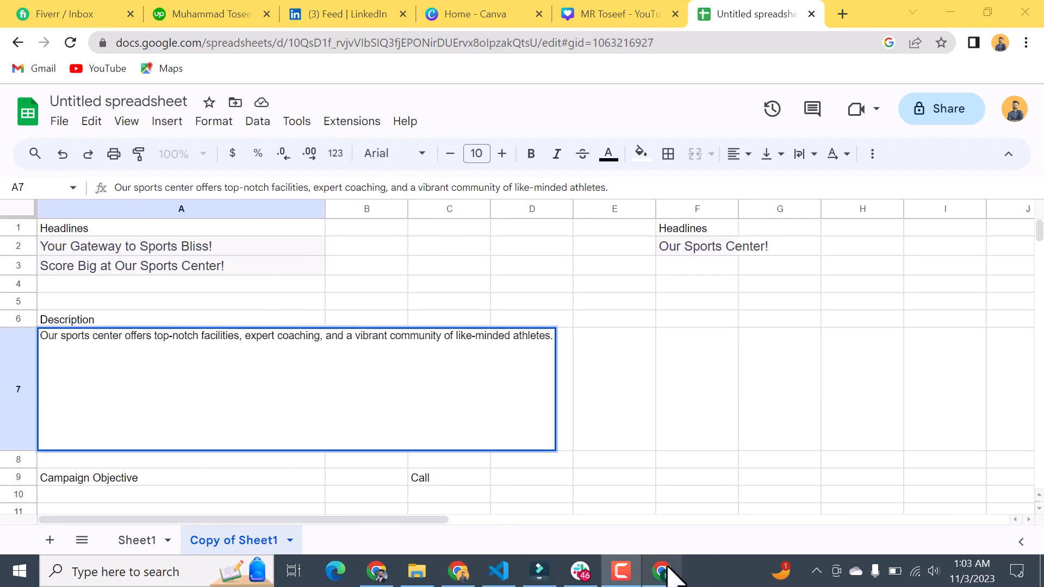
{"action": "mouse_move", "coordinate": [668, 574]}
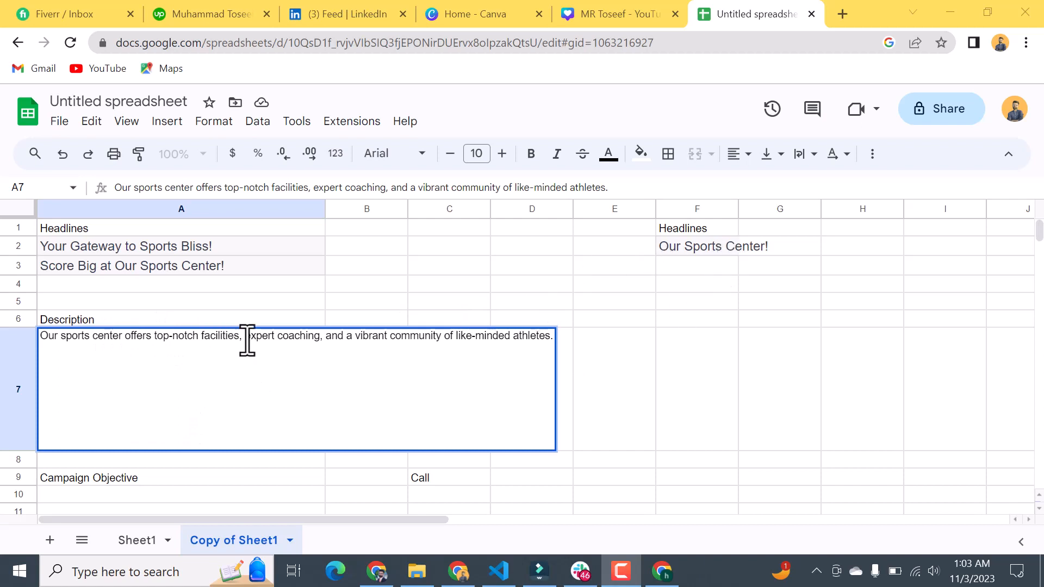
{"action": "left_click", "coordinate": [717, 320]}
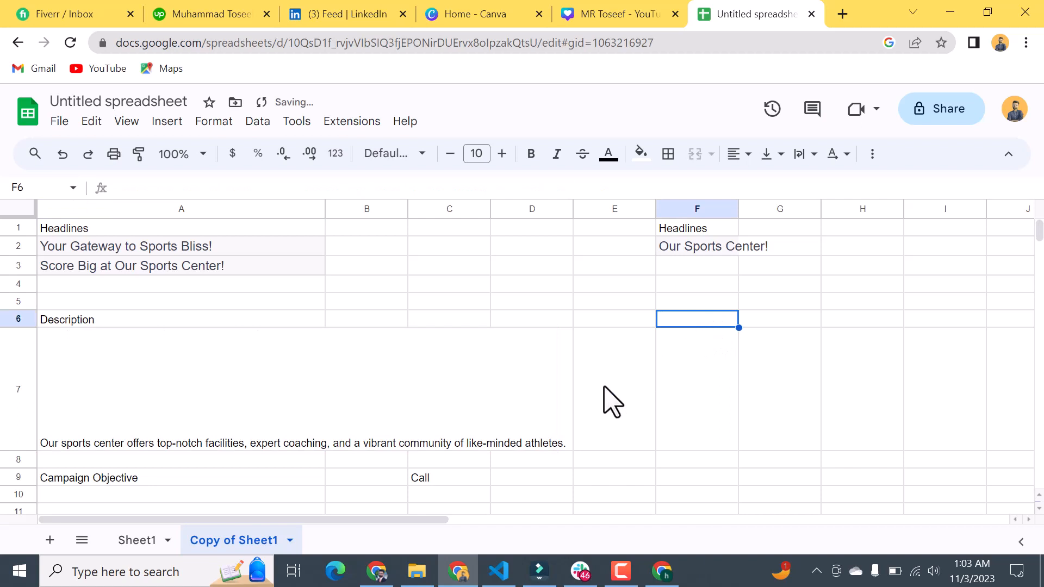
{"action": "left_click_drag", "start_coordinate": [15, 450], "coordinate": [13, 373]}
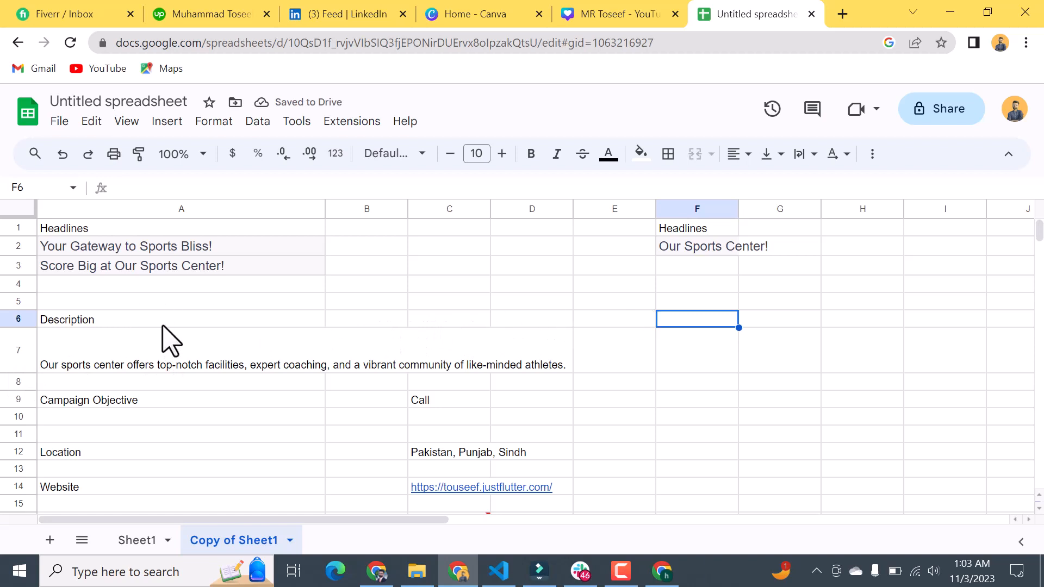
Step: Copy the "Description" label from cell A6 into F6 and widen column F to about three times its width
{"action": "left_click", "coordinate": [75, 321]}
{"action": "double_click", "coordinate": [76, 321]}
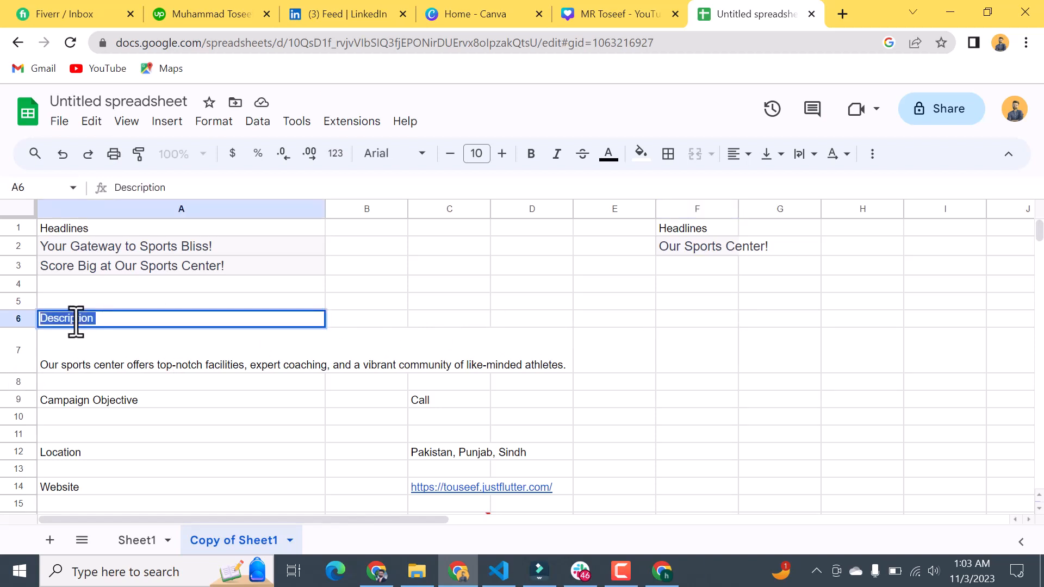
{"action": "left_click", "coordinate": [698, 323]}
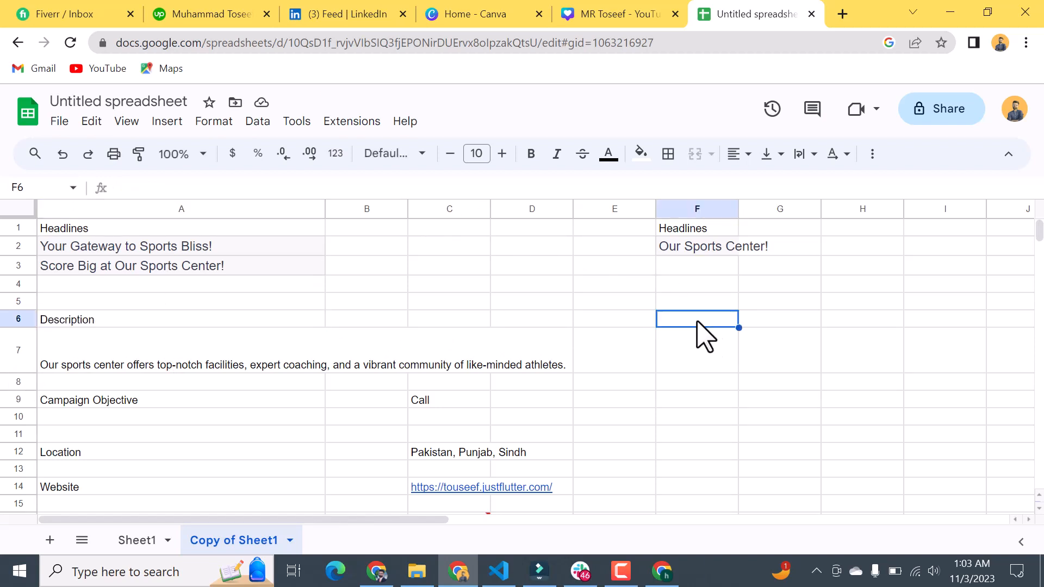
{"action": "double_click", "coordinate": [697, 322]}
{"action": "key", "text": "ctrl+v"}
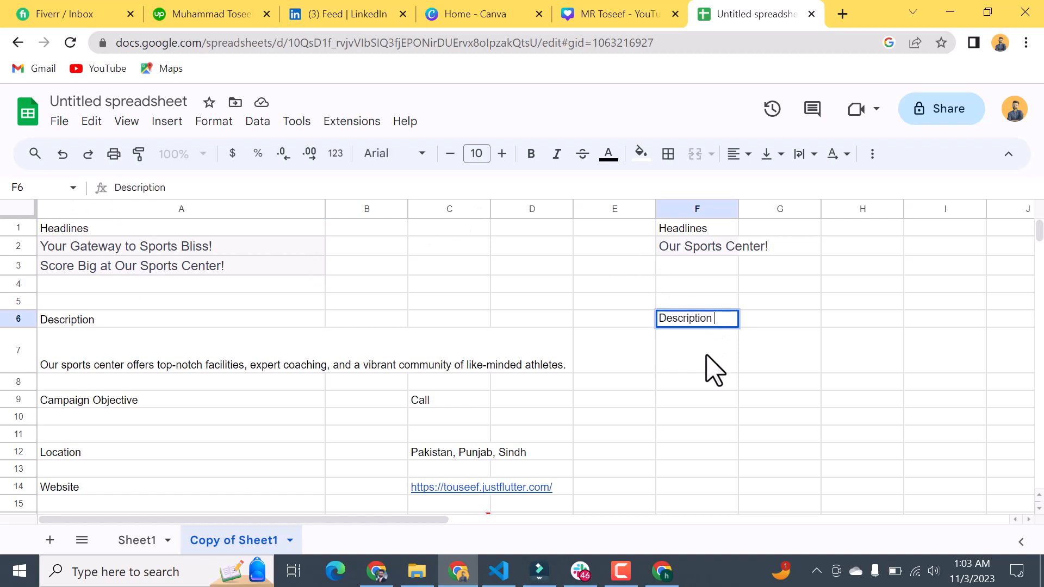
{"action": "key", "text": "Return"}
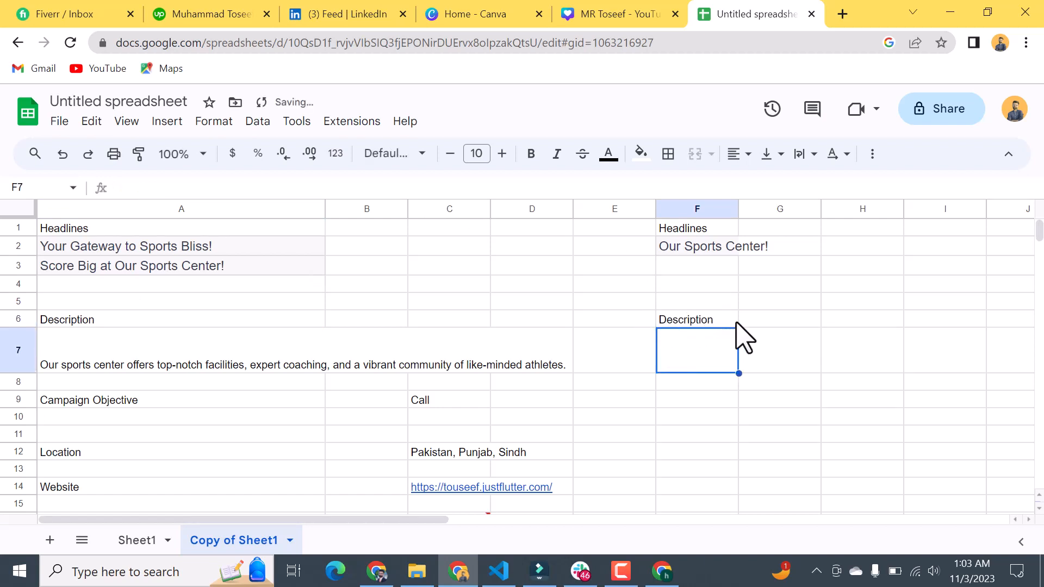
{"action": "left_click_drag", "start_coordinate": [738, 209], "coordinate": [906, 209]}
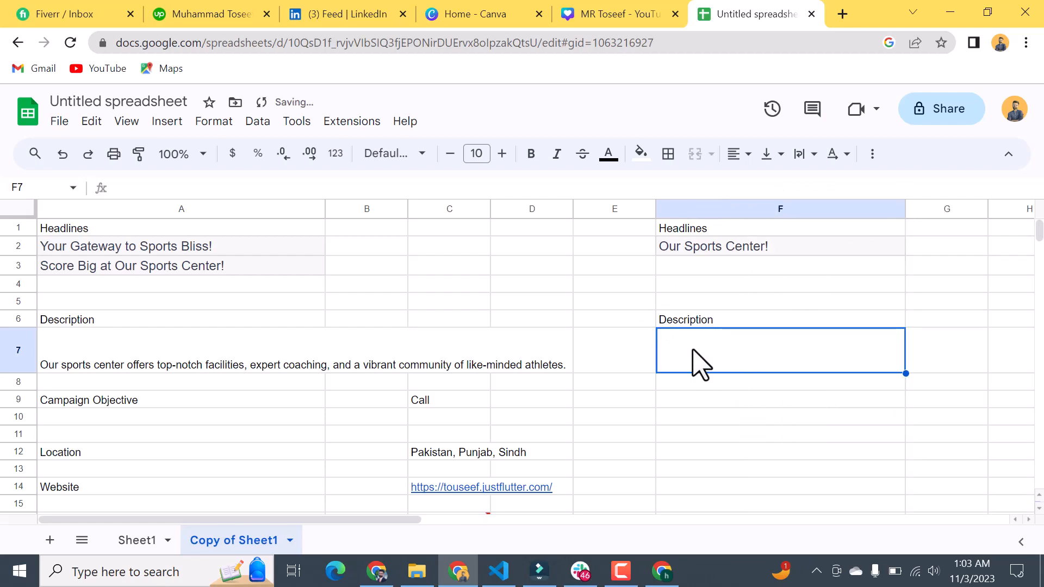
Step: Copy "It's time to score big in your fitness journey." from ChatGPT's third description and paste it into cell F7 of the spreadsheet
{"action": "key", "text": "alt+Tab"}
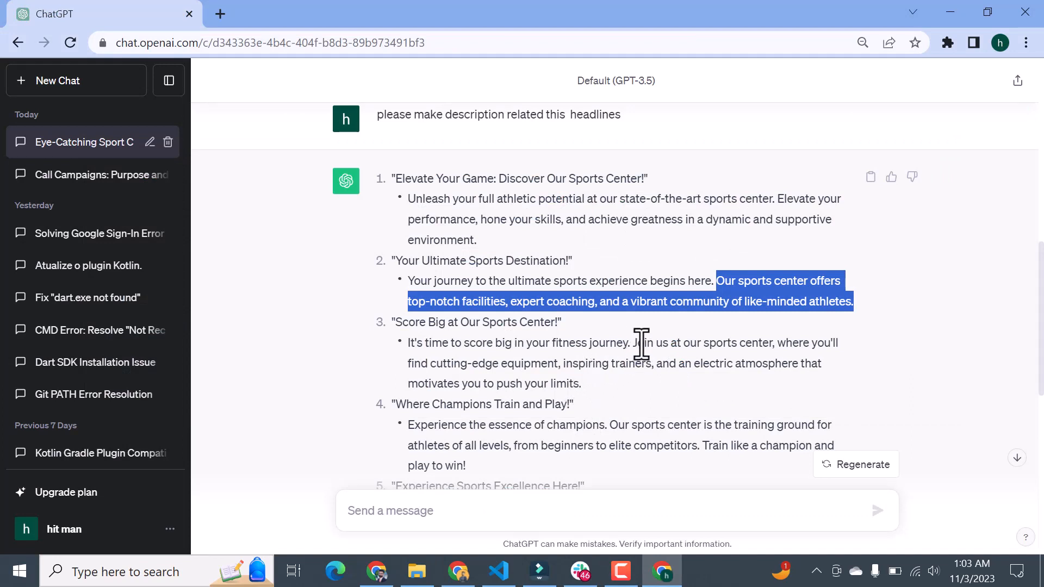
{"action": "left_click_drag", "start_coordinate": [632, 344], "coordinate": [410, 346]}
{"action": "key", "text": "alt+Tab"}
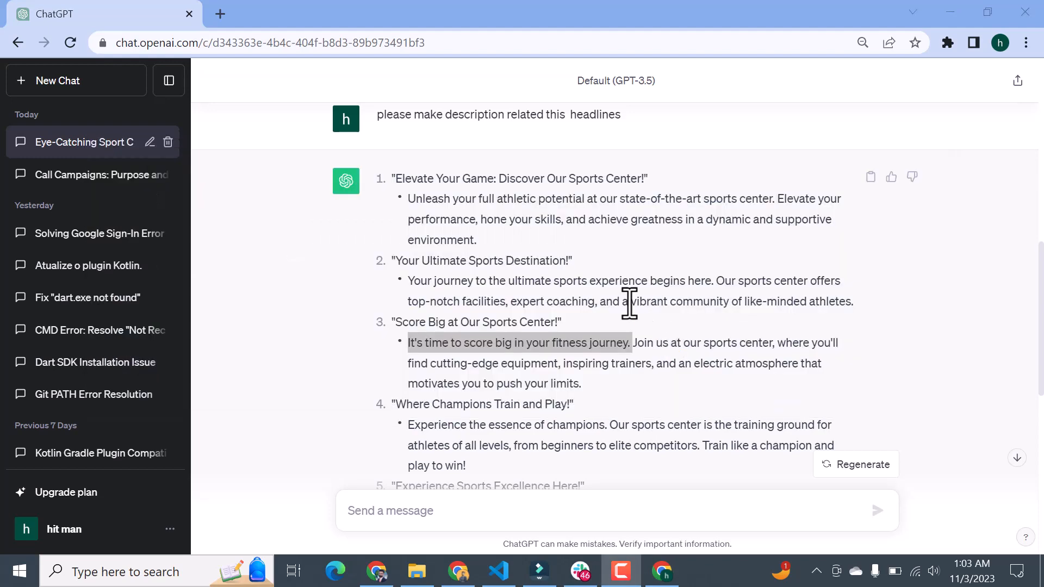
{"action": "key", "text": "alt+Tab"}
{"action": "key", "text": "alt+Tab"}
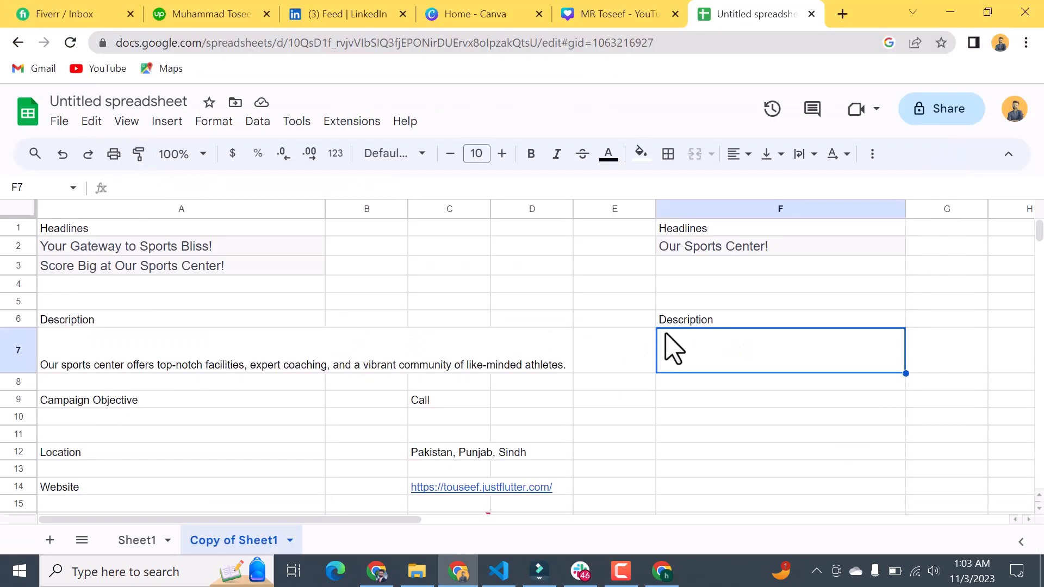
{"action": "double_click", "coordinate": [681, 350]}
{"action": "key", "text": "ctrl+v"}
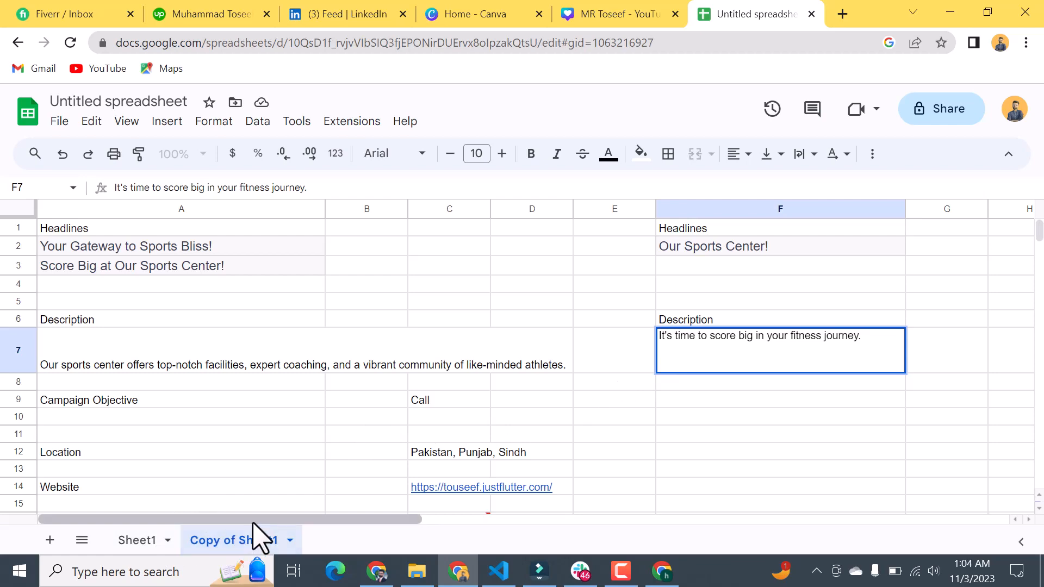
Step: Switch to ChatGPT and write the prompt line "please suggest me top trending keywords for call campaign"
{"action": "key", "text": "alt+Tab"}
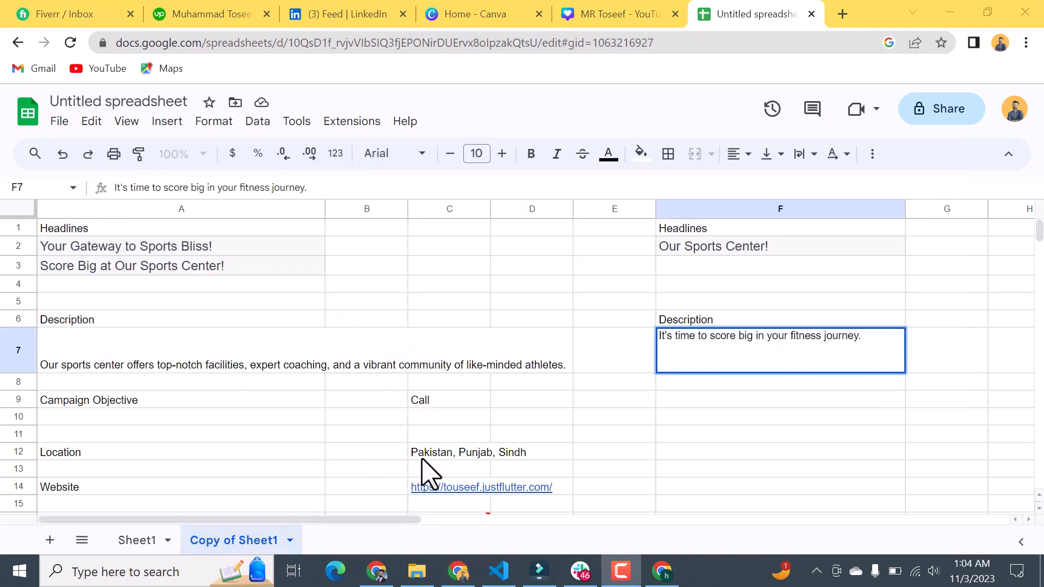
{"action": "key", "text": "alt+Tab"}
{"action": "key", "text": "alt+Tab"}
{"action": "scroll", "coordinate": [476, 435], "scroll_direction": "down", "scroll_amount": 10}
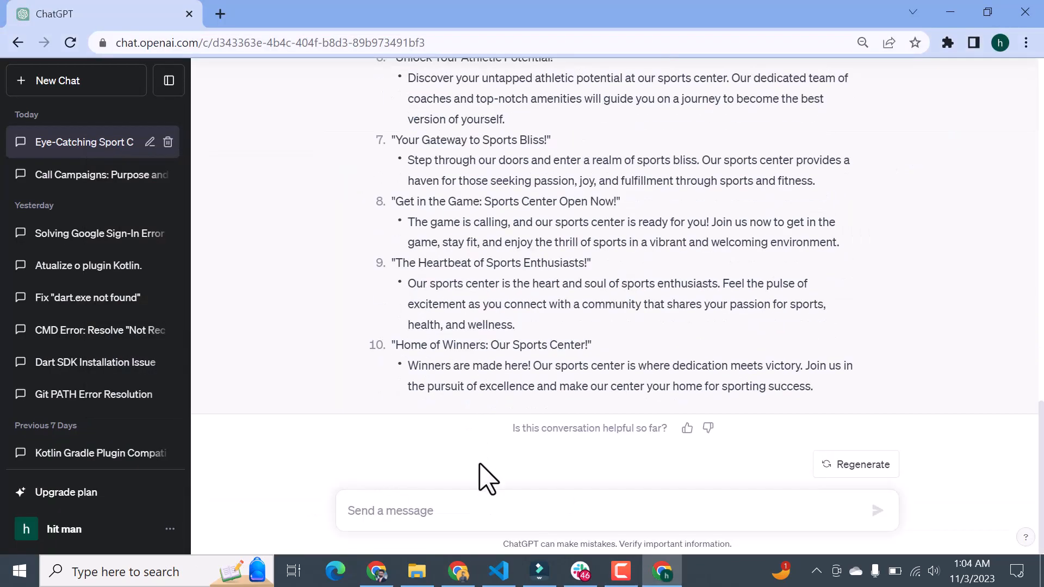
{"action": "type", "text": "please su"}
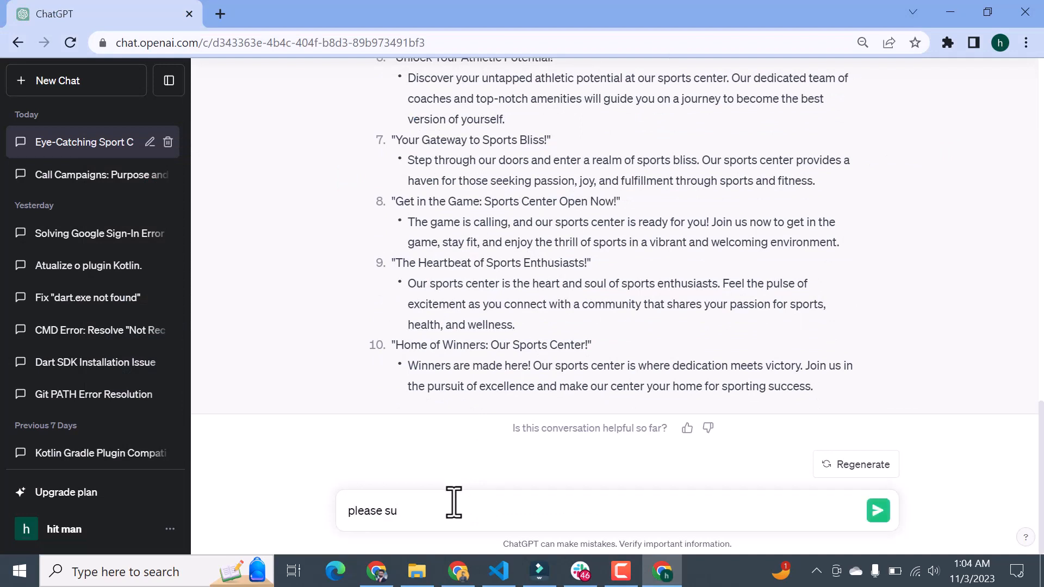
{"action": "type", "text": "ggest me top trending keywords for call campaign"}
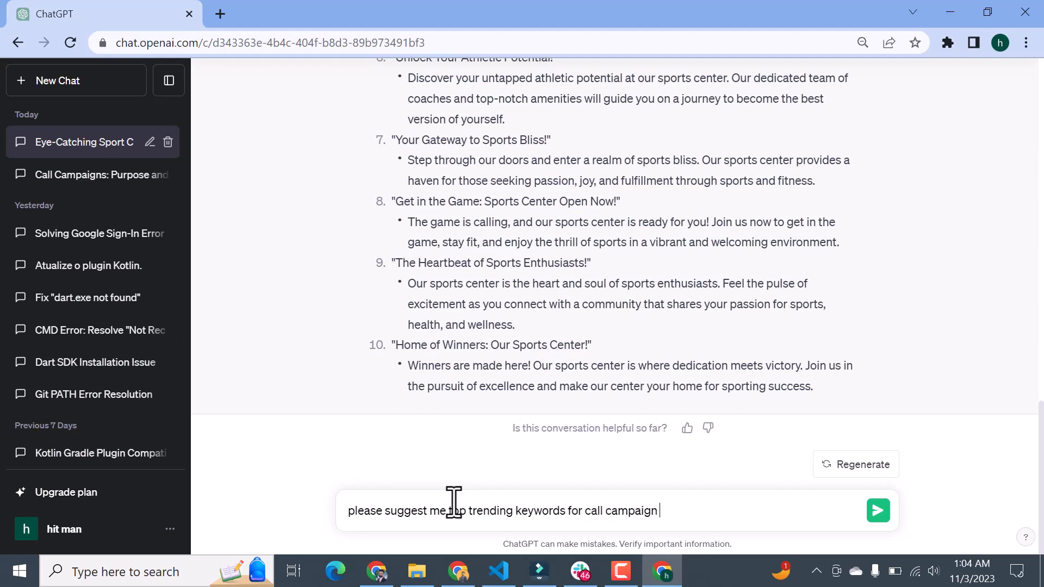
Step: Add a second prompt line, "note suggest those keywords that's have low cost per call in pakistan", and send the message
{"action": "key", "text": "shift+Return"}
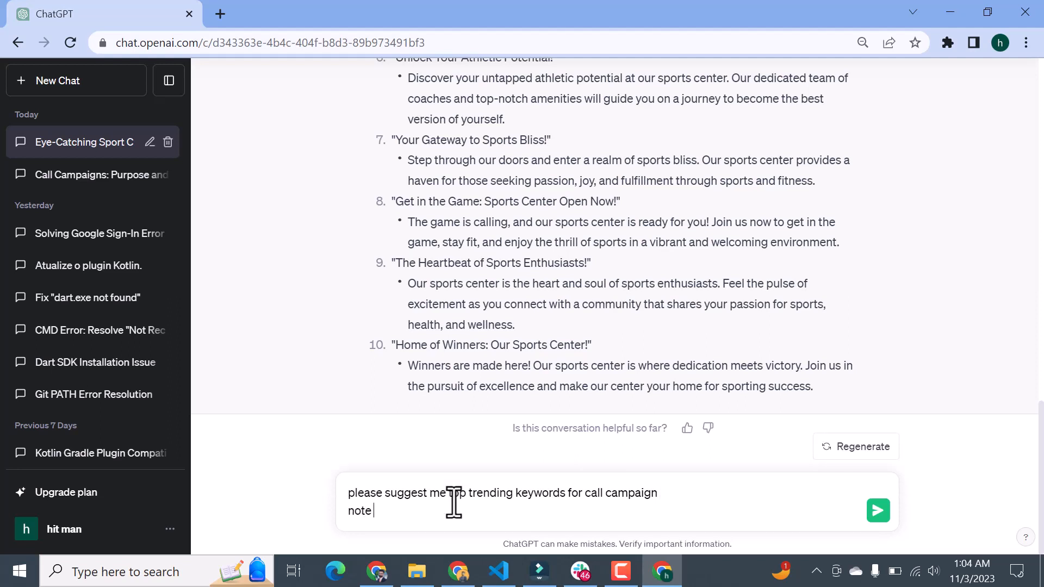
{"action": "type", "text": "note suggest those keywords that"}
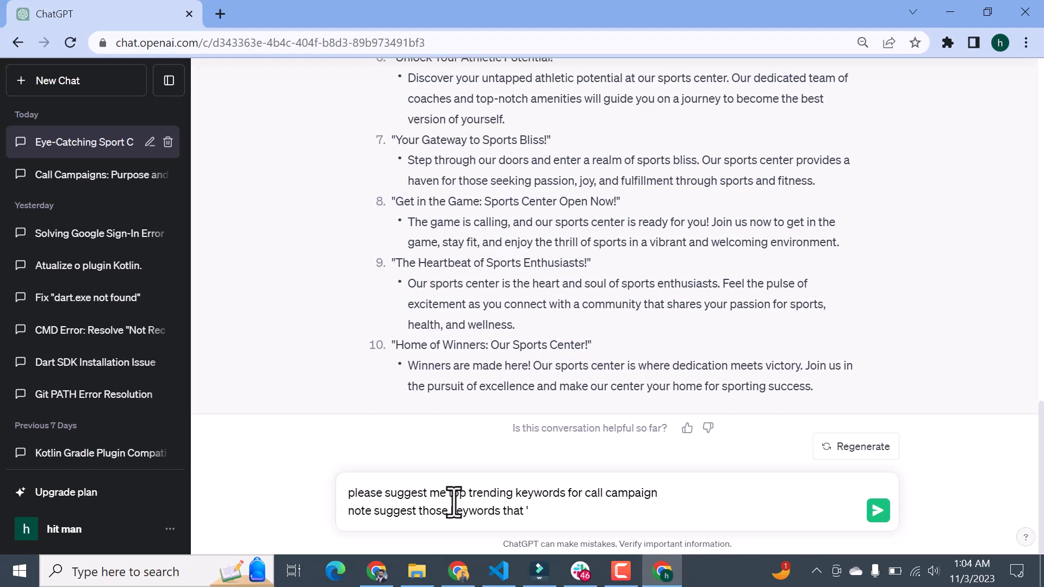
{"action": "type", "text": "have low"}
{"action": "key", "text": "BackSpace"}
{"action": "key", "text": "BackSpace"}
{"action": "type", "text": "ost per call"}
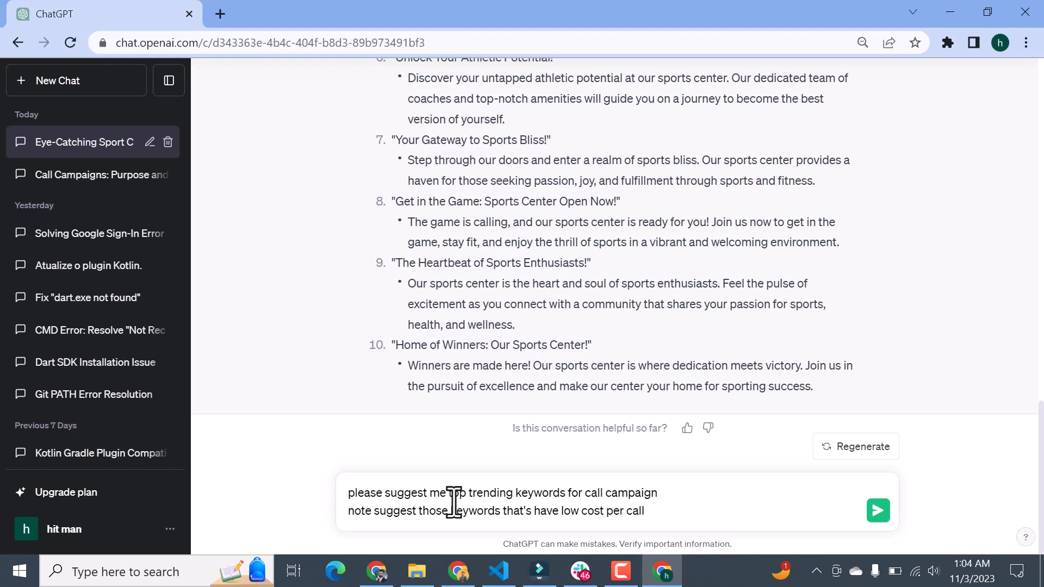
{"action": "type", "text": " in pakistan"}
{"action": "key", "text": "Return"}
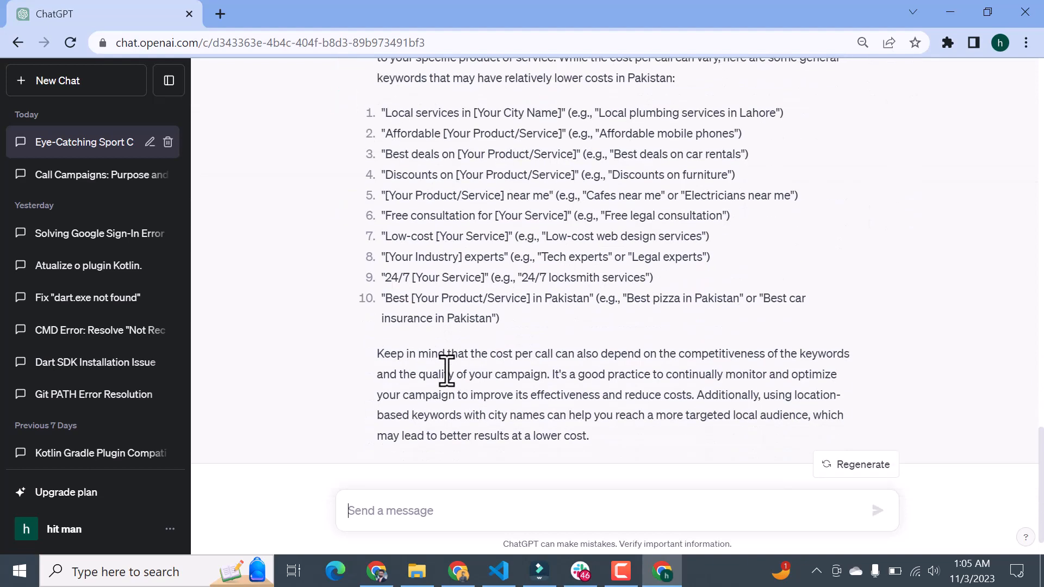
Step: Send ChatGPT the follow-up prompt "please provide keywords for google ads my objective is call campaign"
{"action": "left_click", "coordinate": [455, 509]}
{"action": "type", "text": "pl"}
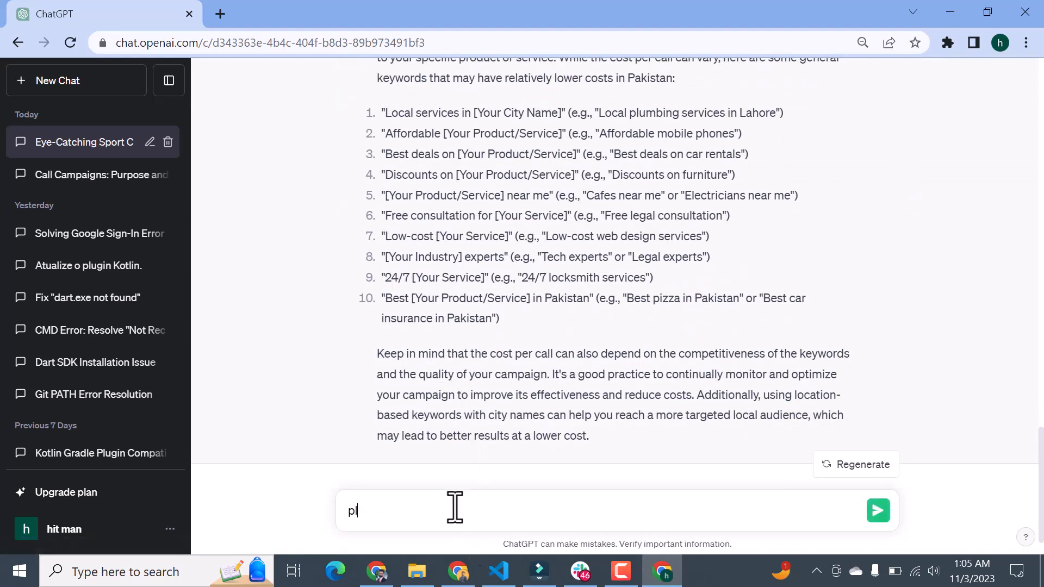
{"action": "type", "text": "ease provide keywords"}
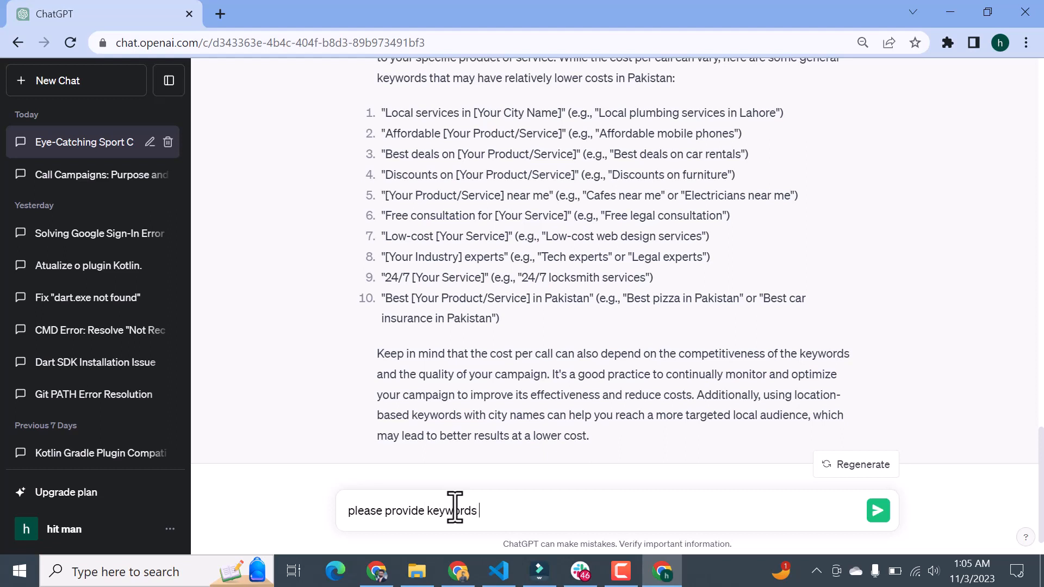
{"action": "type", "text": "for google ads my obj"}
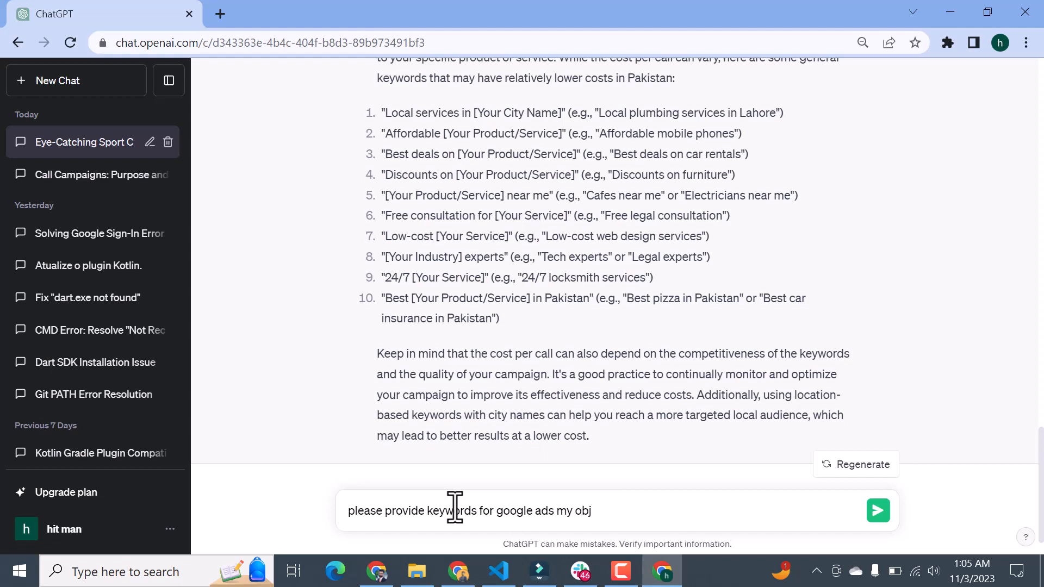
{"action": "type", "text": "ective is call campaign"}
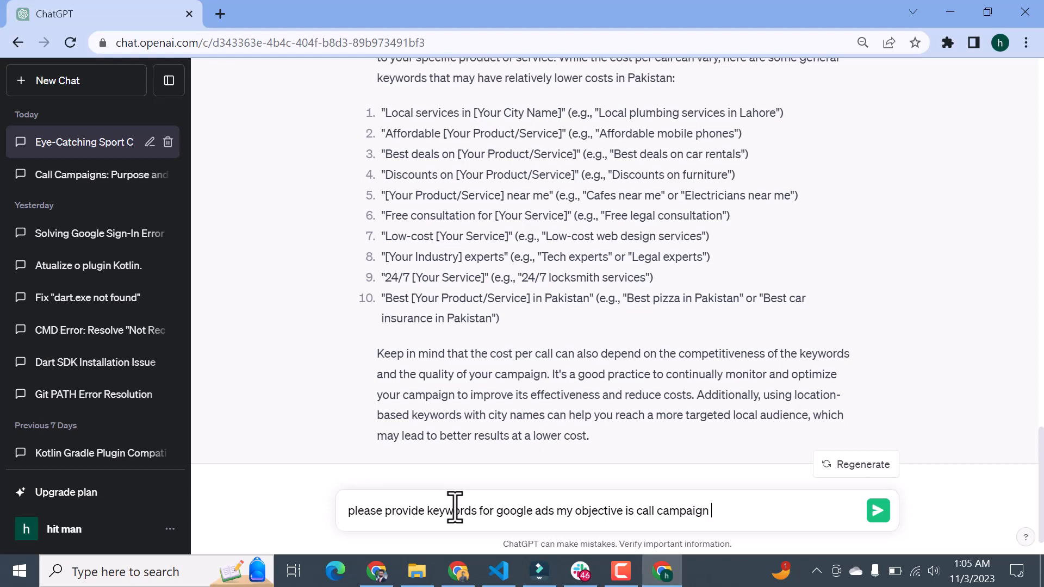
{"action": "key", "text": "Return"}
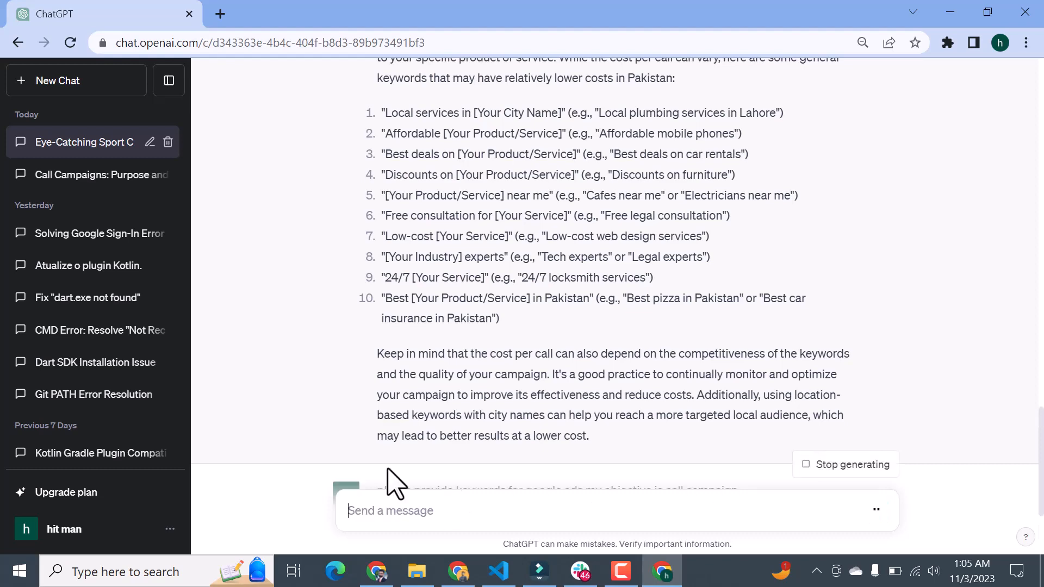
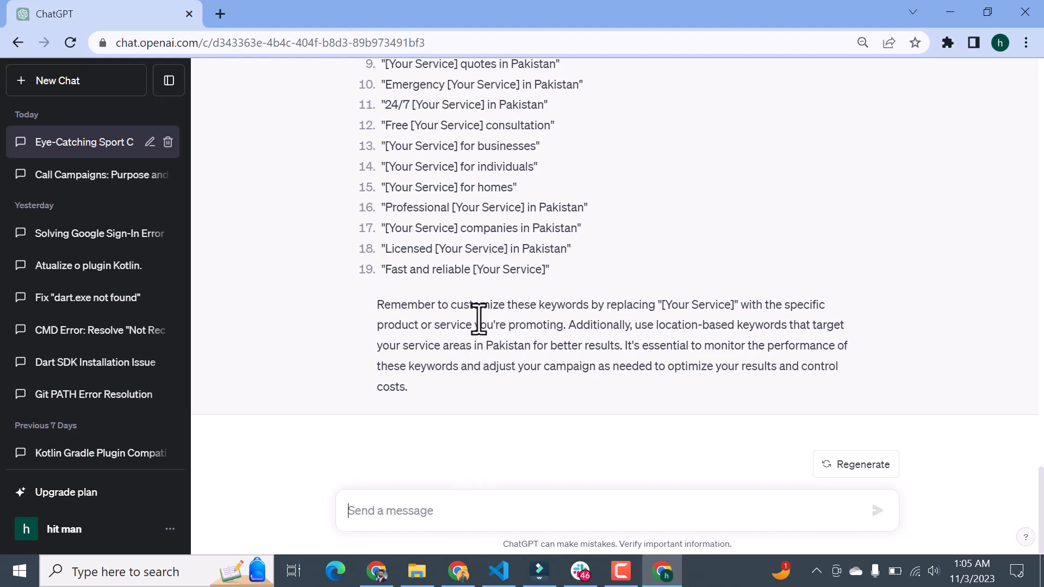
Step: Switch from ChatGPT to the Google Sheets spreadsheet, add a new sheet and name it "keywords"
{"action": "left_click_drag", "start_coordinate": [473, 270], "coordinate": [384, 269]}
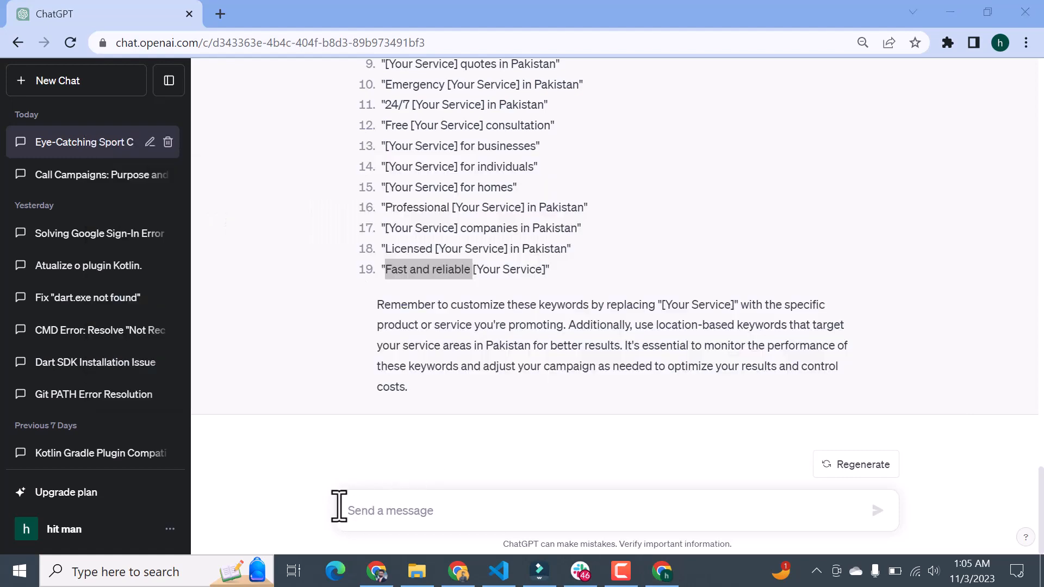
{"action": "key", "text": "alt+Tab"}
{"action": "key", "text": "alt+Tab"}
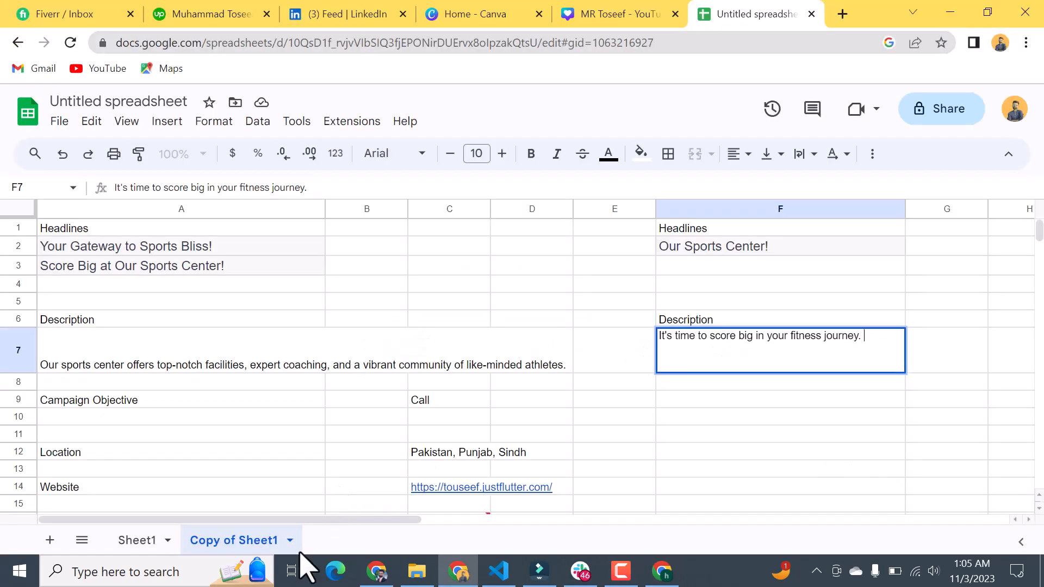
{"action": "left_click", "coordinate": [49, 540]}
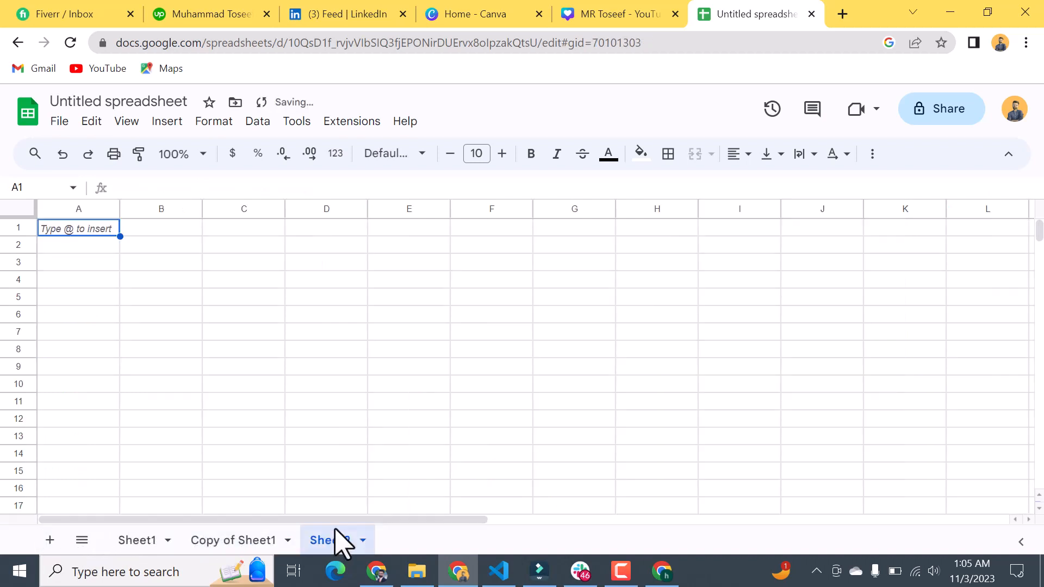
{"action": "left_click", "coordinate": [362, 540]}
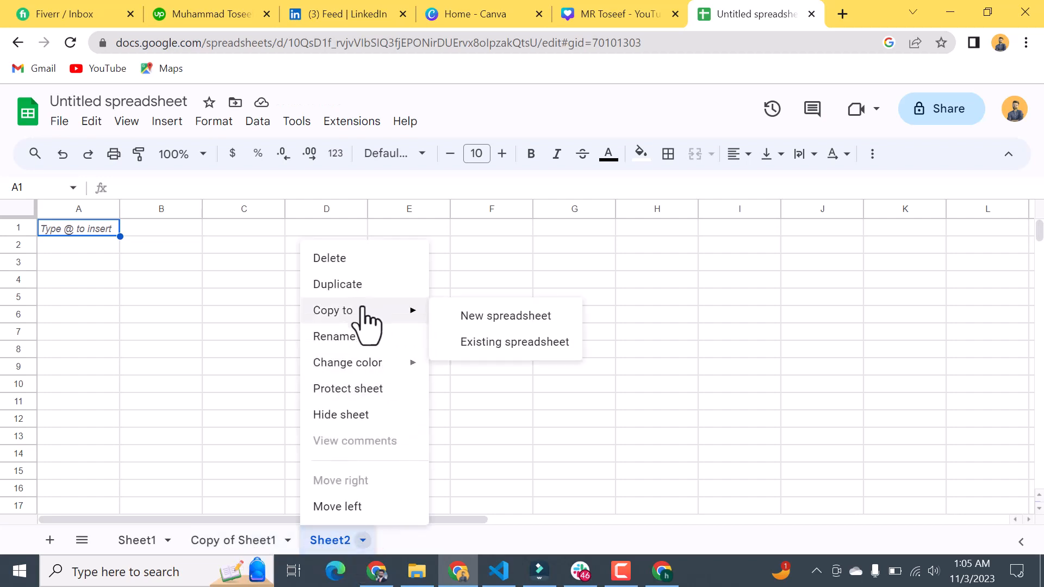
{"action": "left_click", "coordinate": [357, 337]}
{"action": "type", "text": "keywords"}
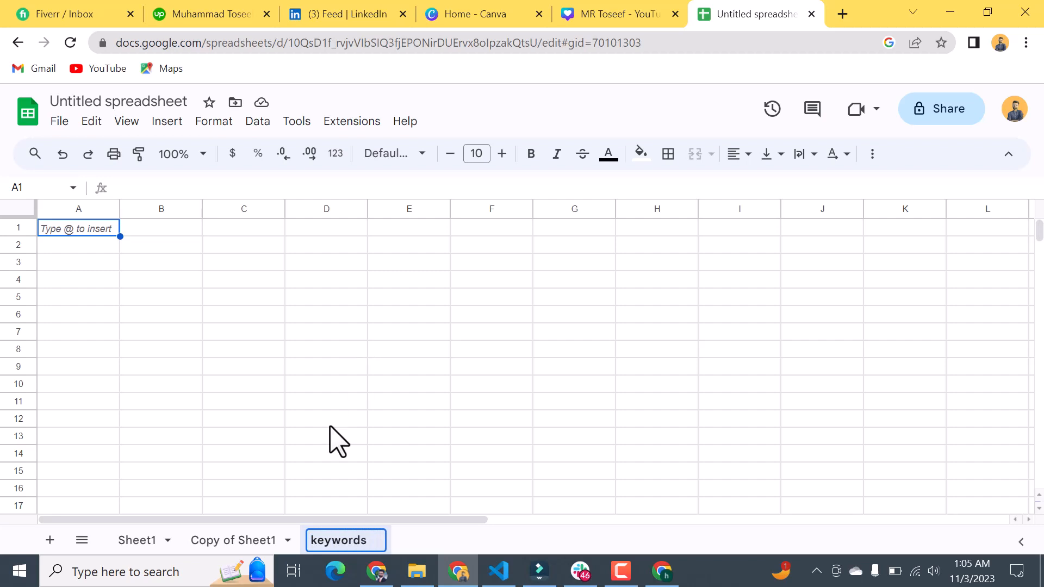
Step: Rename the sheet "Copy of Sheet1" as "detial"
{"action": "right_click", "coordinate": [254, 539]}
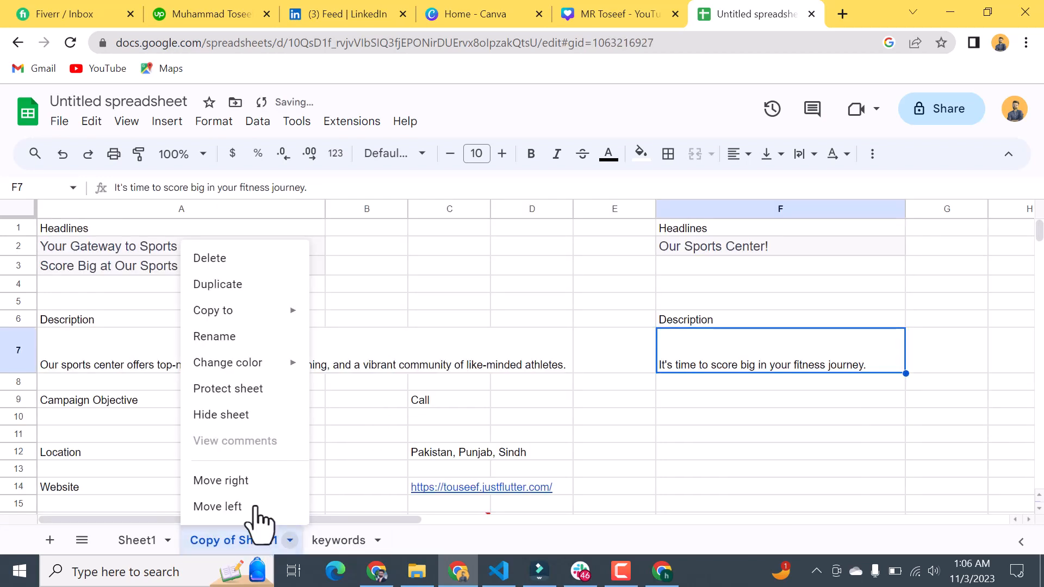
{"action": "mouse_move", "coordinate": [245, 318]}
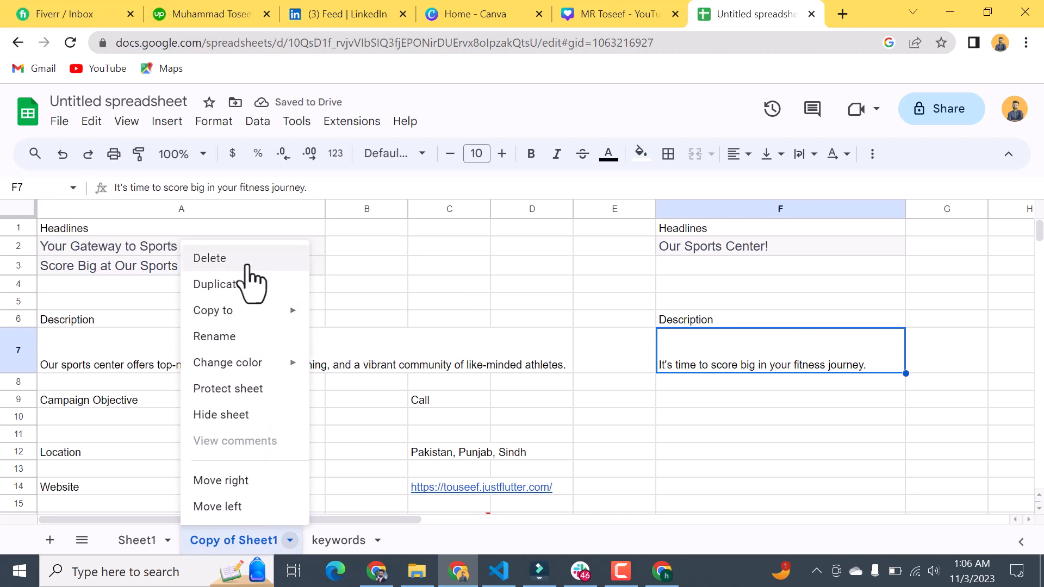
{"action": "left_click", "coordinate": [237, 333]}
{"action": "type", "text": "de"}
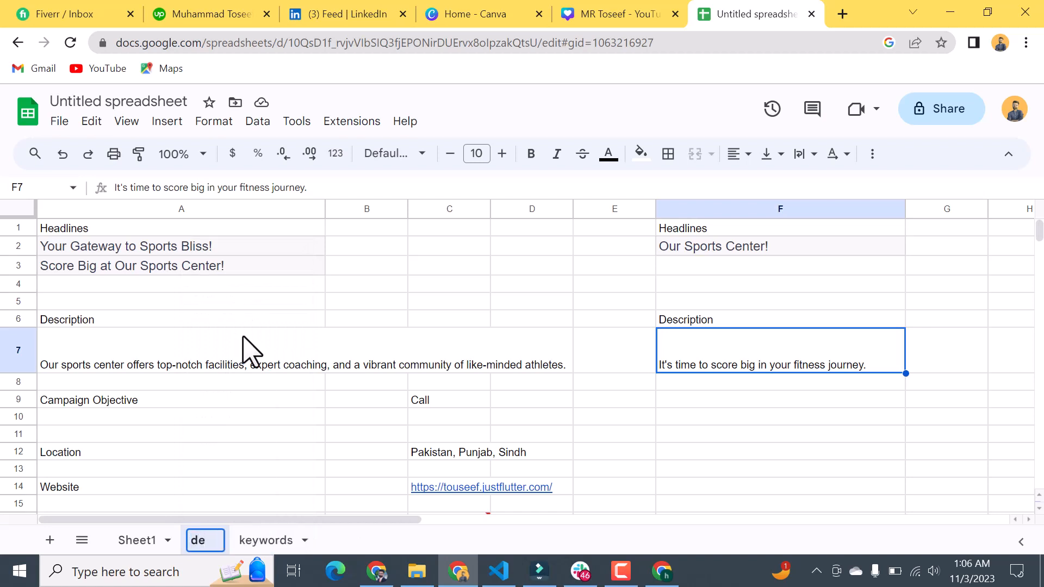
{"action": "key", "text": "BackSpace"}
{"action": "type", "text": "etial"}
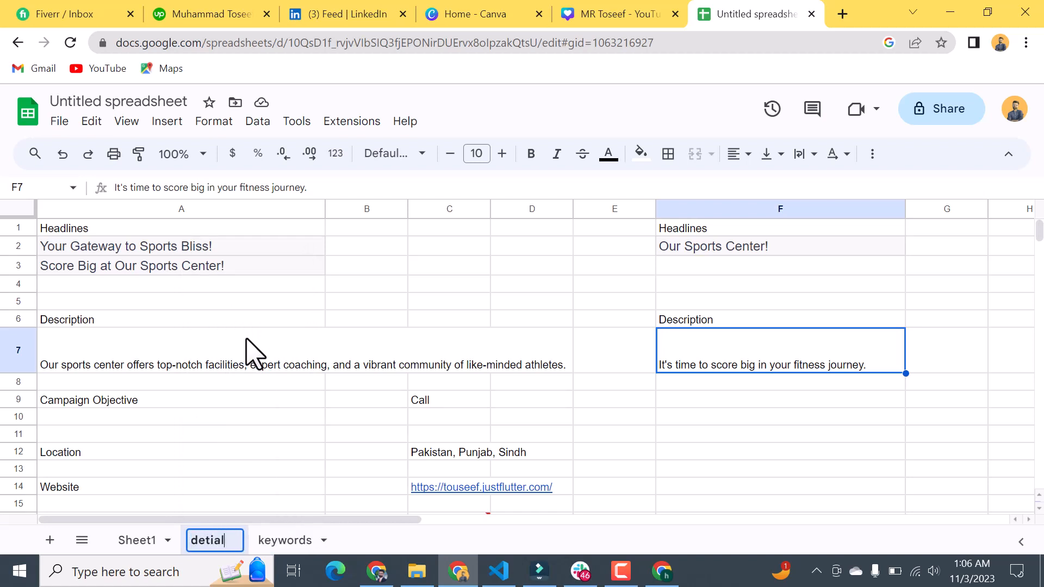
Step: Rename the sheet "Sheet1" as "client info"
{"action": "right_click", "coordinate": [148, 549]}
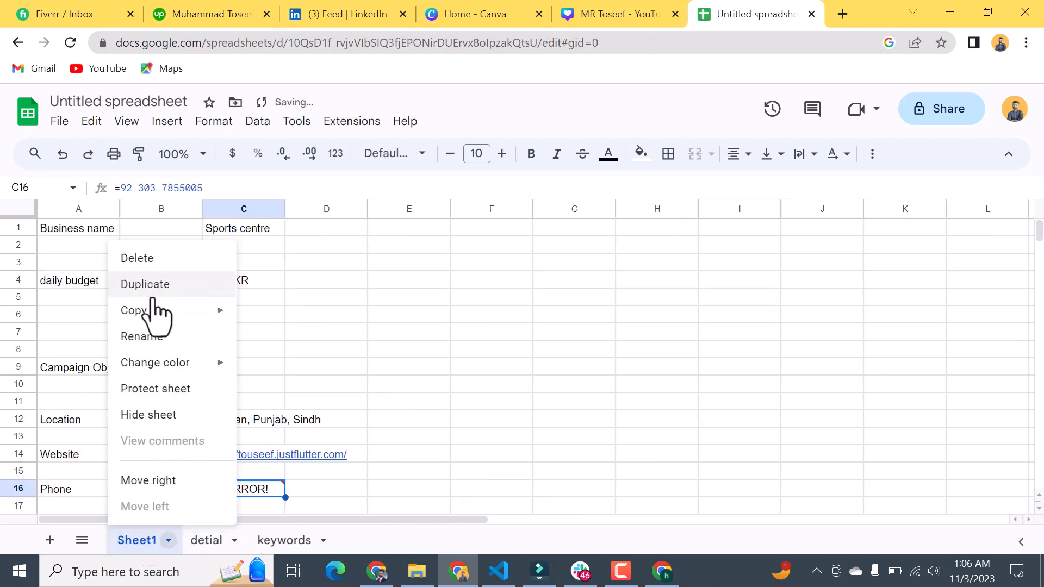
{"action": "left_click", "coordinate": [160, 339]}
{"action": "type", "text": "busi"}
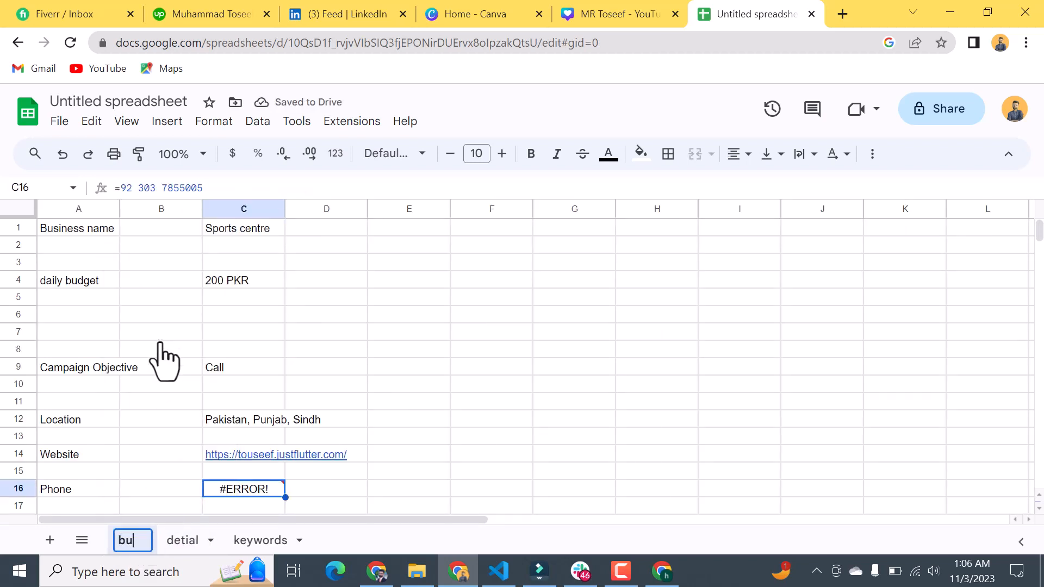
{"action": "key", "text": "BackSpace"}
{"action": "key", "text": "BackSpace"}
{"action": "key", "text": "BackSpace"}
{"action": "key", "text": "BackSpace"}
{"action": "type", "text": "c"}
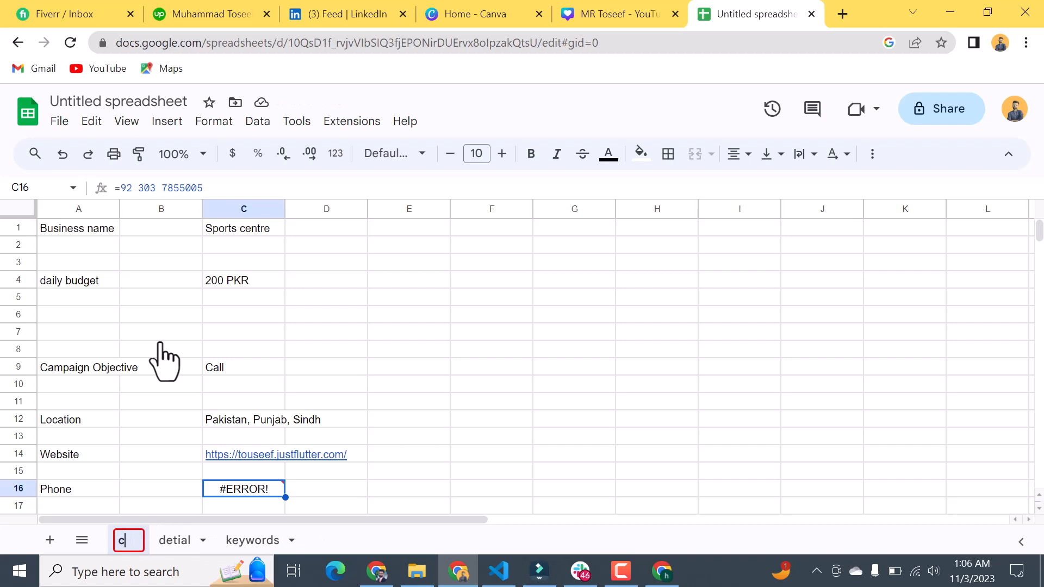
{"action": "type", "text": "lient info"}
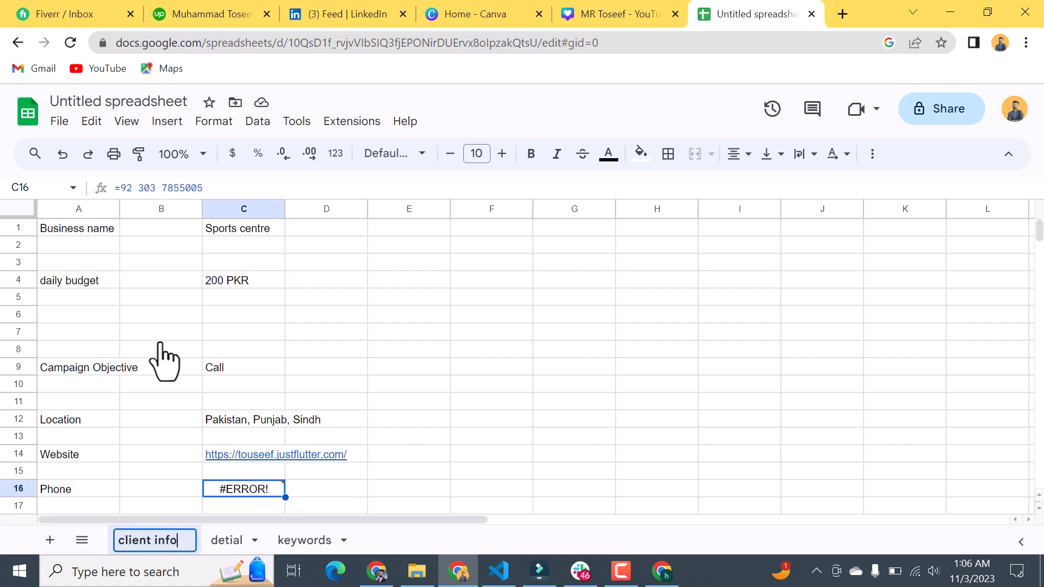
{"action": "key", "text": "Return"}
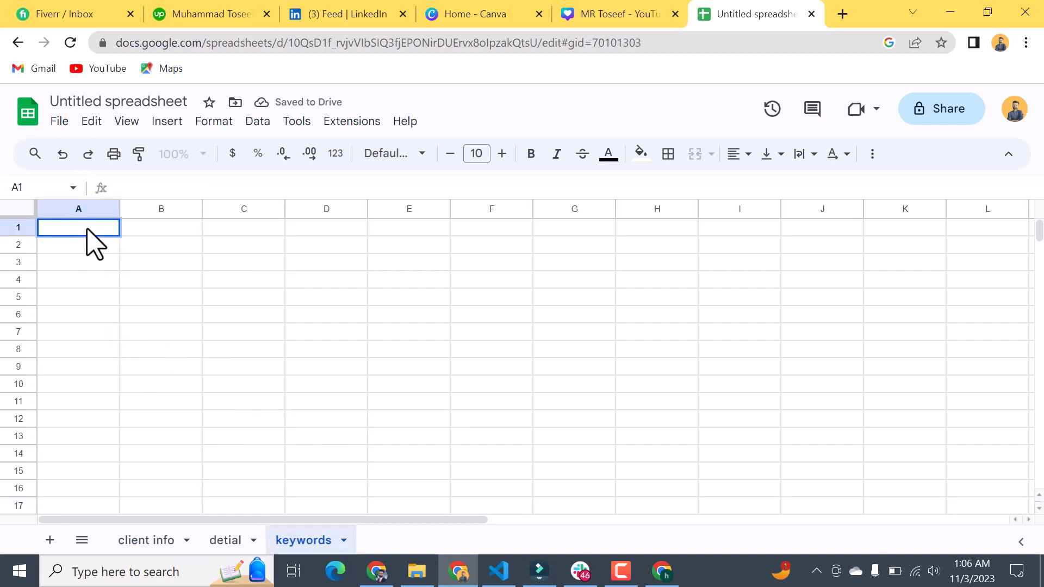
Step: Enter the heading "Keywords" in cell A1 of the keywords sheet
{"action": "type", "text": "eyw"}
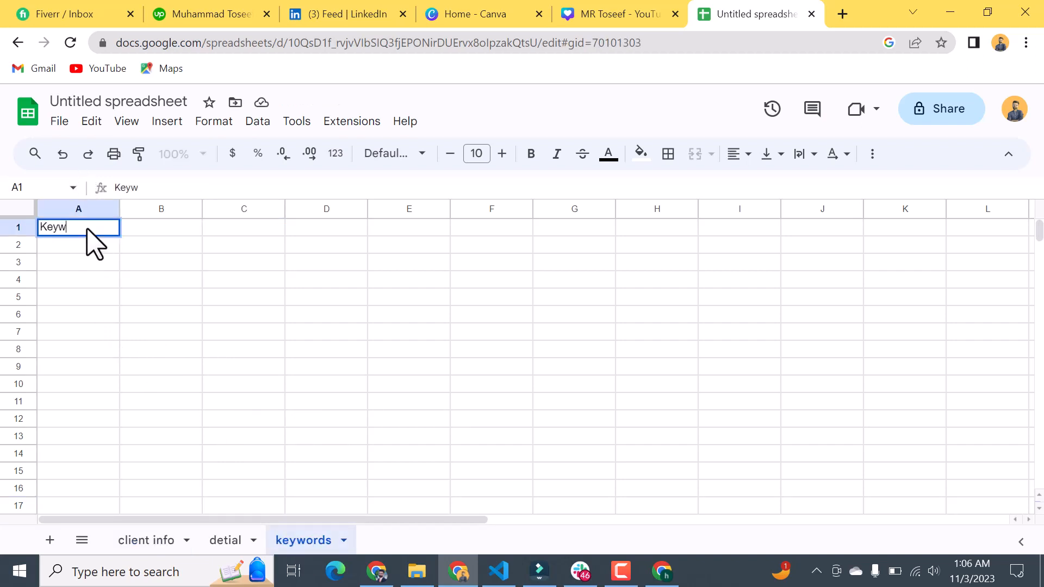
{"action": "type", "text": "ords"}
{"action": "key", "text": "Return"}
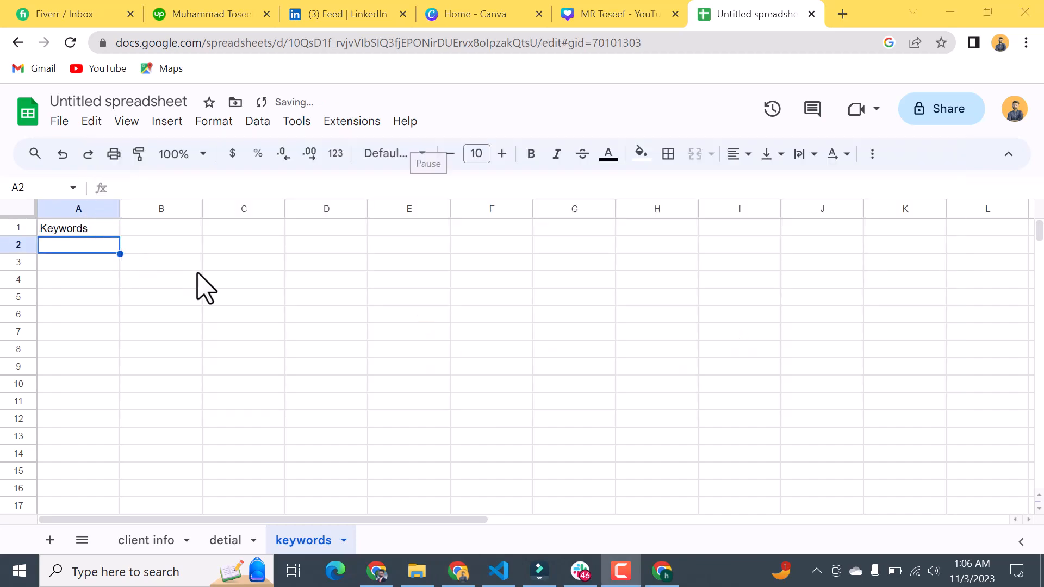
Step: Copy "Fast and reliable" from ChatGPT's keyword list into cell A2 of the keywords sheet and widen column A to fit it
{"action": "key", "text": "alt+Tab"}
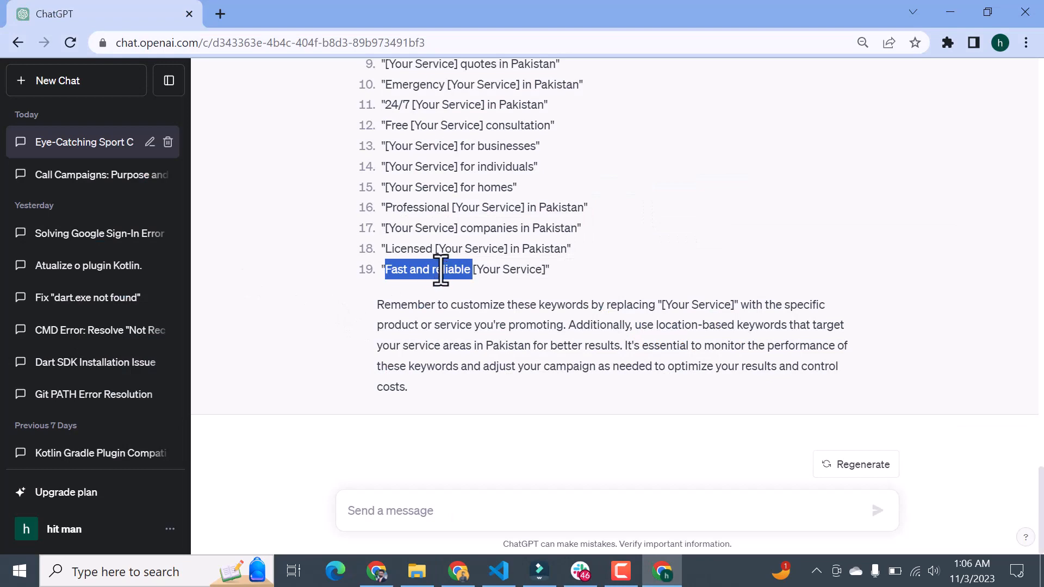
{"action": "right_click", "coordinate": [446, 276]}
{"action": "left_click", "coordinate": [471, 283]}
{"action": "key", "text": "alt+Tab"}
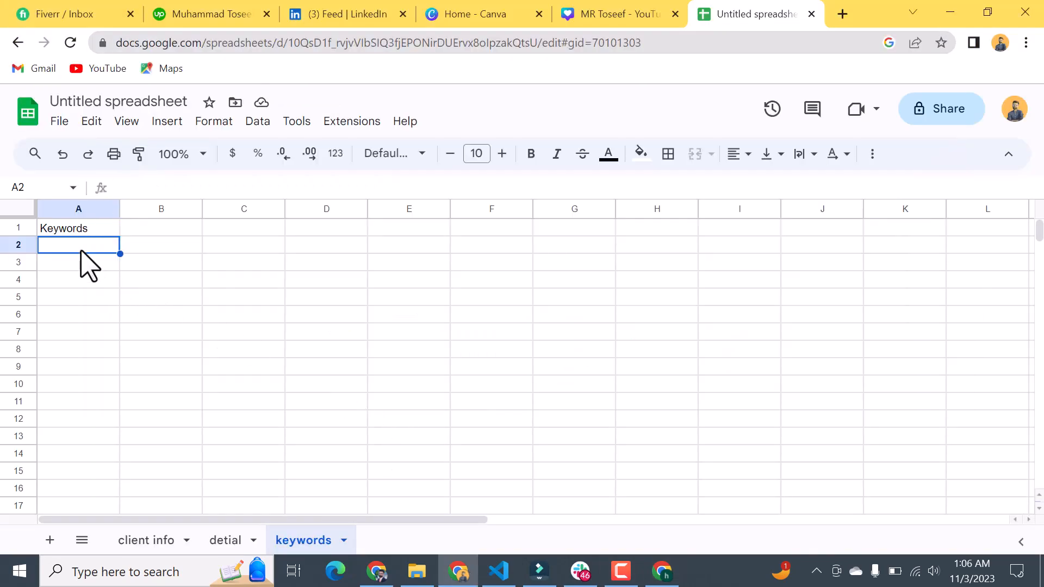
{"action": "key", "text": "ctrl+v"}
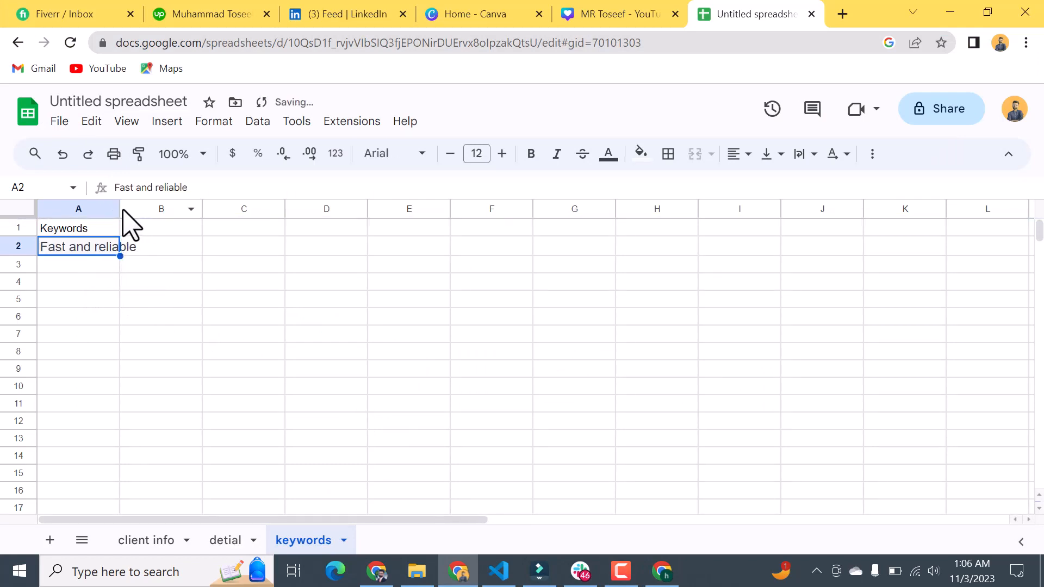
{"action": "left_click_drag", "start_coordinate": [120, 210], "coordinate": [232, 218]}
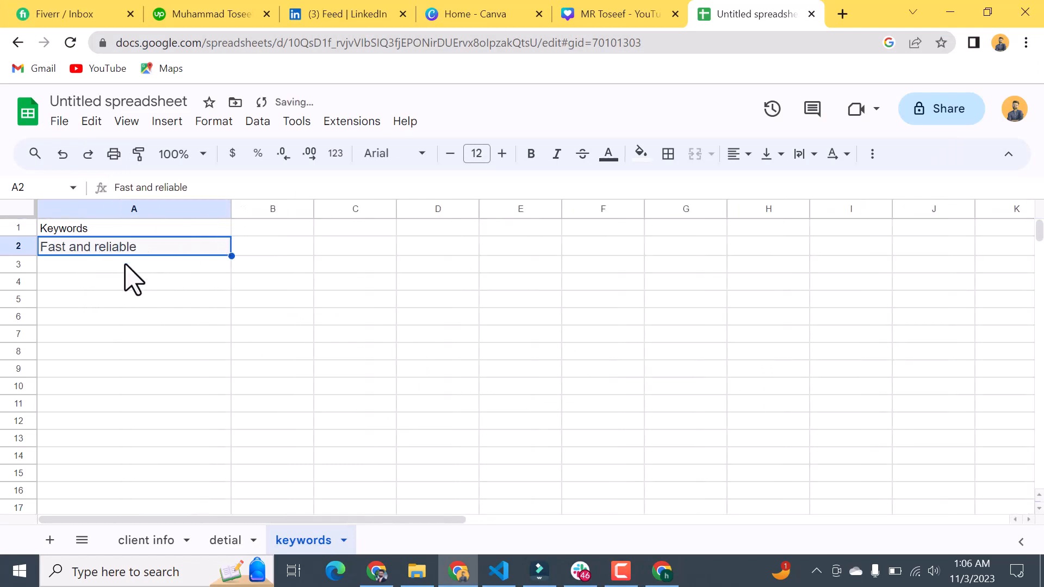
Step: Copy "24/7" from item 11 of ChatGPT's keyword list and paste it into cell A3 of the keywords sheet
{"action": "left_click", "coordinate": [129, 280]}
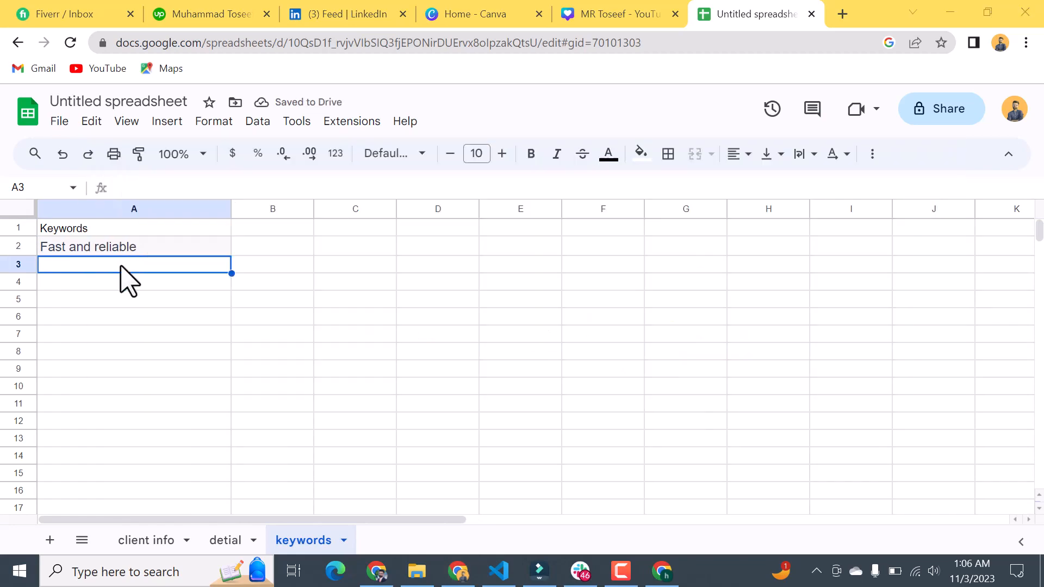
{"action": "key", "text": "alt+Tab"}
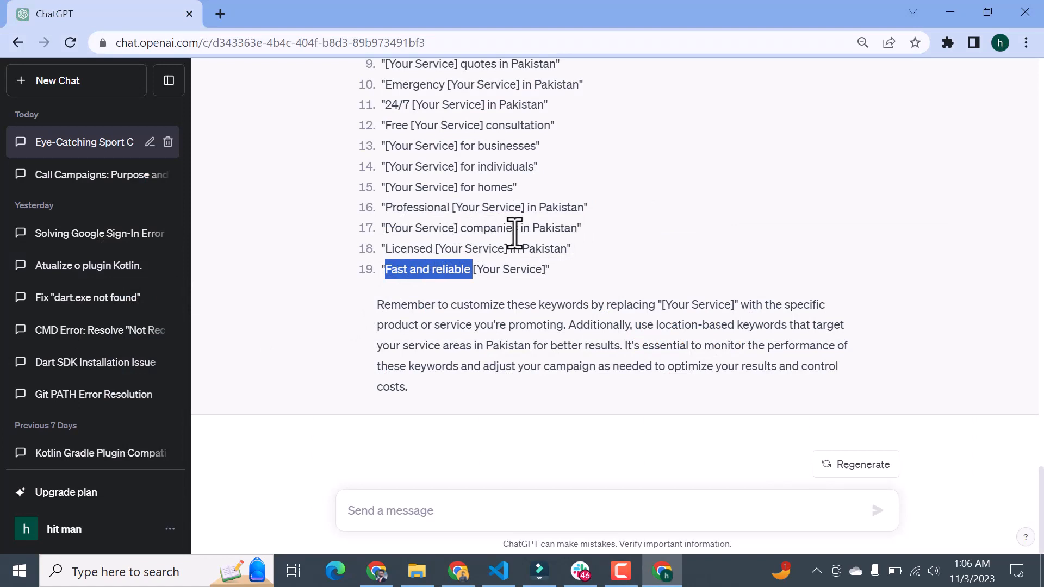
{"action": "scroll", "coordinate": [517, 232], "scroll_direction": "up", "scroll_amount": 3}
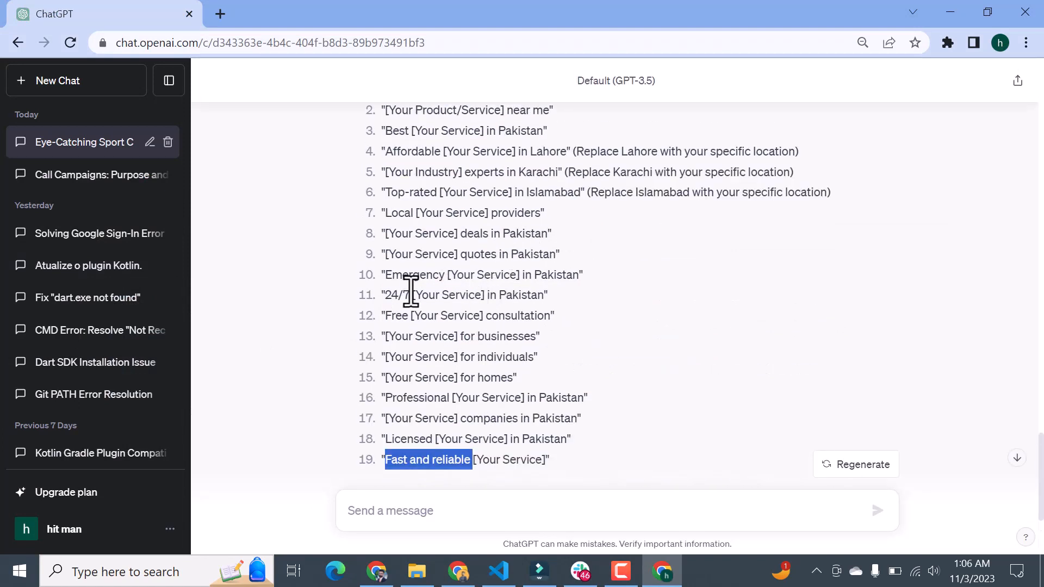
{"action": "left_click_drag", "start_coordinate": [411, 294], "coordinate": [384, 296]}
{"action": "key", "text": "alt+Tab"}
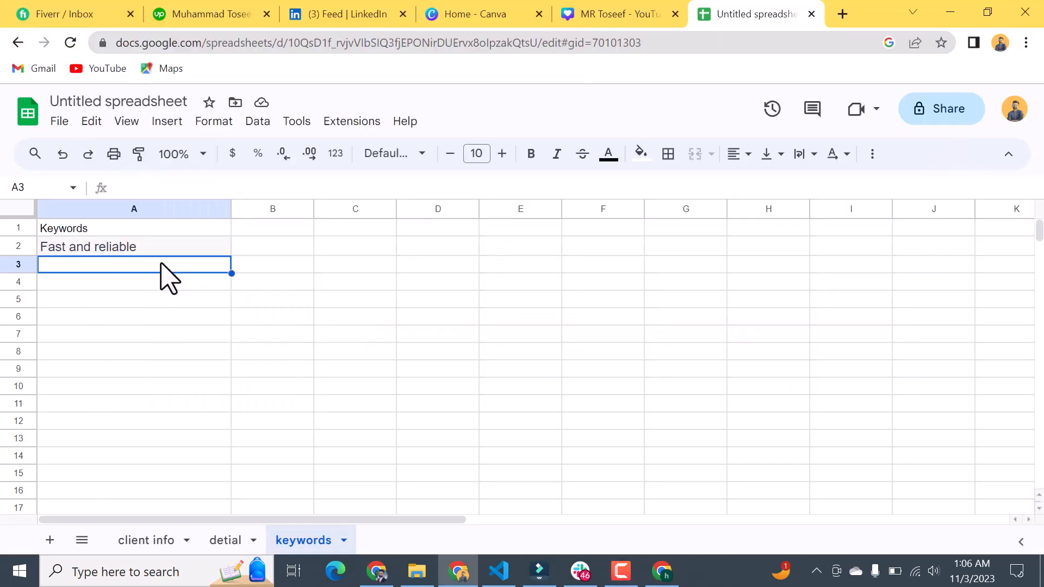
{"action": "key", "text": "ctrl+v"}
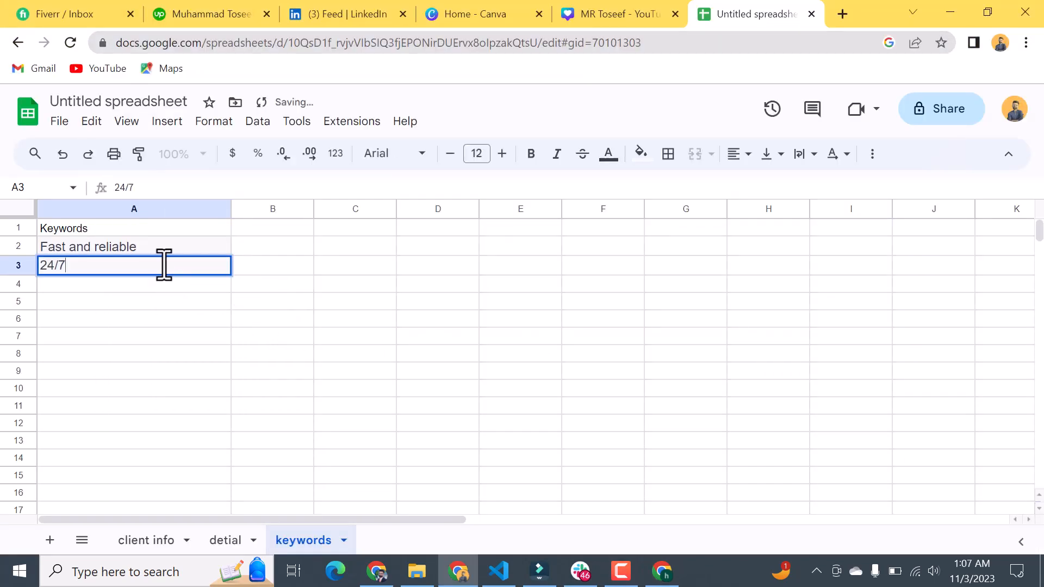
{"action": "left_click", "coordinate": [104, 284]}
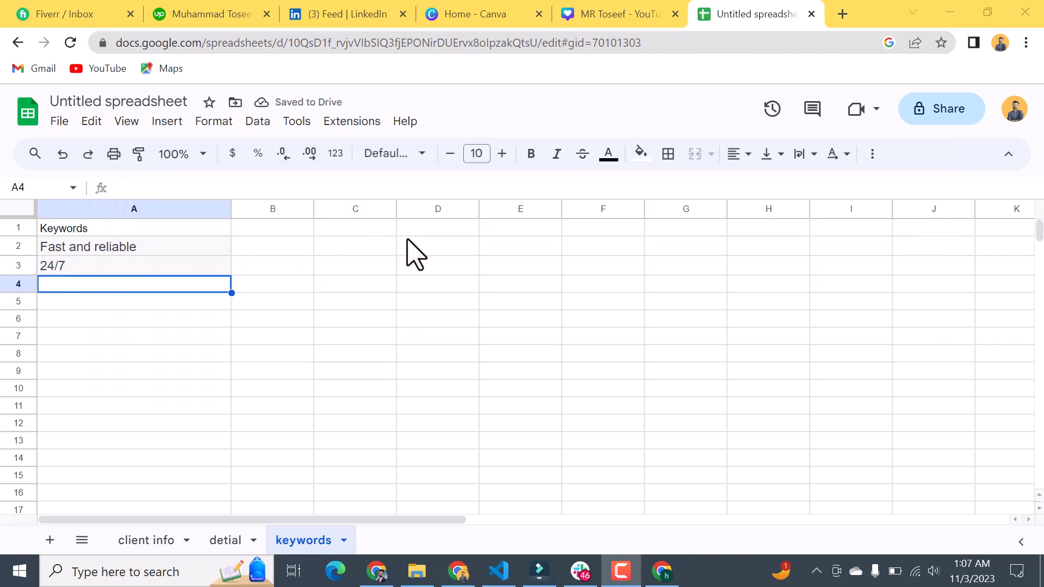
Step: Switch to ChatGPT, look over its keyword list and send the prompt "please provide keywords for sports center"
{"action": "key", "text": "alt+Tab"}
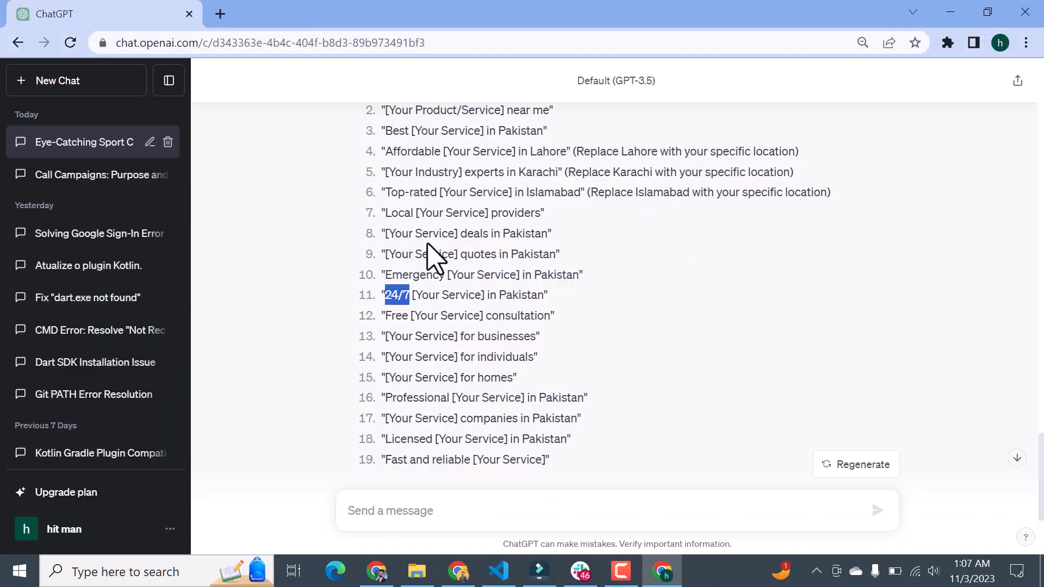
{"action": "scroll", "coordinate": [430, 253], "scroll_direction": "up", "scroll_amount": 3}
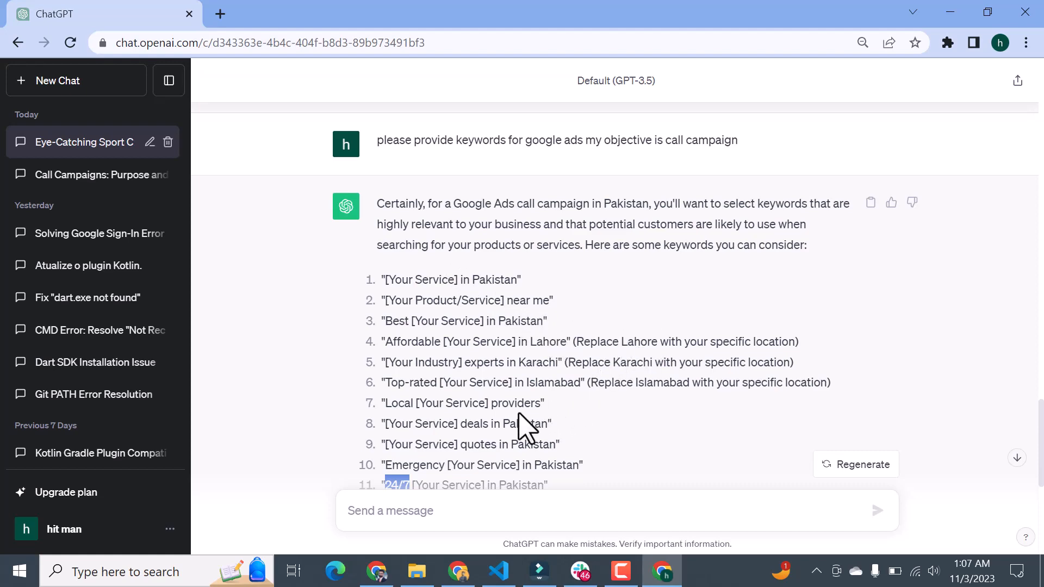
{"action": "scroll", "coordinate": [516, 430], "scroll_direction": "down", "scroll_amount": 6}
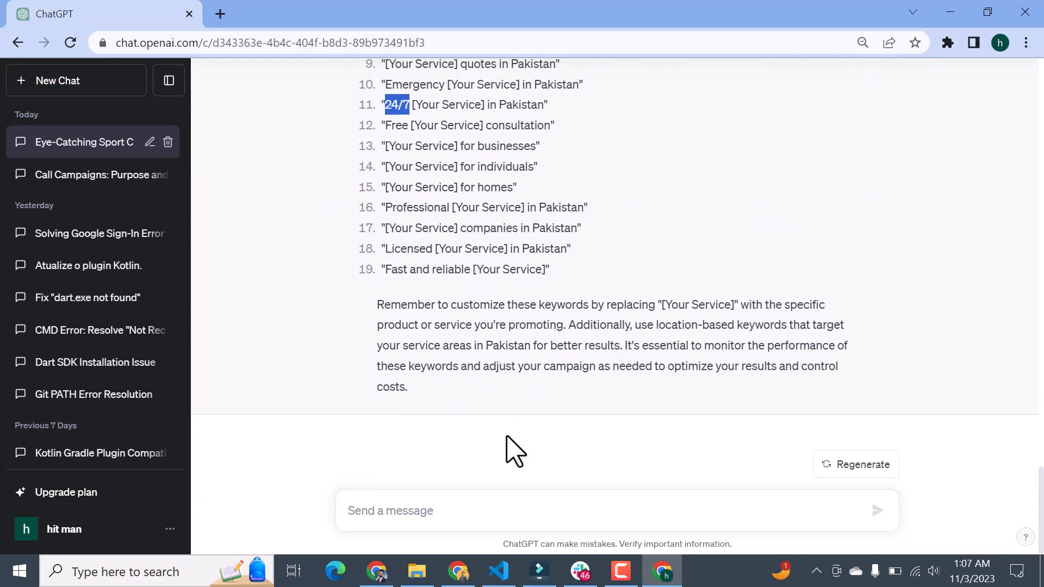
{"action": "left_click", "coordinate": [480, 508]}
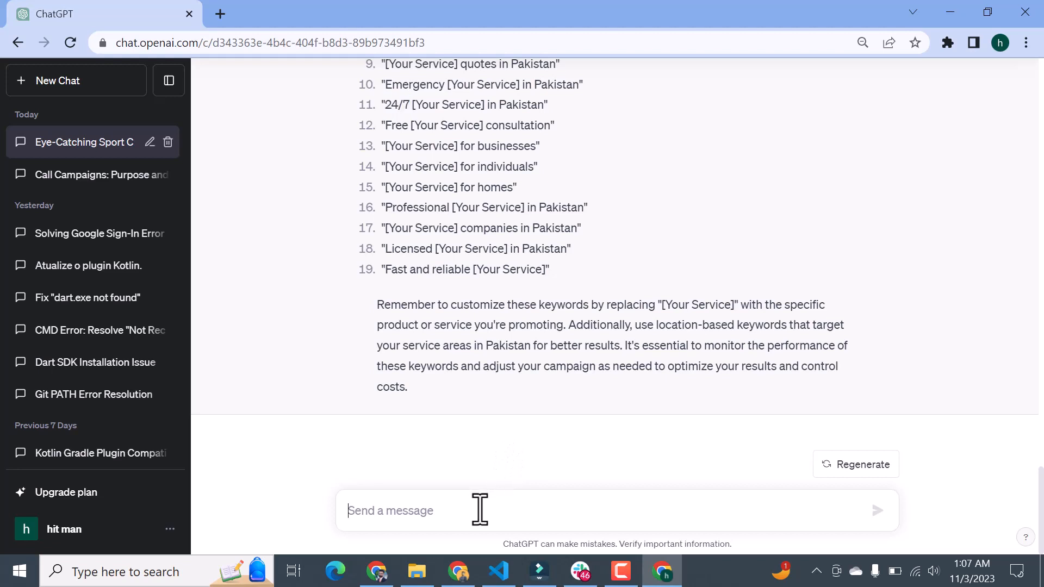
{"action": "type", "text": "please p"}
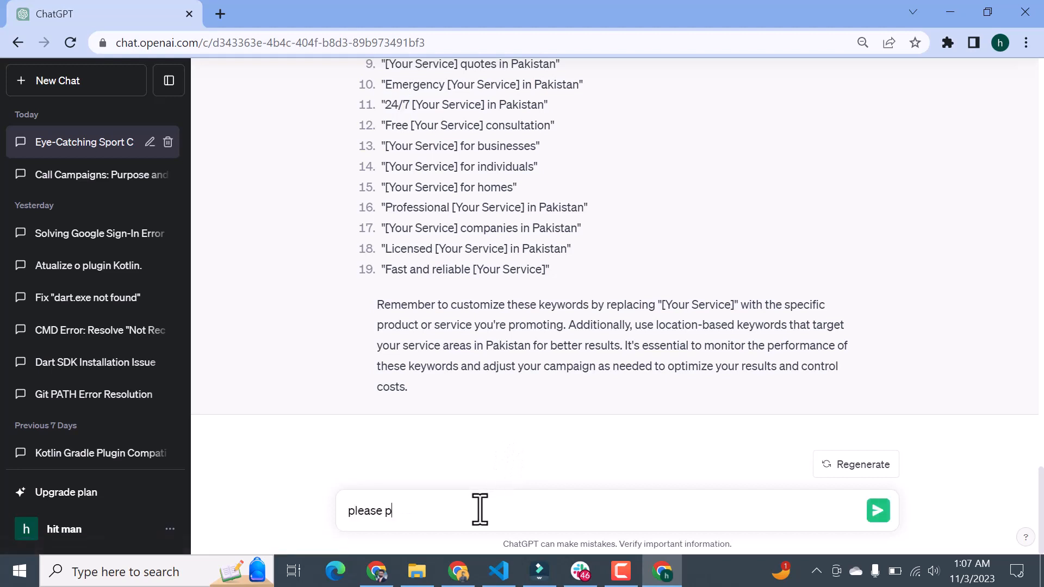
{"action": "type", "text": "rovide keywords agaings"}
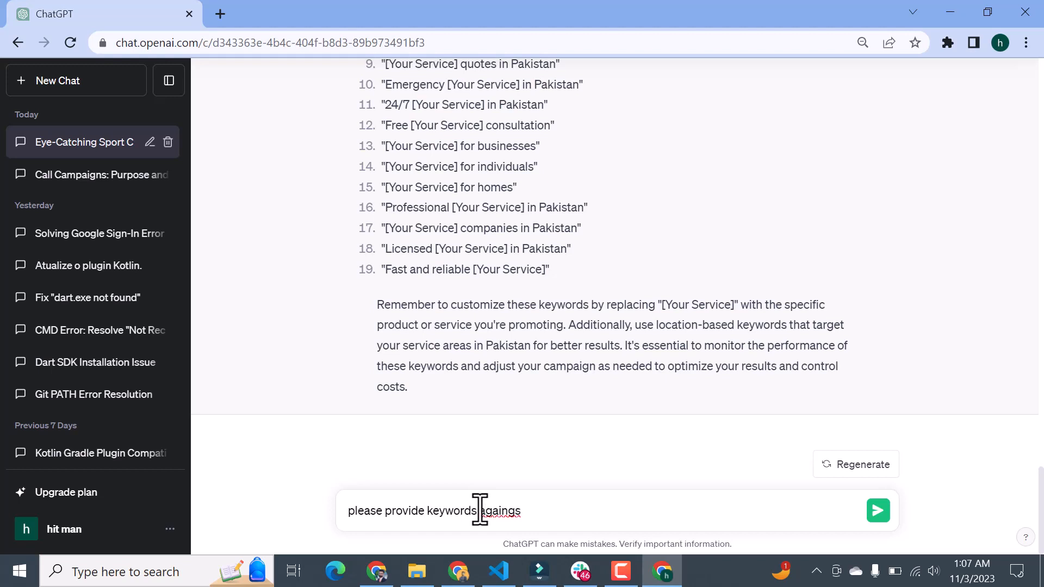
{"action": "key", "text": "BackSpace"}
{"action": "key", "text": "BackSpace"}
{"action": "key", "text": "BackSpace"}
{"action": "key", "text": "BackSpace"}
{"action": "key", "text": "BackSpace"}
{"action": "key", "text": "BackSpace"}
{"action": "key", "text": "BackSpace"}
{"action": "type", "text": "ere"}
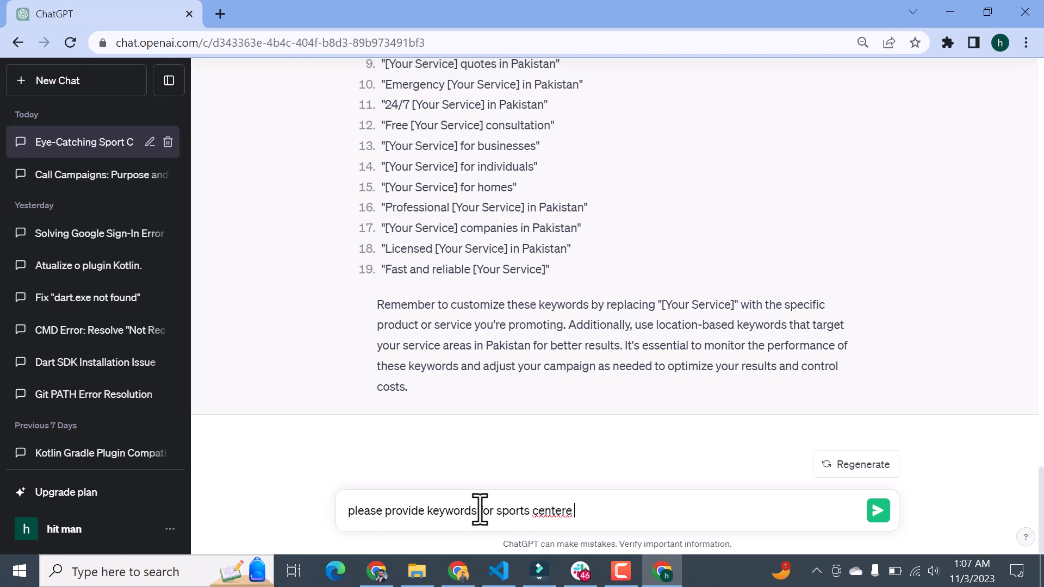
{"action": "key", "text": "BackSpace"}
{"action": "key", "text": "BackSpace"}
{"action": "key", "text": "Return"}
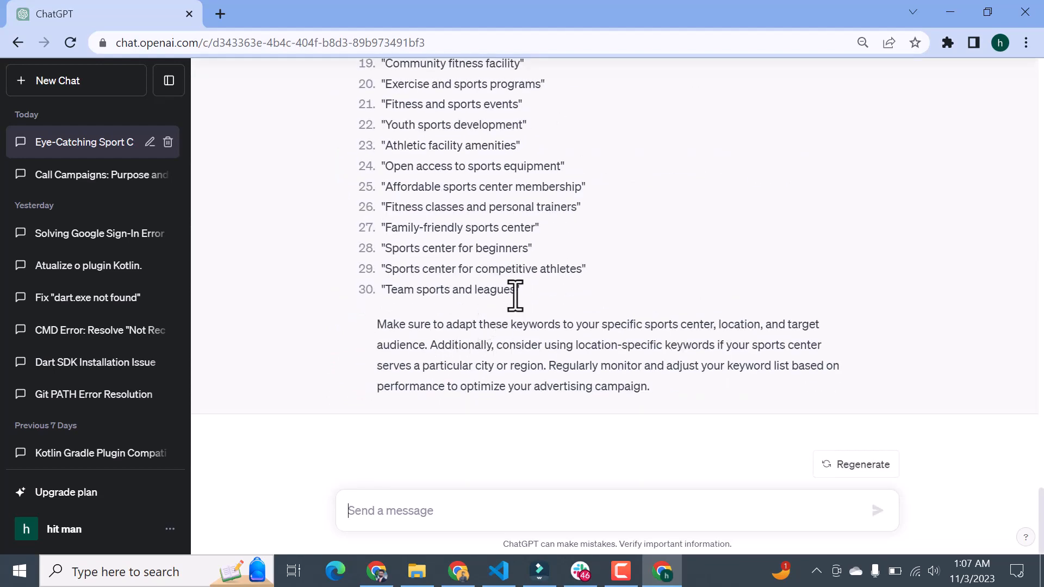
Step: Copy "Team sports and leagues" from item 30 of ChatGPT's sports center keyword list into cell A4 of the keywords sheet
{"action": "left_click_drag", "start_coordinate": [516, 292], "coordinate": [392, 303]}
{"action": "key", "text": "alt+Tab"}
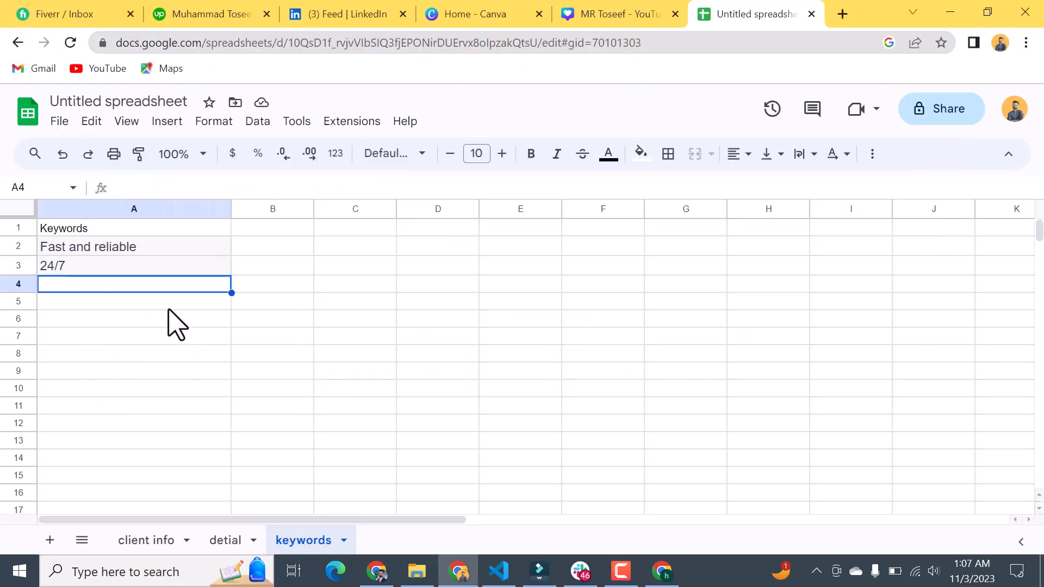
{"action": "key", "text": "ctrl+v"}
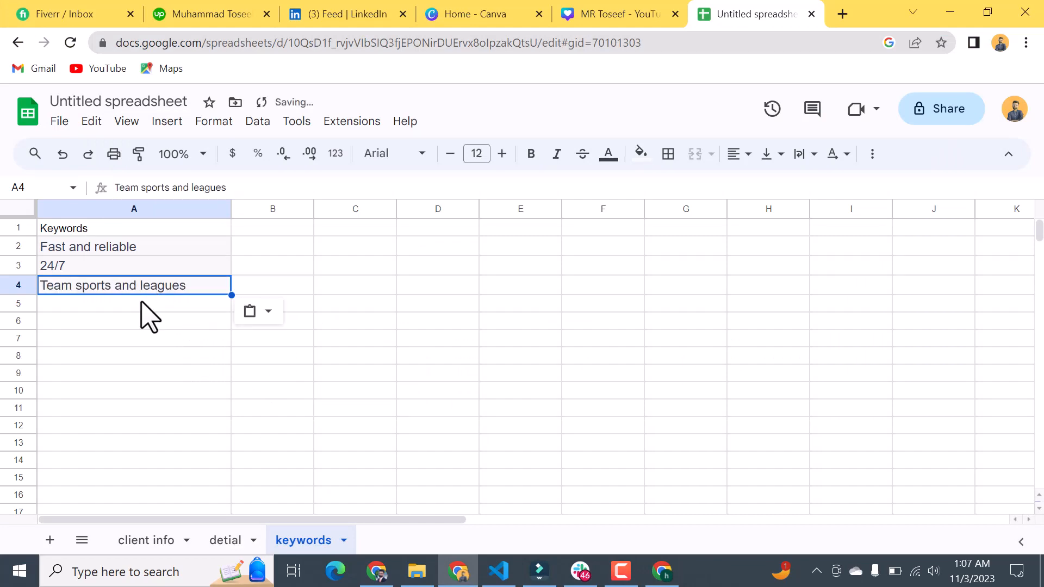
Step: Copy "Exercise and sports programs" from item 20 of ChatGPT's keyword list into cell A5 of the keywords sheet
{"action": "key", "text": "alt+Tab"}
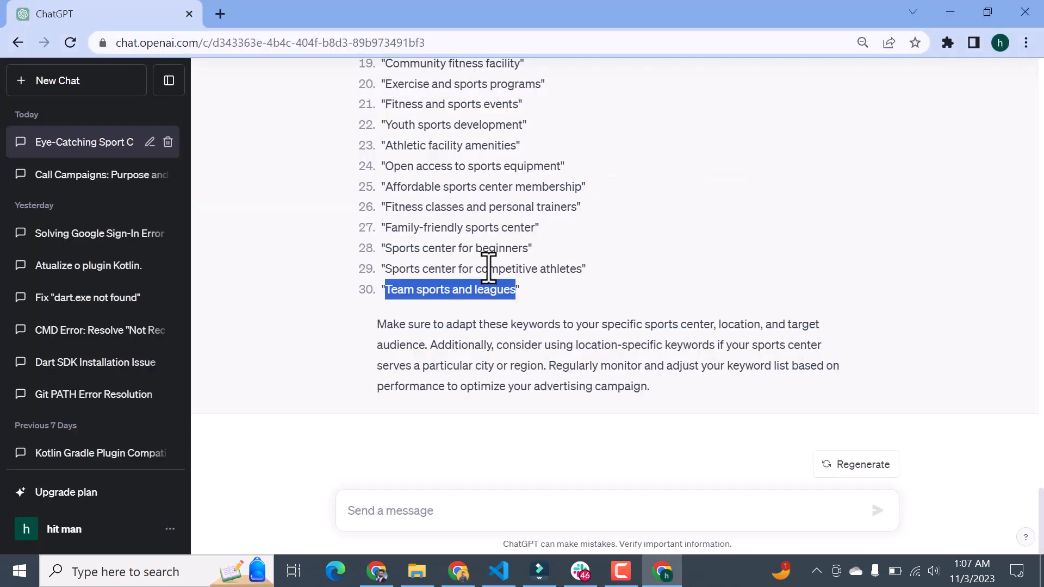
{"action": "scroll", "coordinate": [490, 267], "scroll_direction": "up", "scroll_amount": 3}
{"action": "left_click_drag", "start_coordinate": [540, 274], "coordinate": [390, 274]}
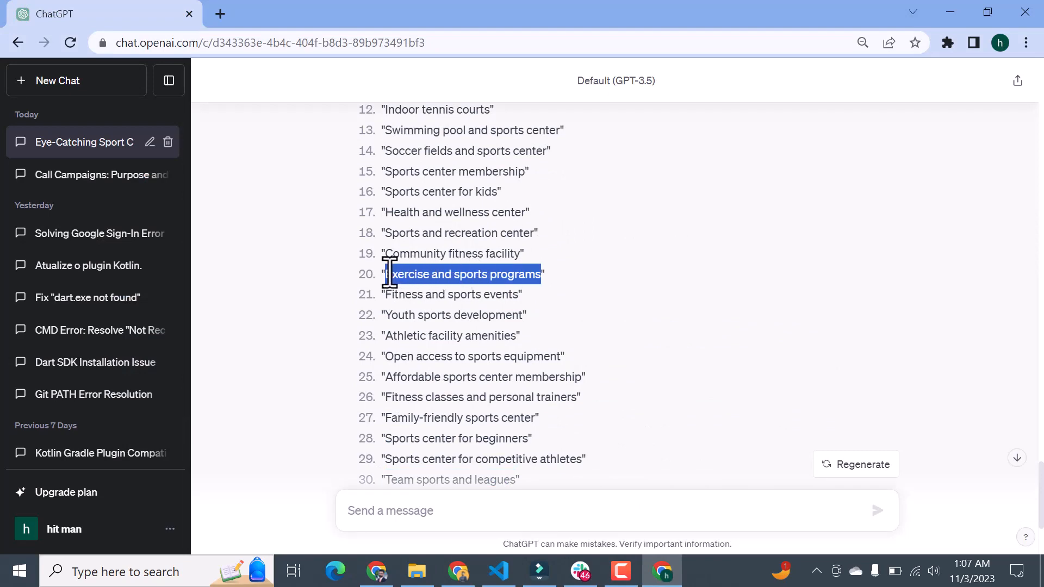
{"action": "key", "text": "alt+Tab"}
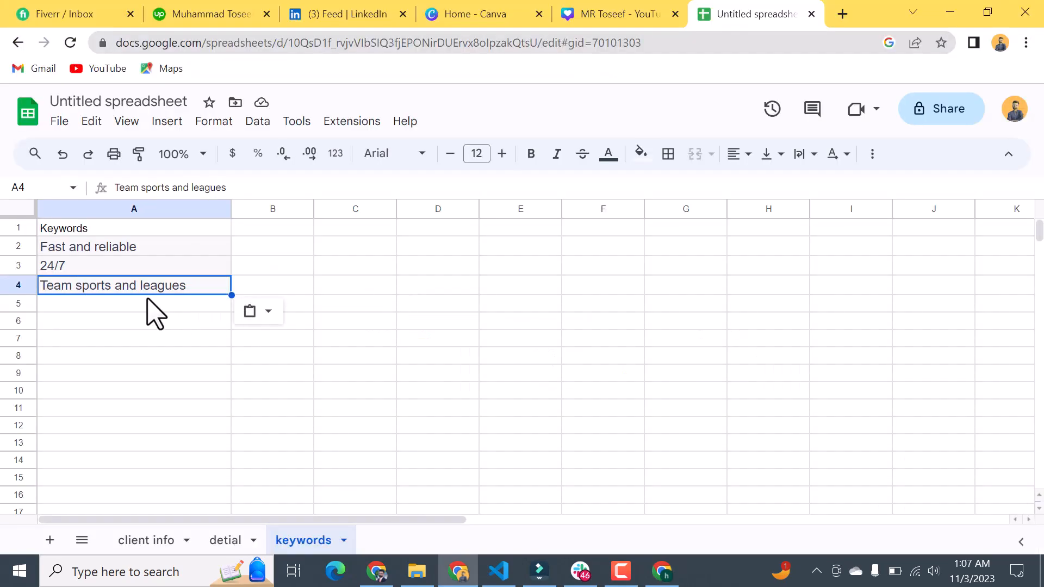
{"action": "left_click", "coordinate": [146, 304]}
{"action": "key", "text": "ctrl+v"}
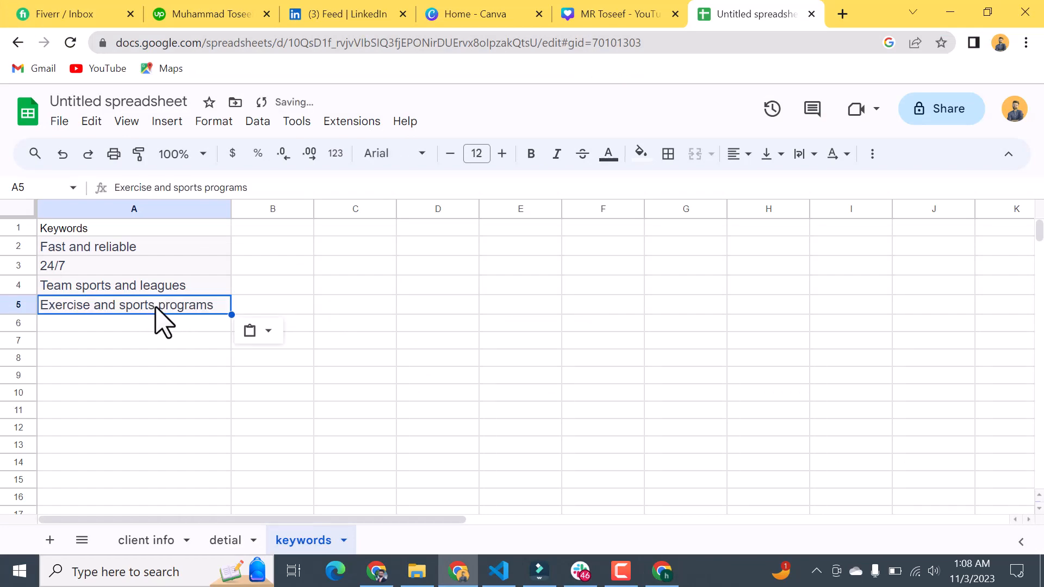
Step: Copy "Community fitness facility" from item 19 of ChatGPT's keyword list into cell A6 of the keywords sheet
{"action": "key", "text": "alt+Tab"}
{"action": "left_click_drag", "start_coordinate": [520, 253], "coordinate": [389, 254]}
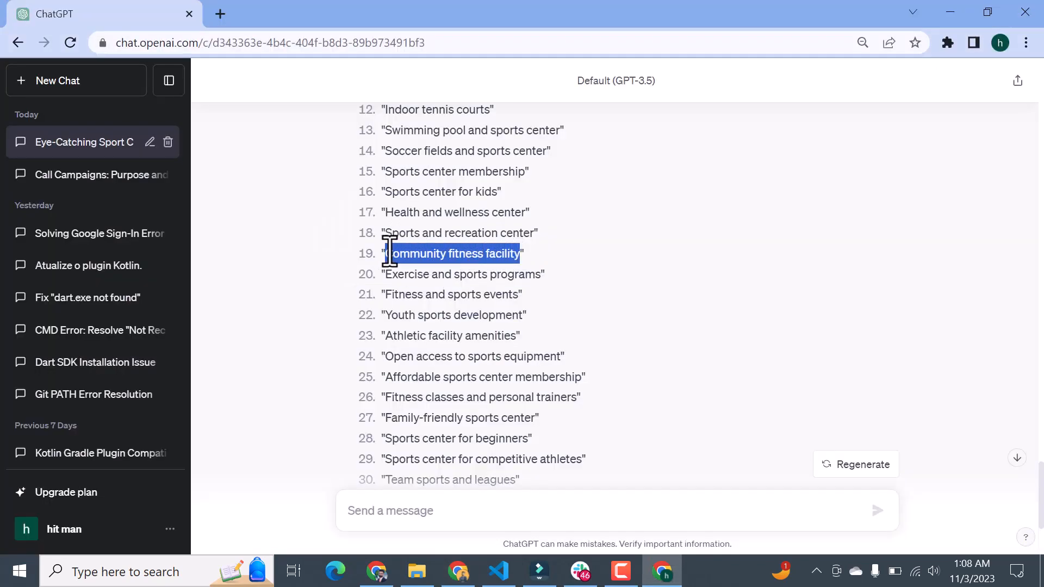
{"action": "key", "text": "alt+Tab"}
{"action": "left_click", "coordinate": [160, 325]}
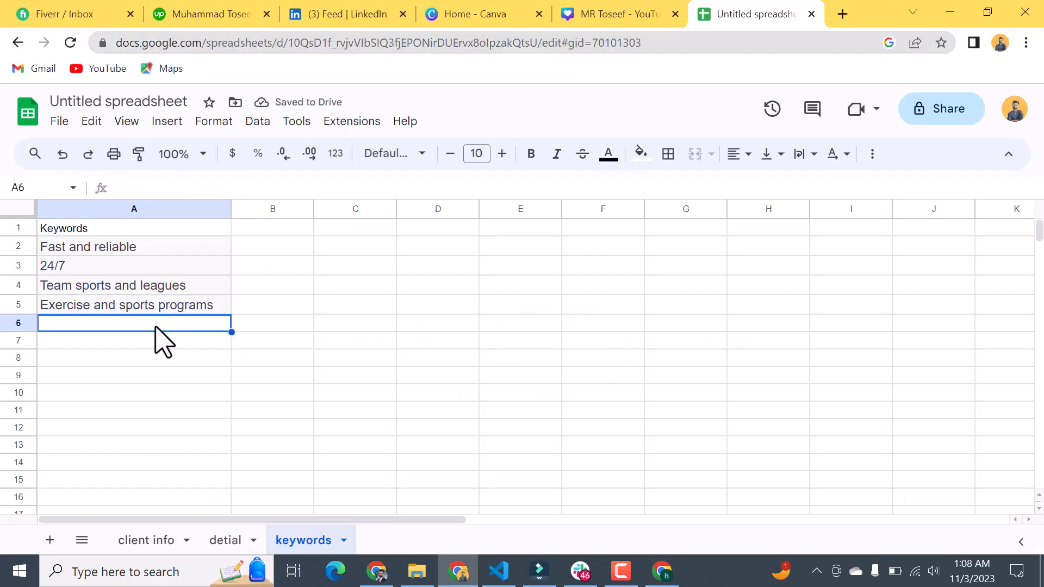
{"action": "key", "text": "ctrl+v"}
Step: Copy "State-of-the-art sports equipment" from item 10 of ChatGPT's keyword list into cell A7 of the keywords sheet
{"action": "left_click", "coordinate": [228, 339]}
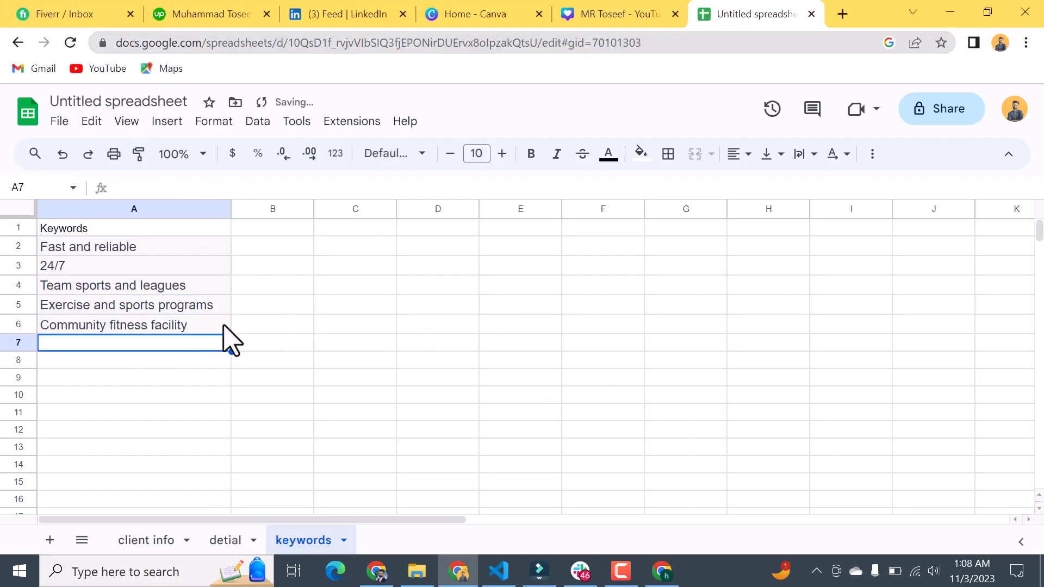
{"action": "key", "text": "alt+Tab"}
{"action": "scroll", "coordinate": [426, 254], "scroll_direction": "up", "scroll_amount": 3}
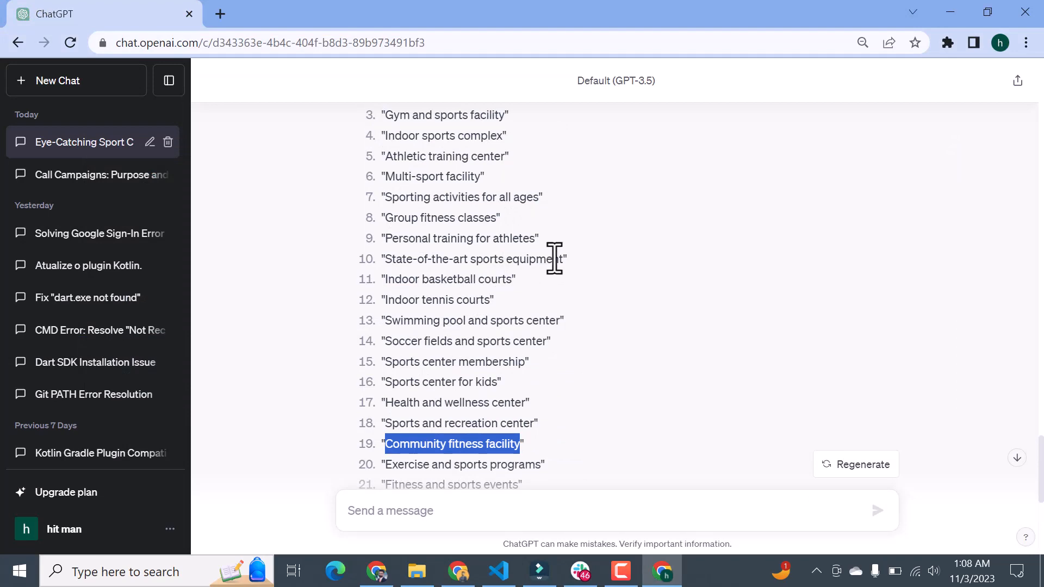
{"action": "left_click_drag", "start_coordinate": [564, 262], "coordinate": [390, 260]}
{"action": "key", "text": "ctrl+c"}
{"action": "key", "text": "alt+Tab"}
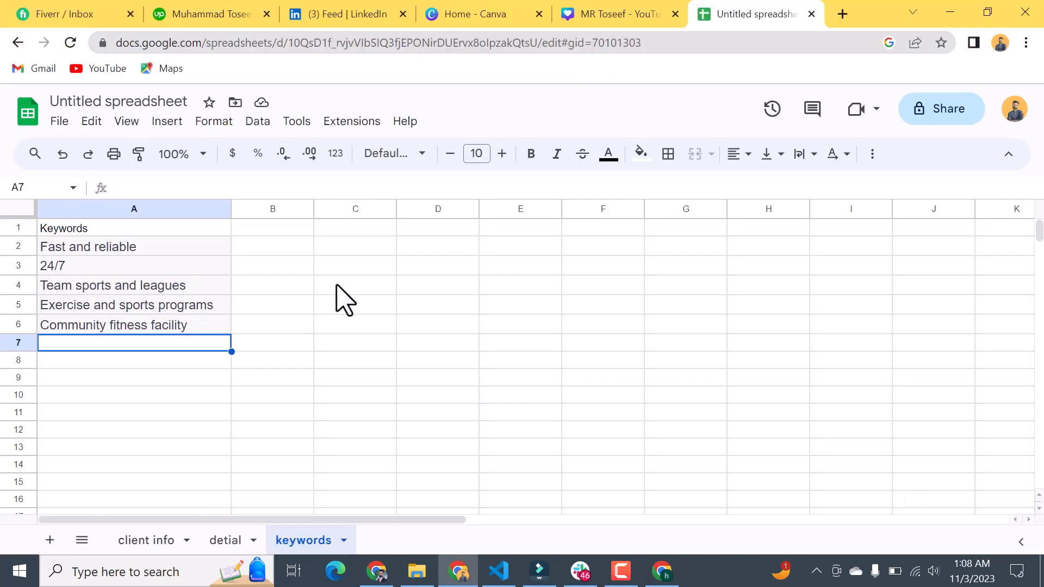
{"action": "key", "text": "ctrl+v"}
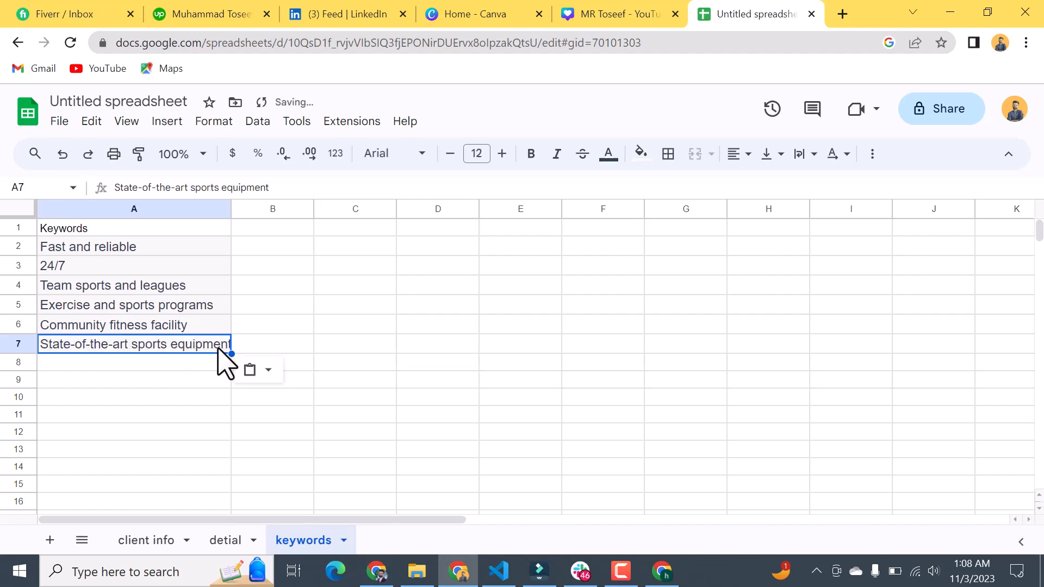
Step: Copy "Personal training for athletes" from item 9 of ChatGPT's keyword list into cell A8 of the keywords sheet
{"action": "key", "text": "alt+Tab"}
{"action": "left_click_drag", "start_coordinate": [529, 240], "coordinate": [430, 234]}
{"action": "left_click", "coordinate": [602, 252]}
{"action": "left_click_drag", "start_coordinate": [536, 240], "coordinate": [388, 239]}
{"action": "key", "text": "alt+Tab"}
{"action": "left_click", "coordinate": [137, 362]}
{"action": "key", "text": "ctrl+v"}
Step: Copy "Sports center near me" from item 1 of ChatGPT's keyword list into cell A9 of the keywords sheet
{"action": "key", "text": "alt+Tab"}
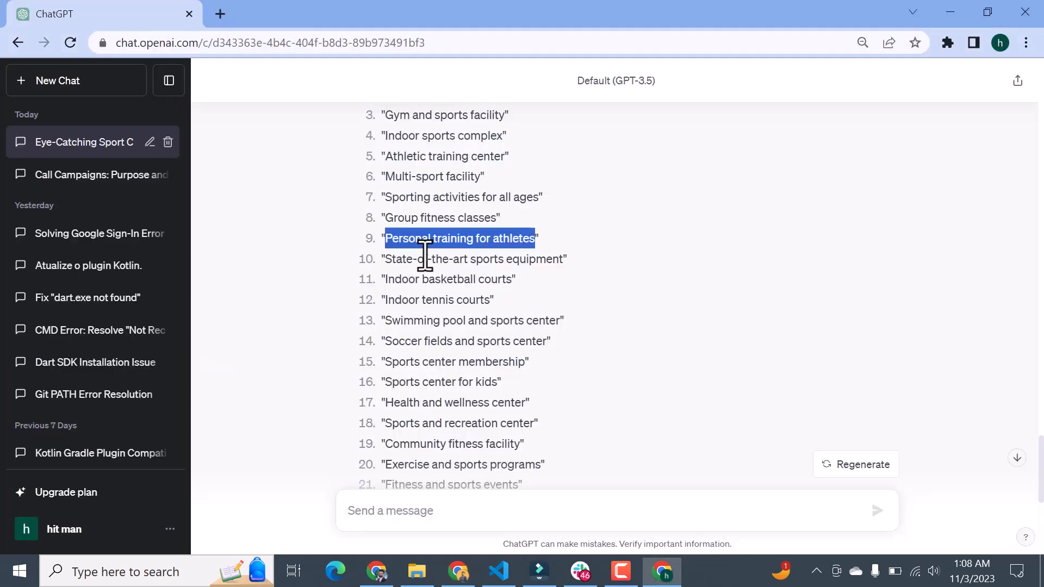
{"action": "scroll", "coordinate": [449, 289], "scroll_direction": "up", "scroll_amount": 3}
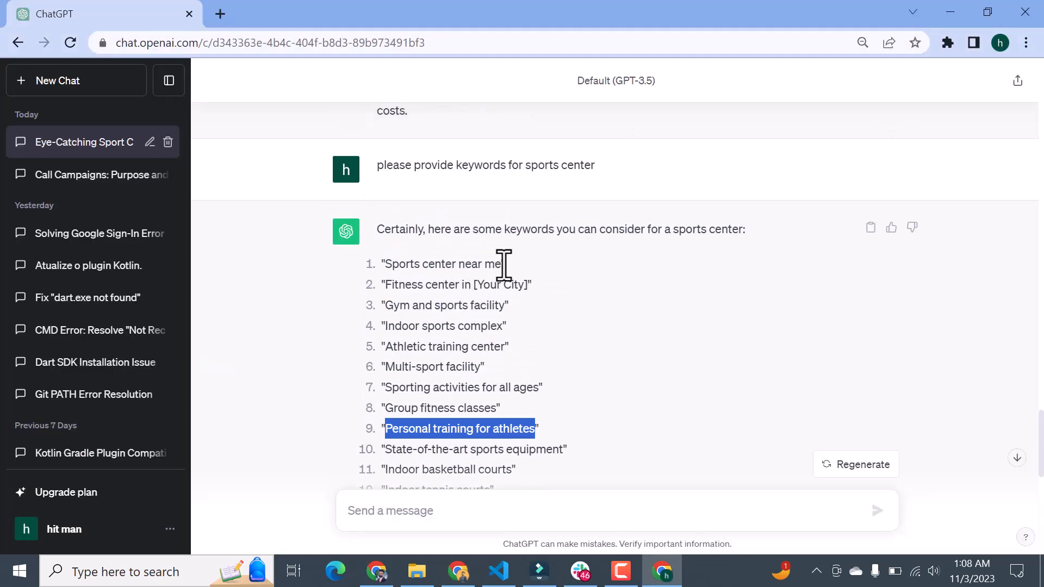
{"action": "left_click_drag", "start_coordinate": [503, 265], "coordinate": [391, 271]}
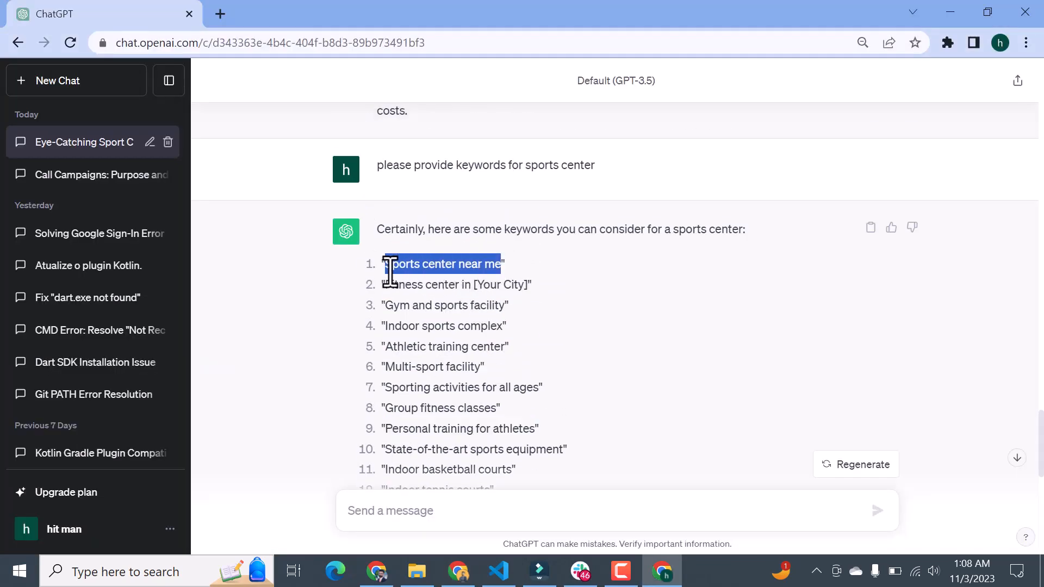
{"action": "key", "text": "alt+Tab"}
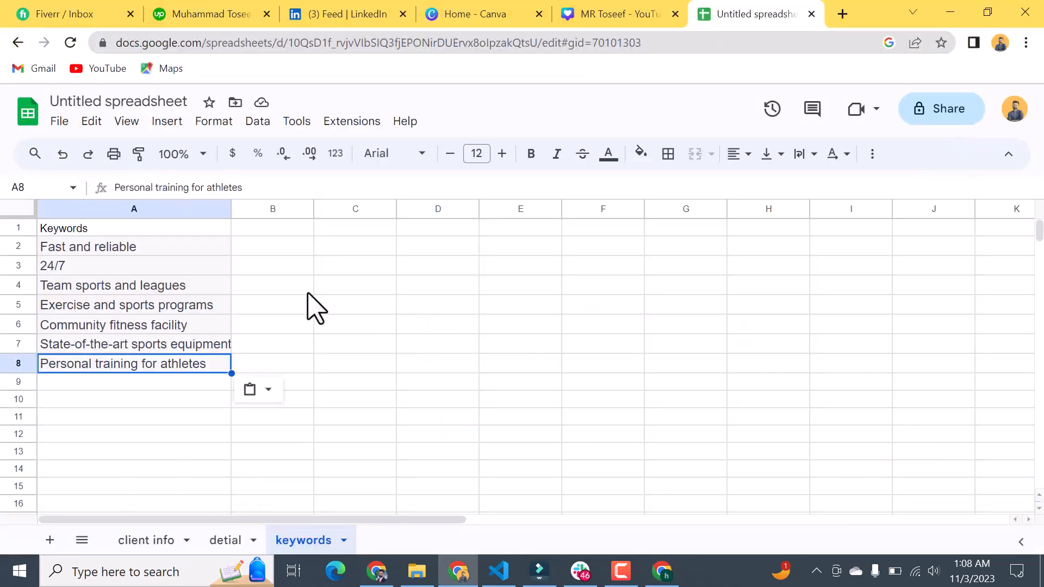
{"action": "left_click", "coordinate": [147, 384]}
{"action": "key", "text": "ctrl+v"}
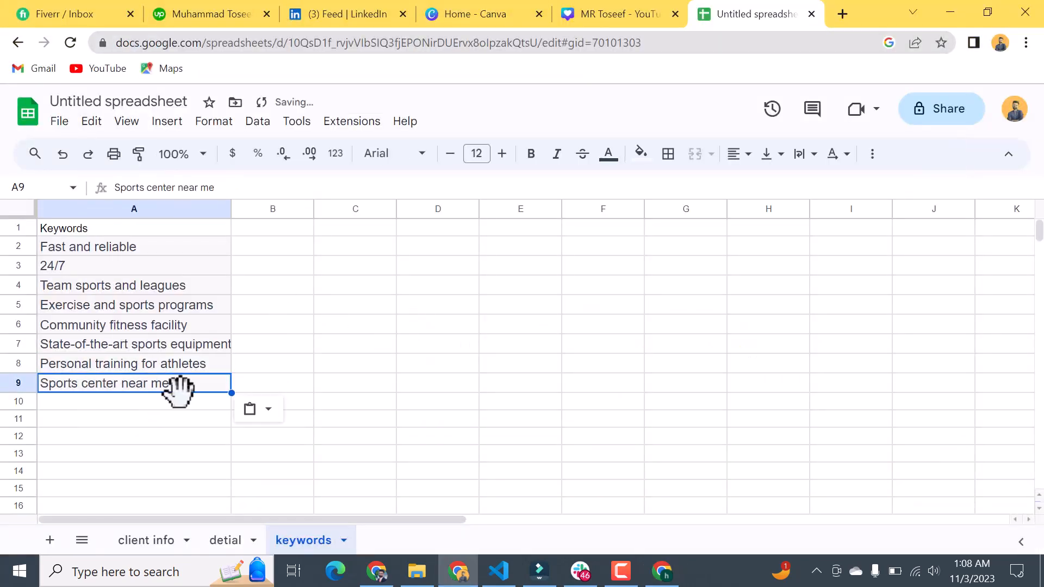
Step: Copy "Indoor sports complex" from item 4 of ChatGPT's keyword list into cell A10 of the keywords sheet
{"action": "key", "text": "alt+Tab"}
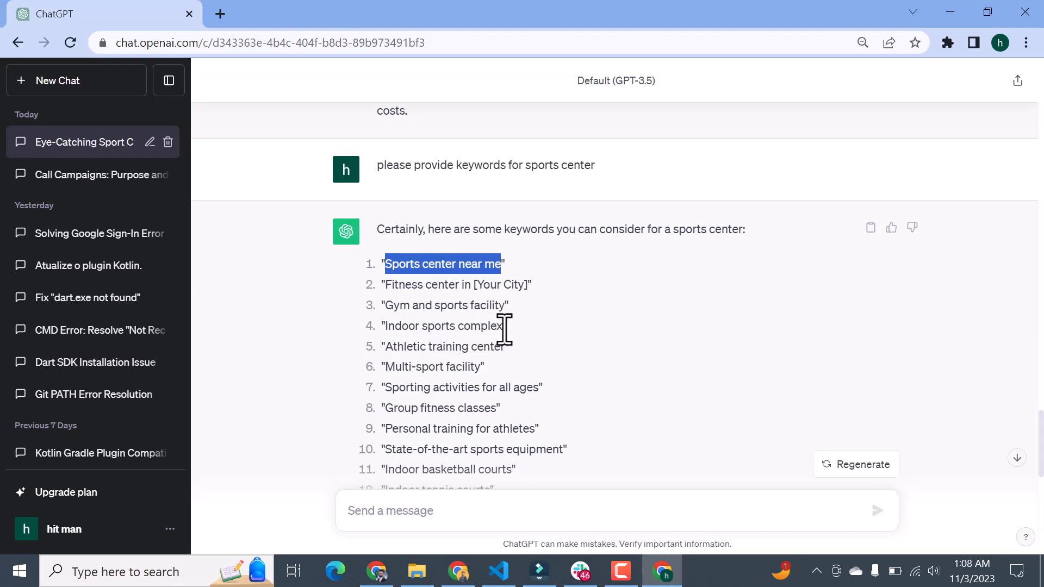
{"action": "left_click_drag", "start_coordinate": [504, 328], "coordinate": [390, 329]}
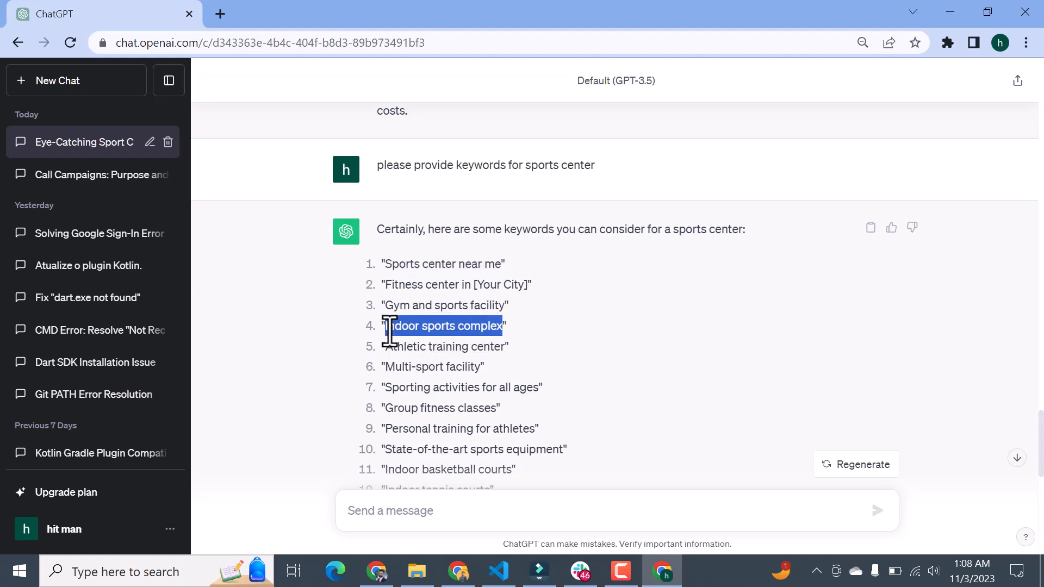
{"action": "key", "text": "ctrl+c"}
{"action": "key", "text": "alt+Tab"}
{"action": "left_click", "coordinate": [157, 403]}
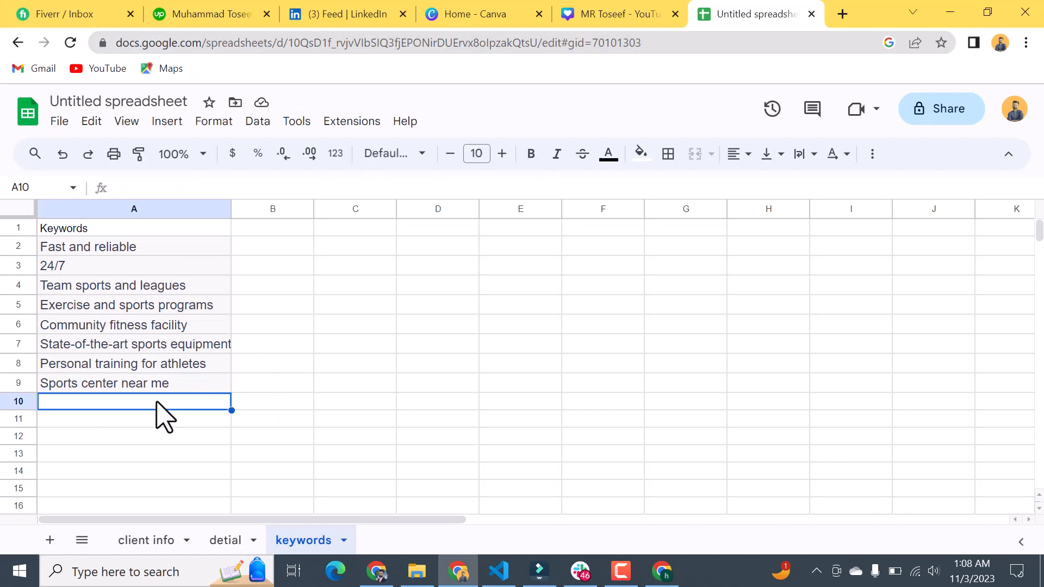
{"action": "key", "text": "ctrl+v"}
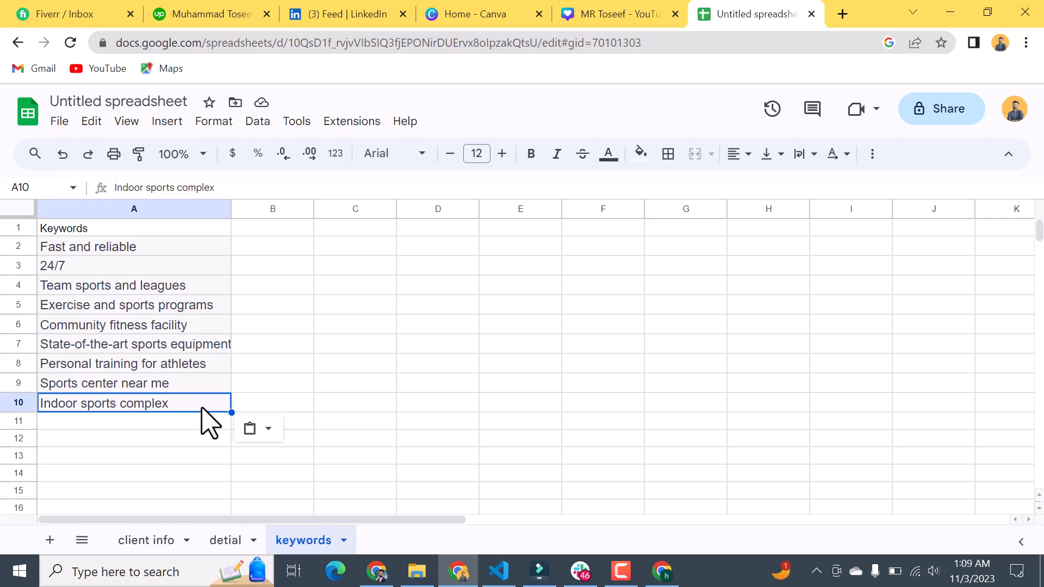
Step: Review the client info and detial sheets of the campaign plan, then return to the keywords sheet
{"action": "left_click", "coordinate": [147, 541]}
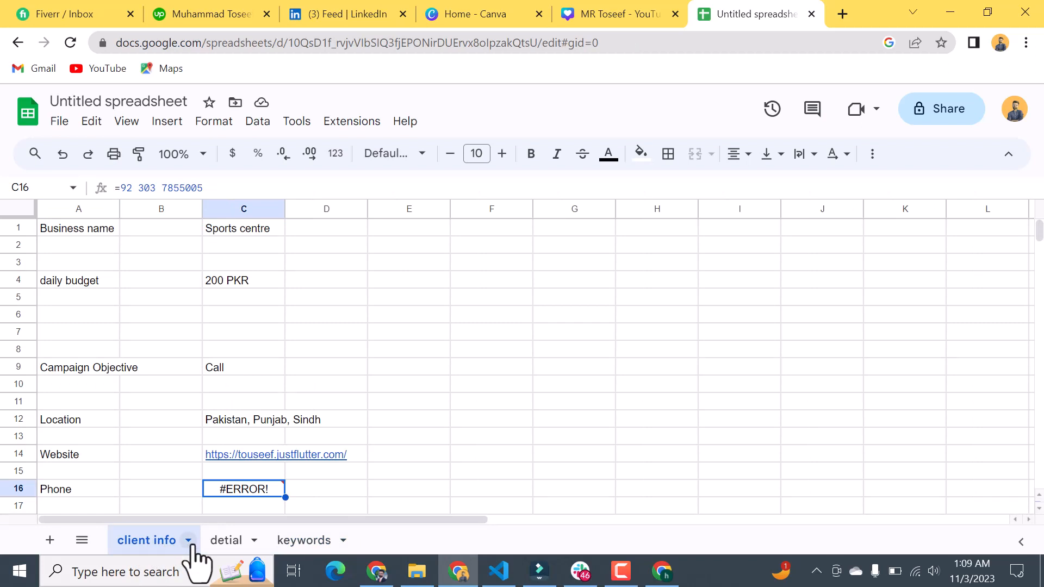
{"action": "left_click", "coordinate": [226, 542]}
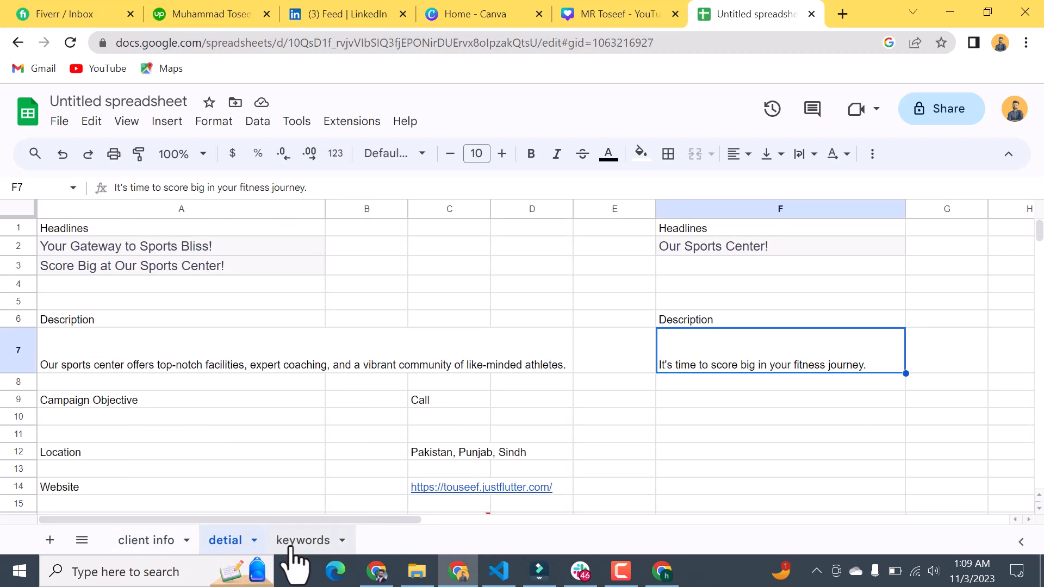
{"action": "left_click", "coordinate": [314, 541]}
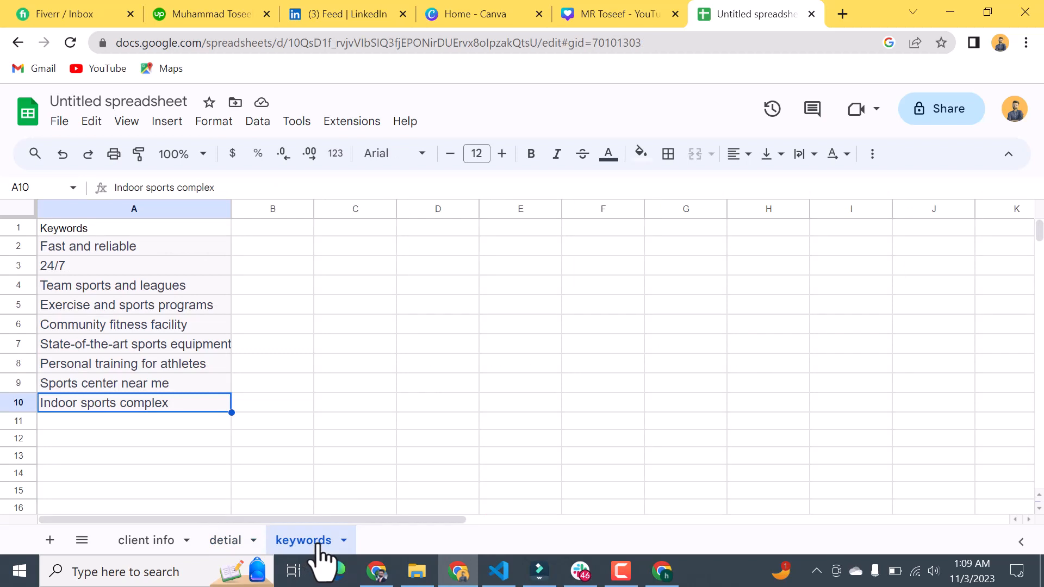